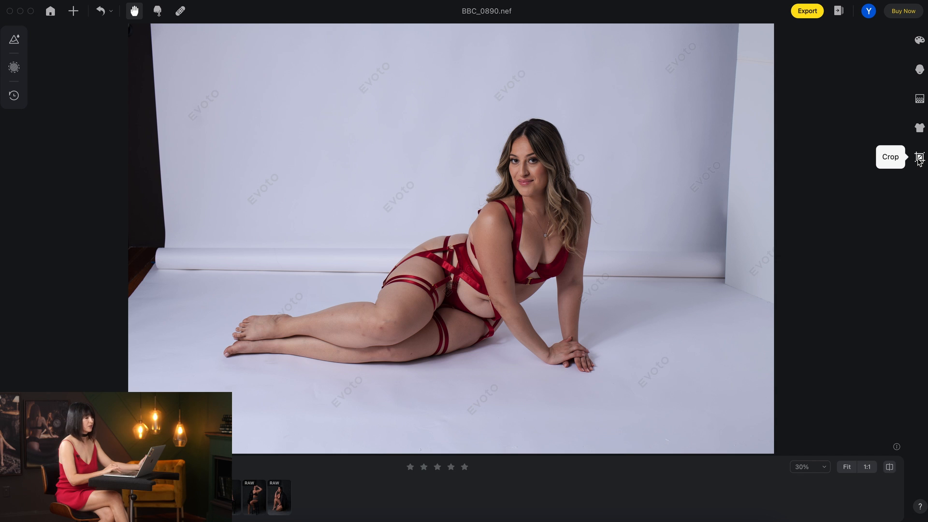
Open the color adjustments and set a local exposure of 0.15 on the woman's Entire Person mask.
click(919, 41)
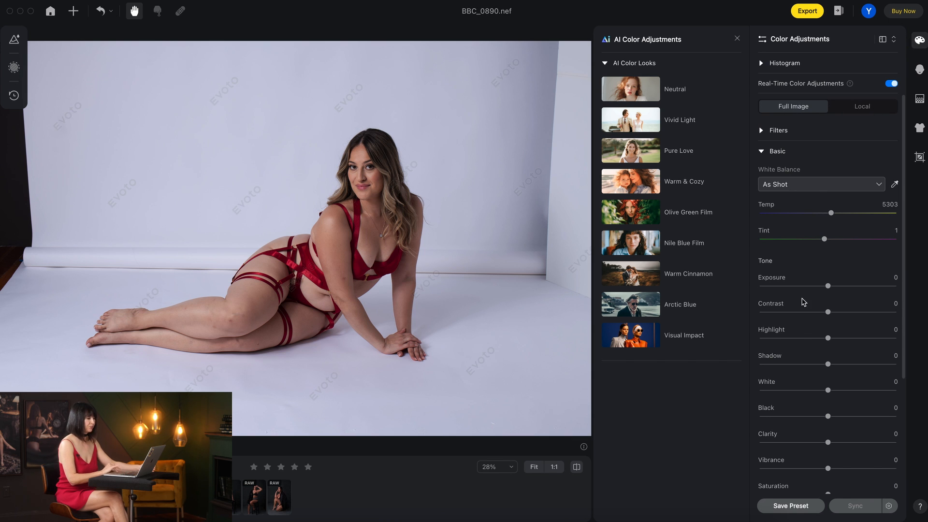
scroll(822, 413, down, 3)
scroll(823, 414, down, 1)
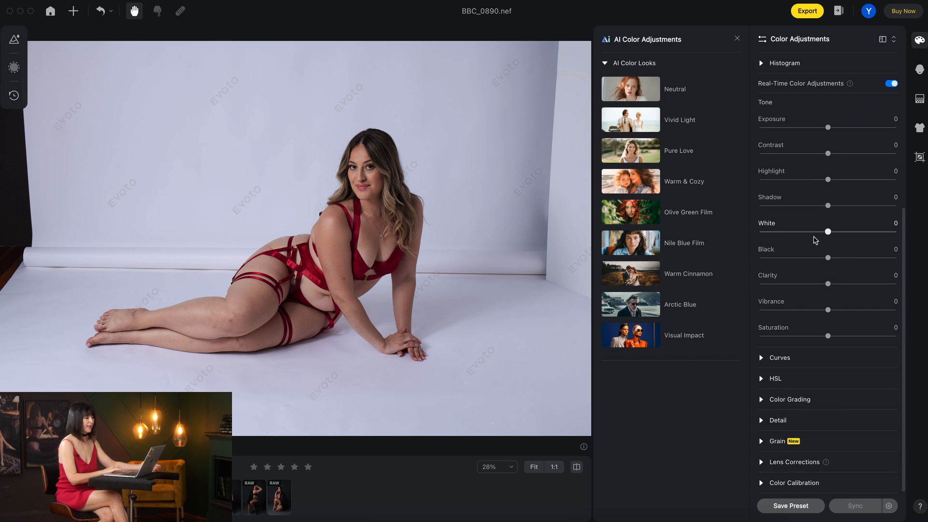
scroll(815, 240, up, 4)
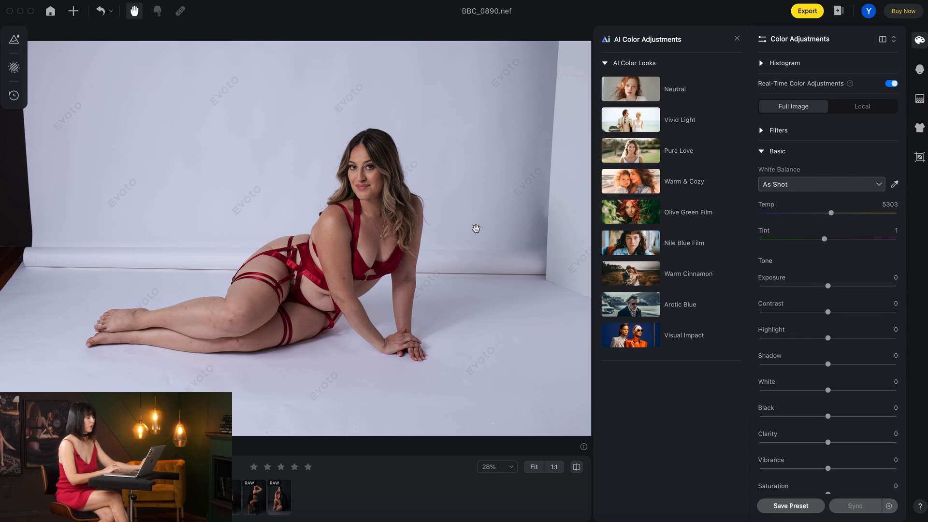
click(870, 108)
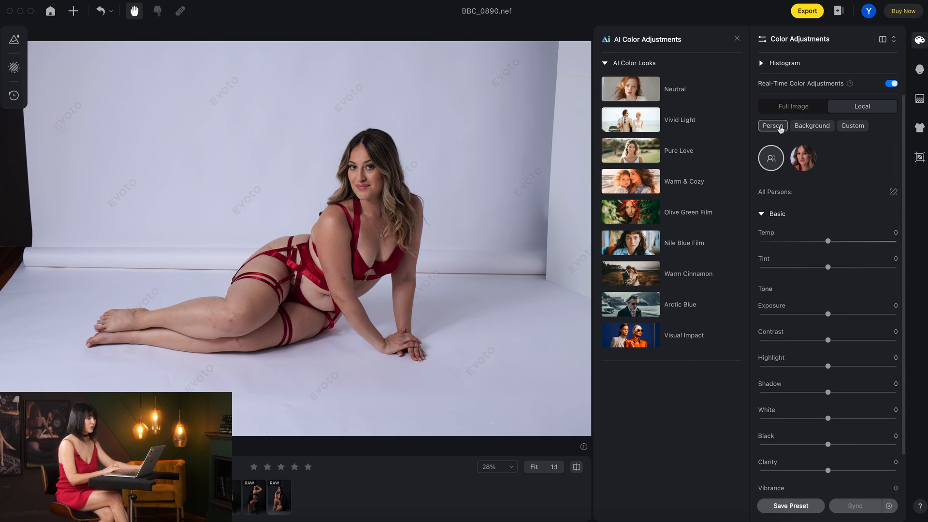
mouse_move(770, 129)
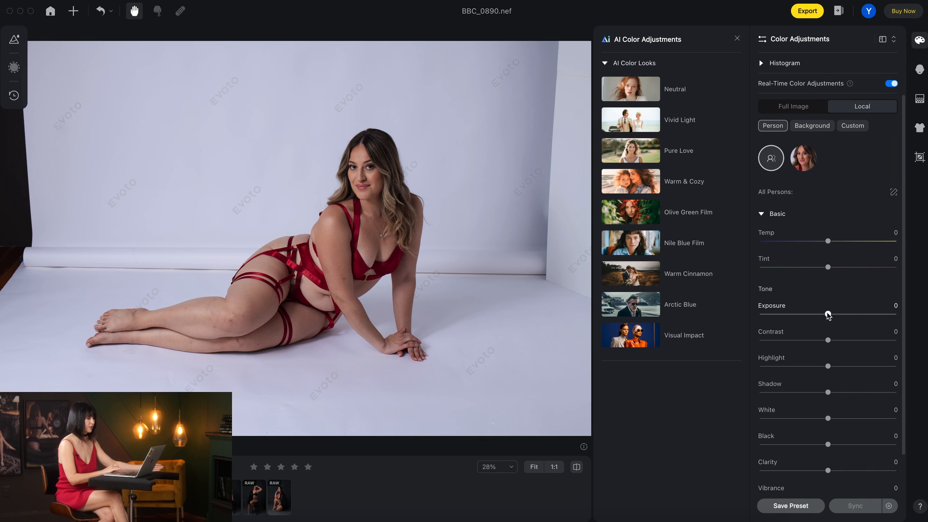
click(803, 159)
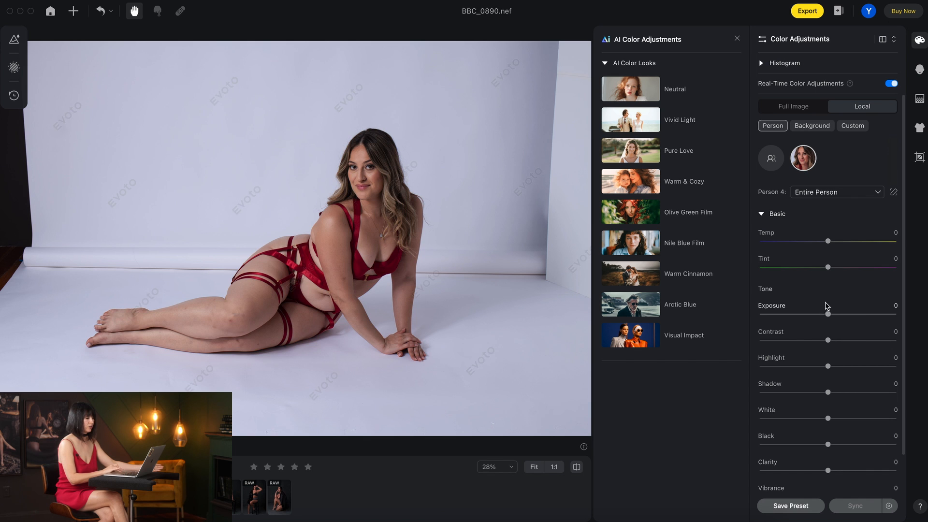
mouse_move(828, 314)
mouse_down()
mouse_move(840, 315)
mouse_move(830, 315)
mouse_up()
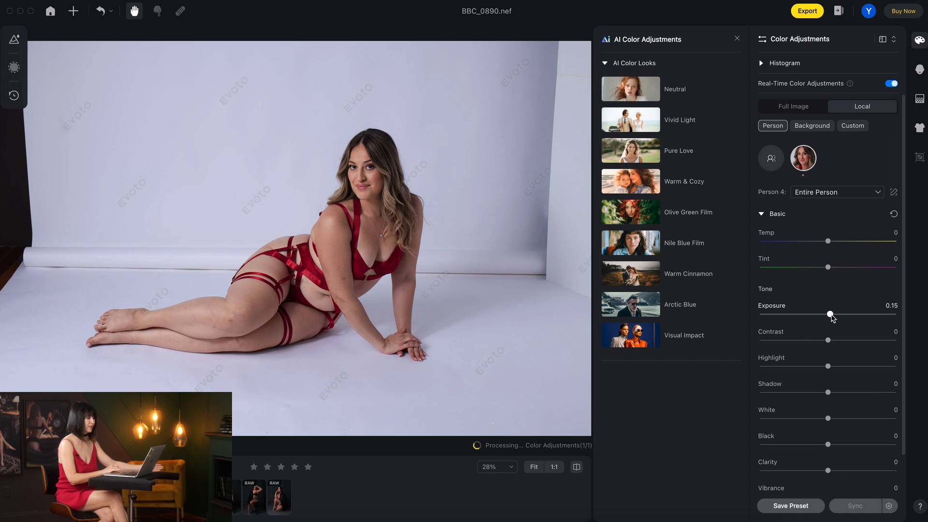
Set the background's local exposure to 0.1, check the custom mask option, and return to the full-image adjustments.
click(809, 127)
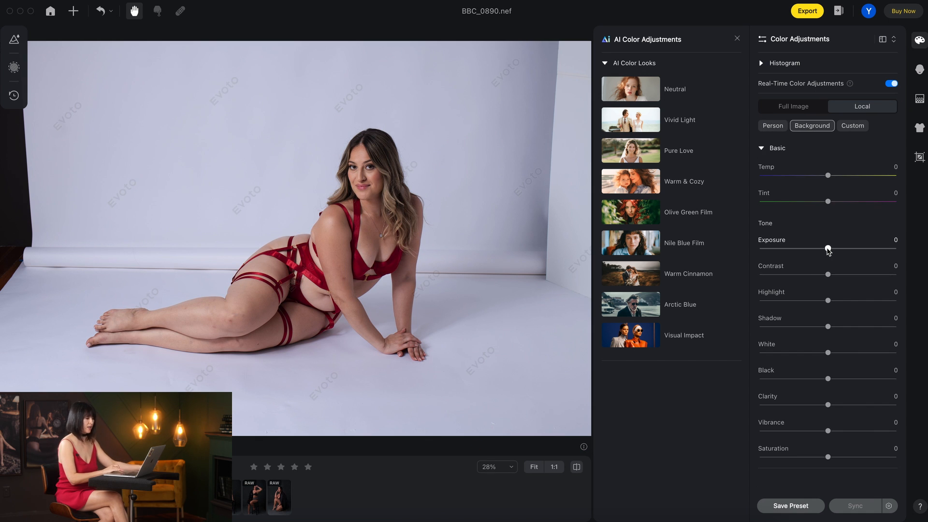
drag(828, 249, 829, 250)
click(852, 127)
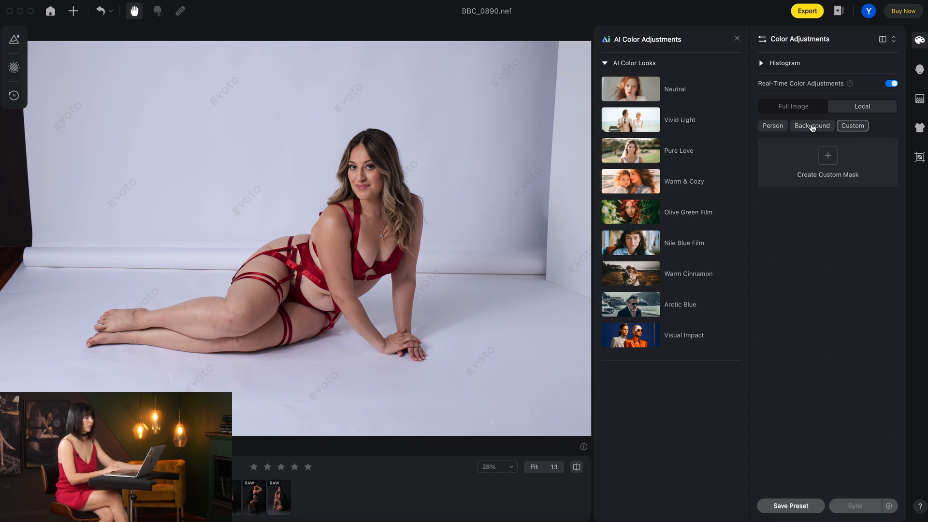
click(812, 127)
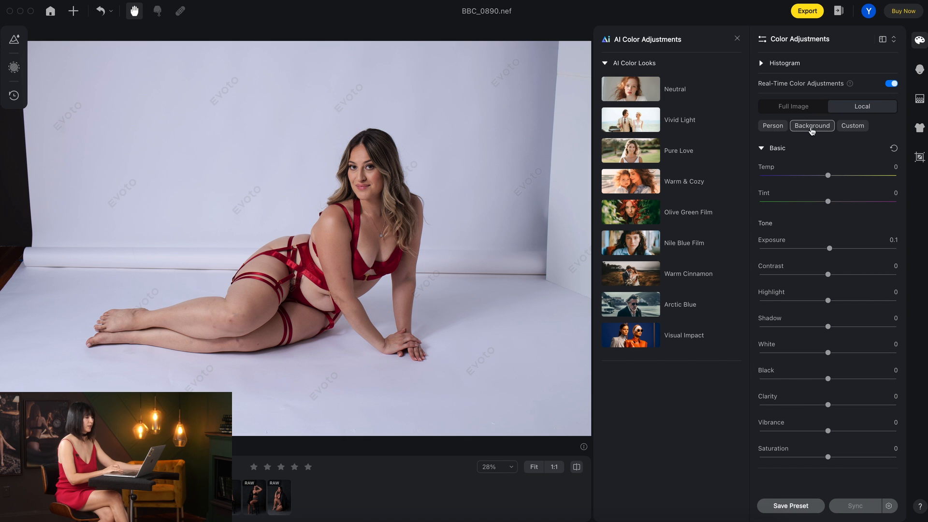
click(802, 109)
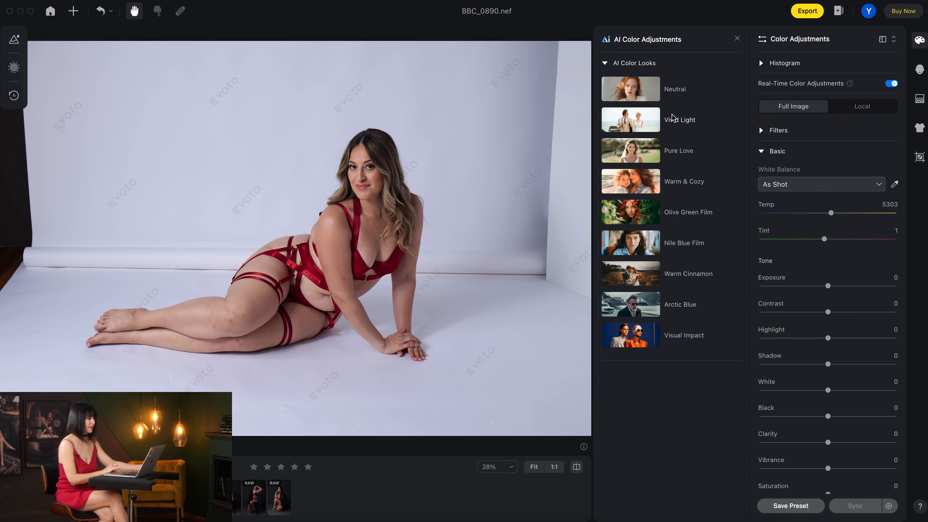
Try the AI Color Looks on the photo one after another, from Neutral to Visual Impact.
click(669, 93)
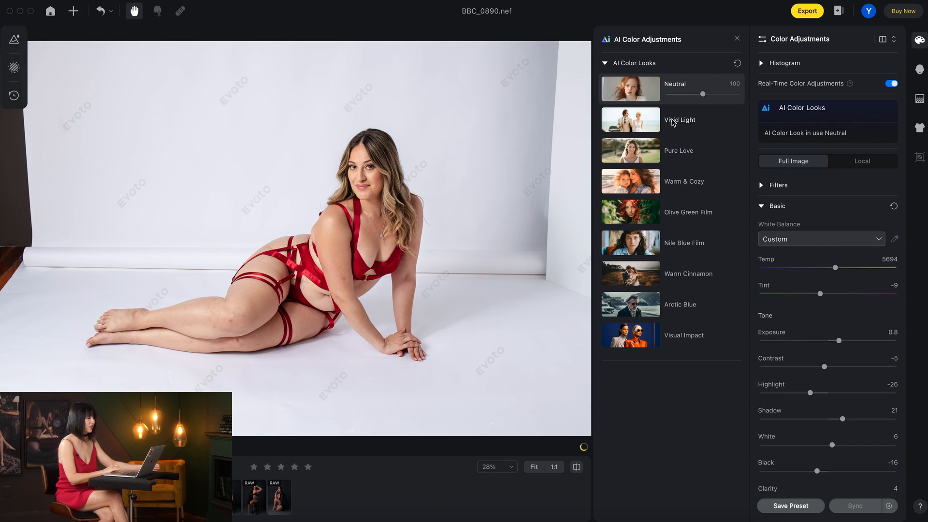
click(673, 123)
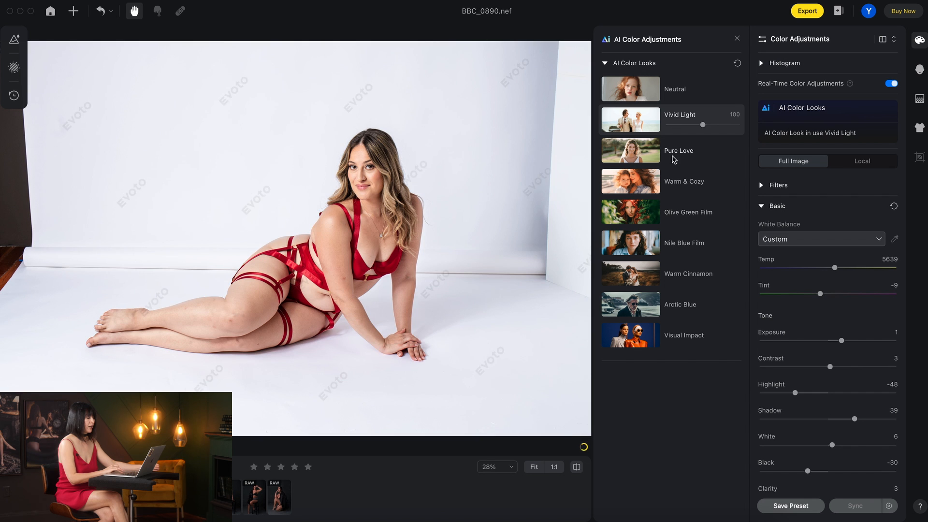
click(673, 154)
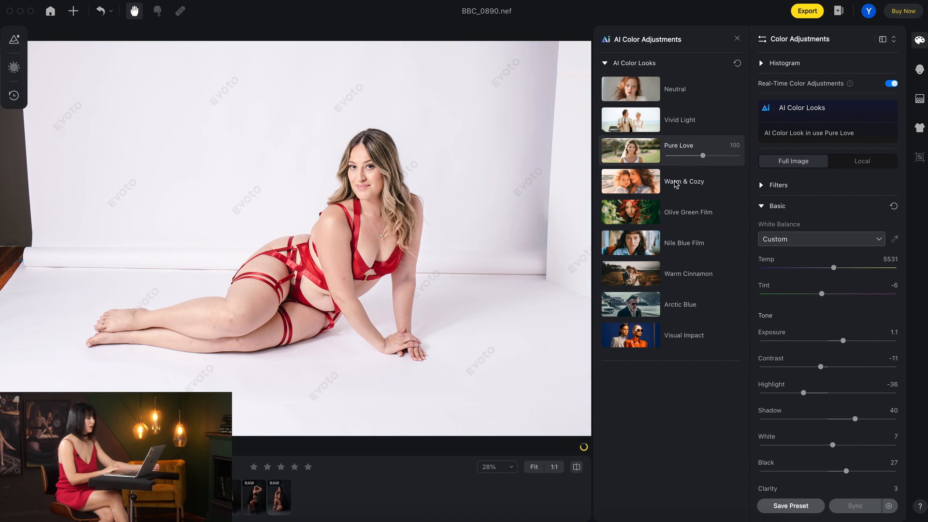
click(675, 183)
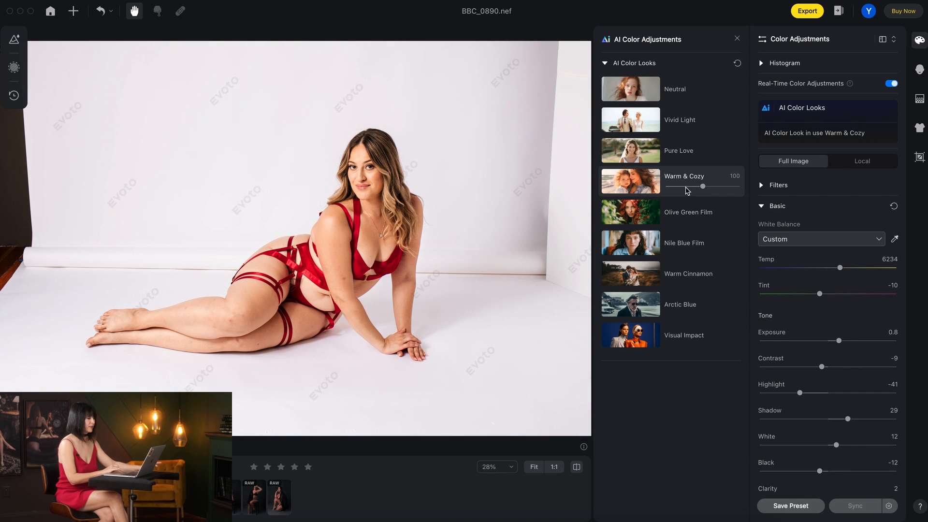
click(680, 215)
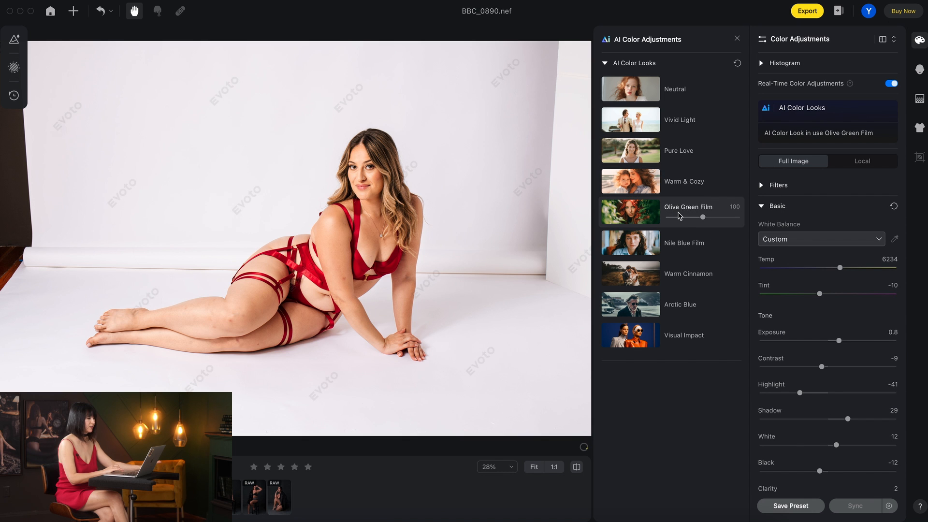
click(679, 246)
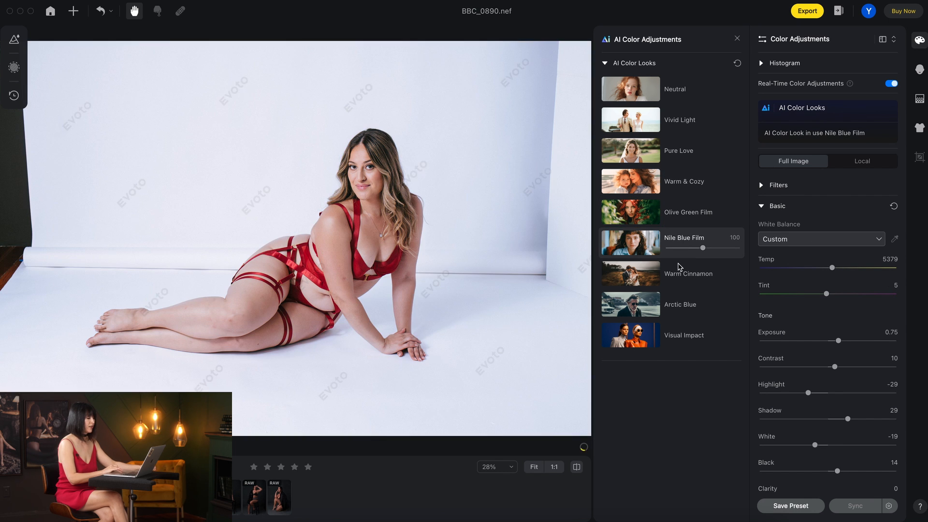
click(679, 274)
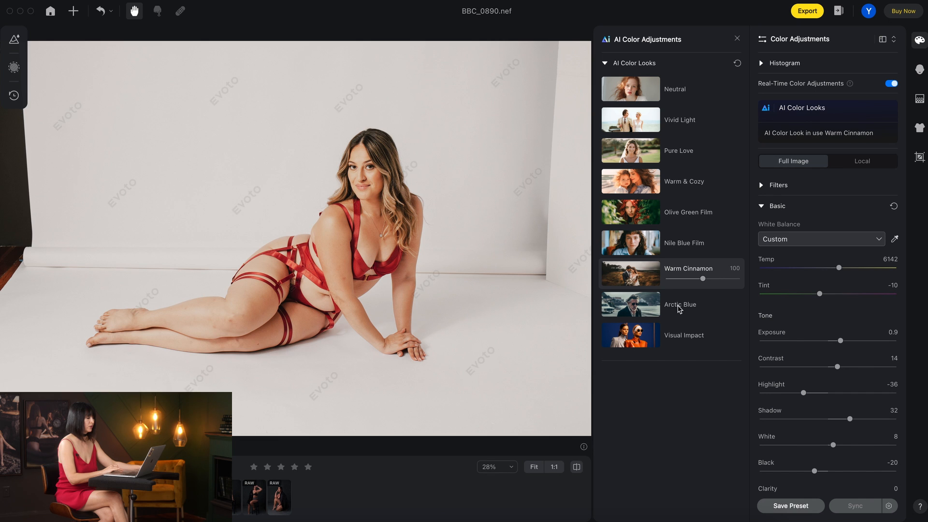
click(680, 309)
click(679, 336)
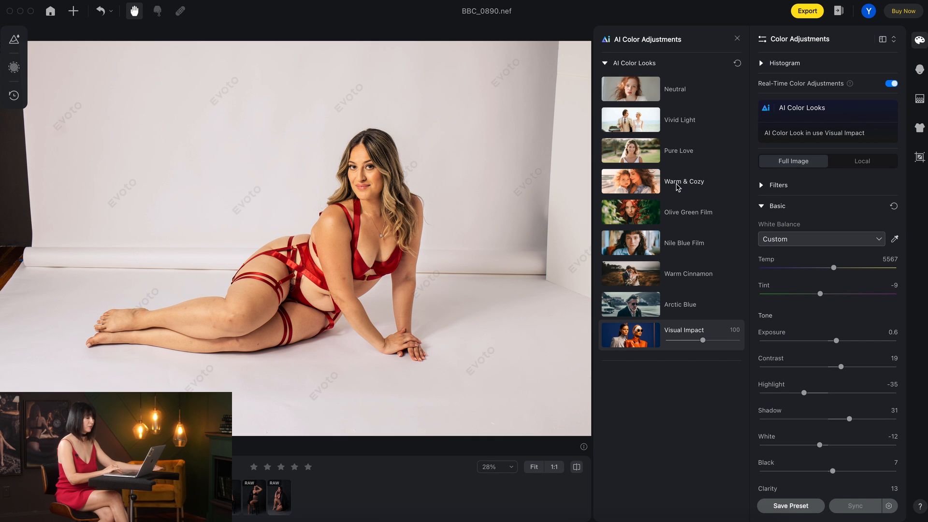
Apply the Warm & Cozy AI color look at a strength of 46 and close the color adjustments.
click(677, 185)
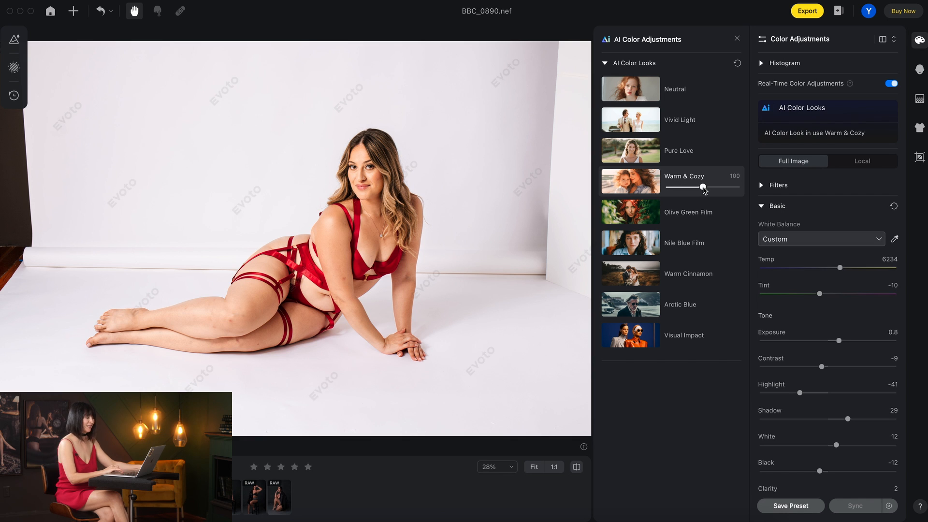
drag(703, 188, 681, 187)
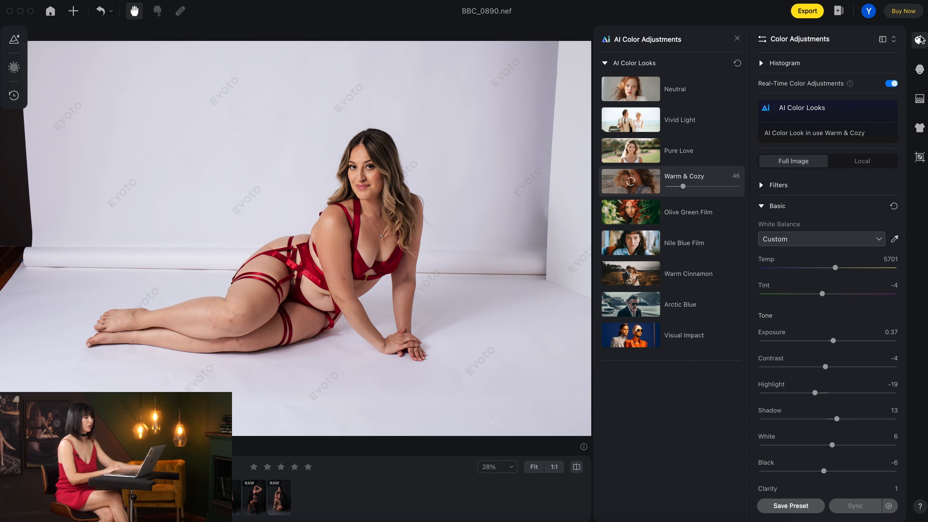
click(920, 41)
click(920, 40)
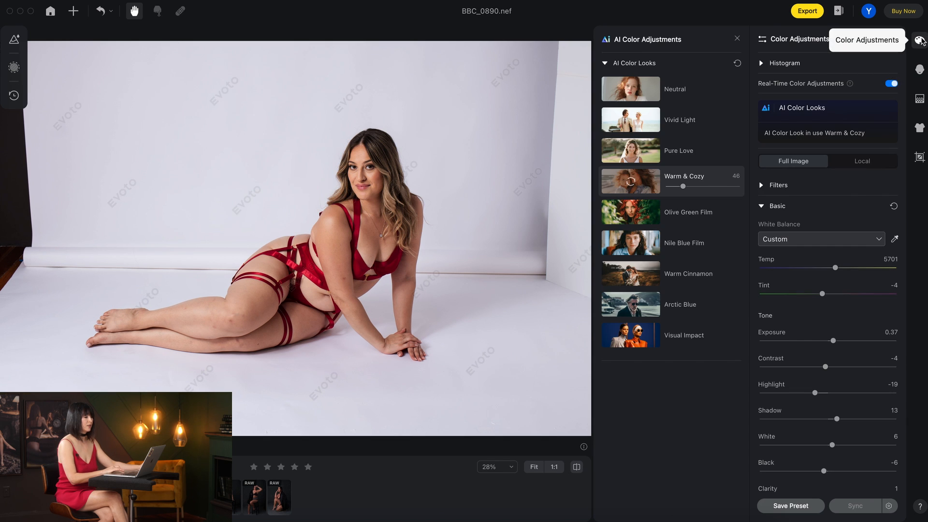
click(920, 40)
Open the blemish removal settings in portrait retouching for Female and set Freckle & Acne to 38.
click(920, 69)
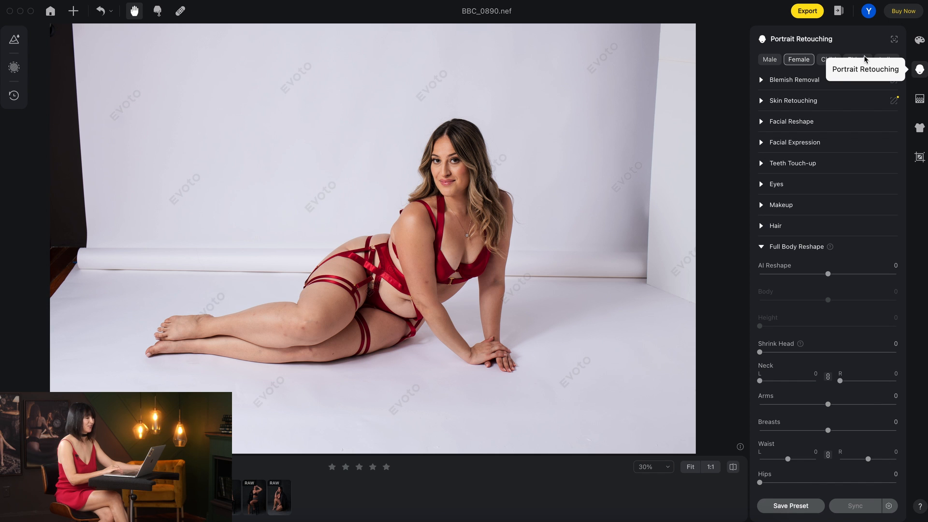
click(762, 248)
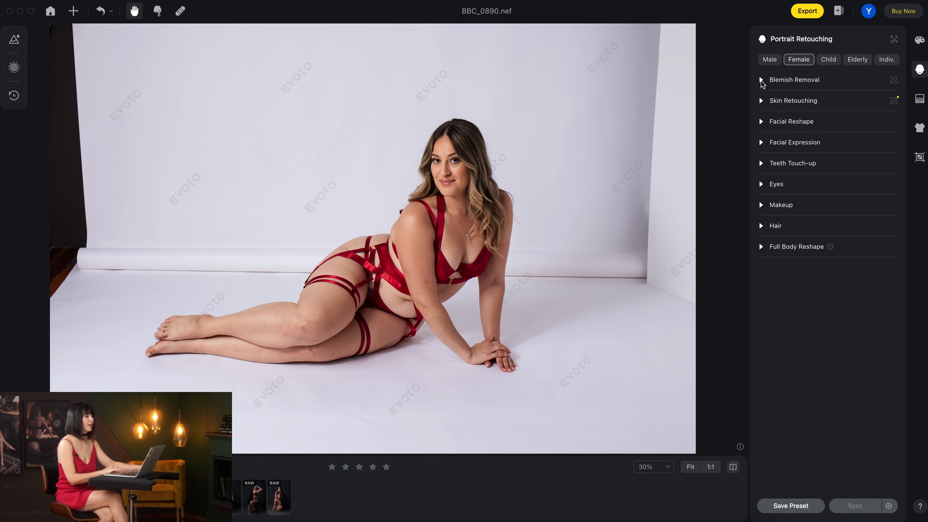
click(762, 81)
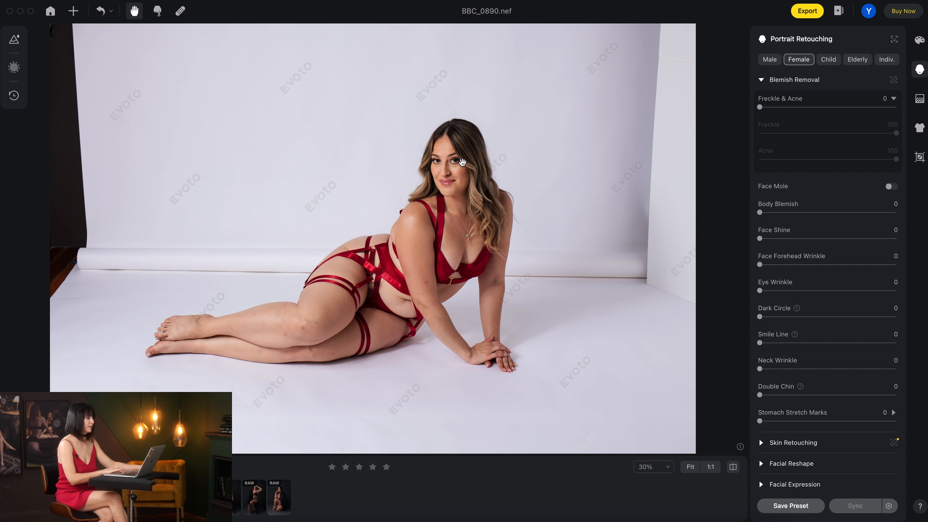
click(453, 176)
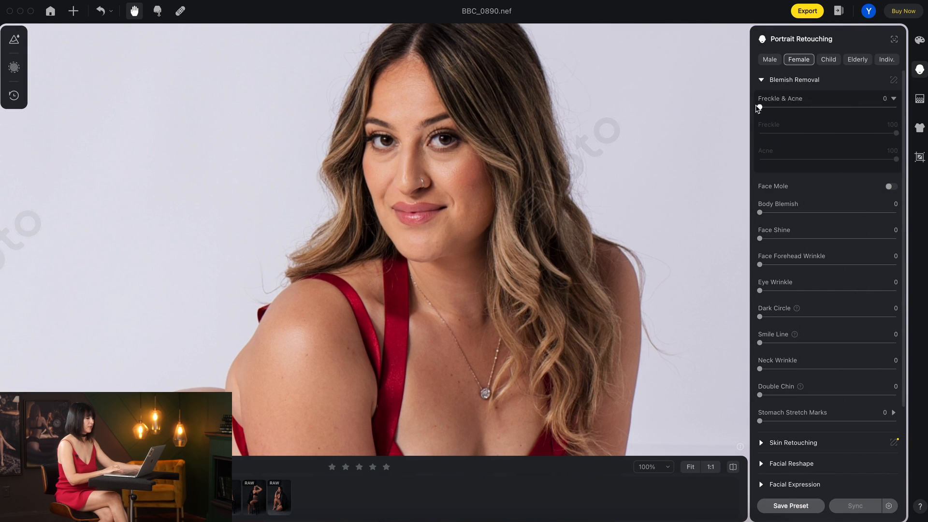
drag(760, 108, 812, 109)
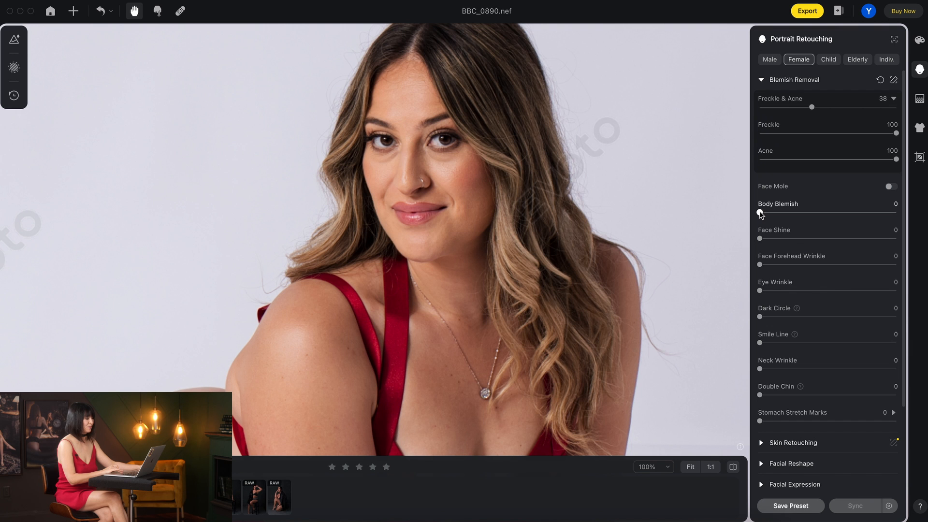
Set Body Blemish to 100 and compare the legs' skin before and after the retouch.
drag(476, 325, 660, 114)
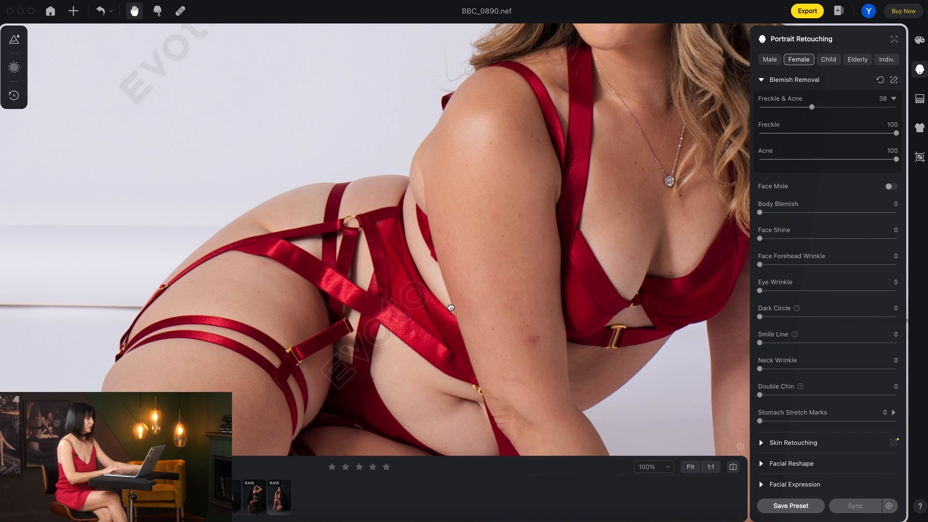
drag(452, 305, 566, 131)
drag(387, 234, 546, 236)
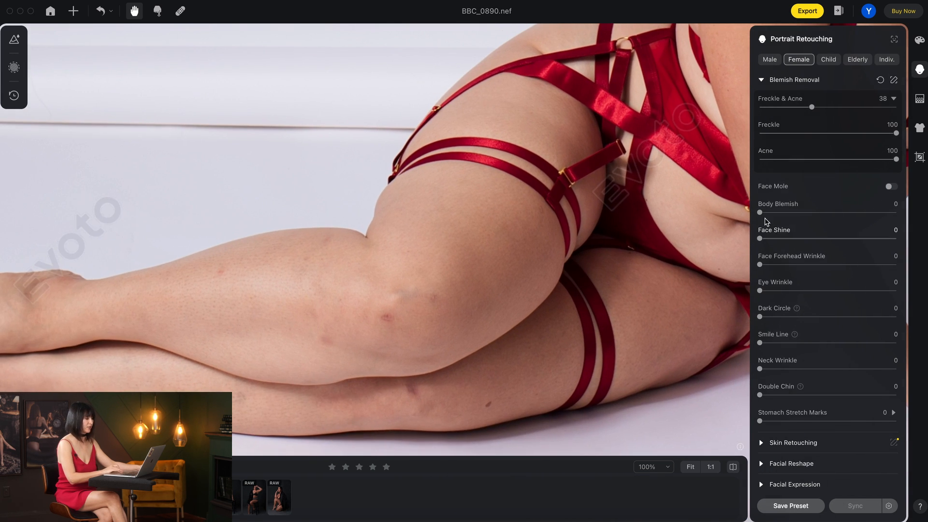
drag(760, 212, 898, 223)
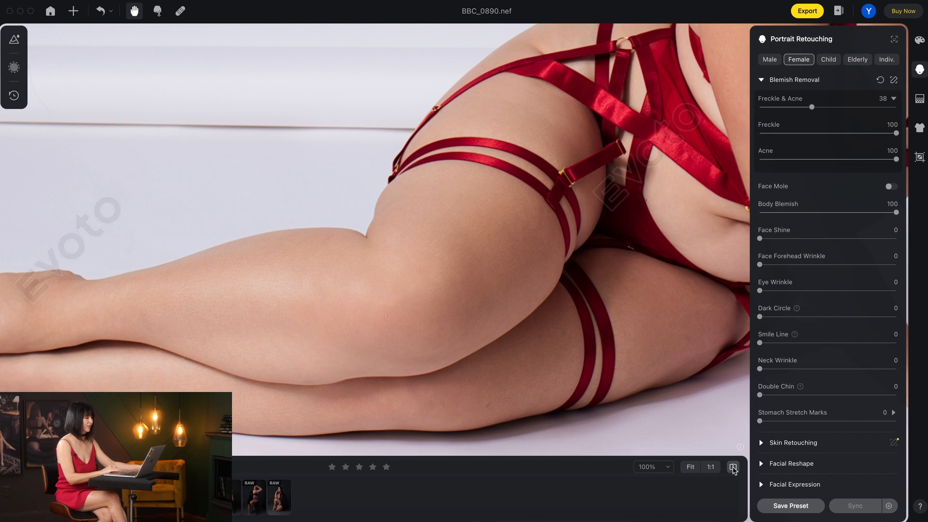
click(733, 467)
click(733, 467)
click(733, 468)
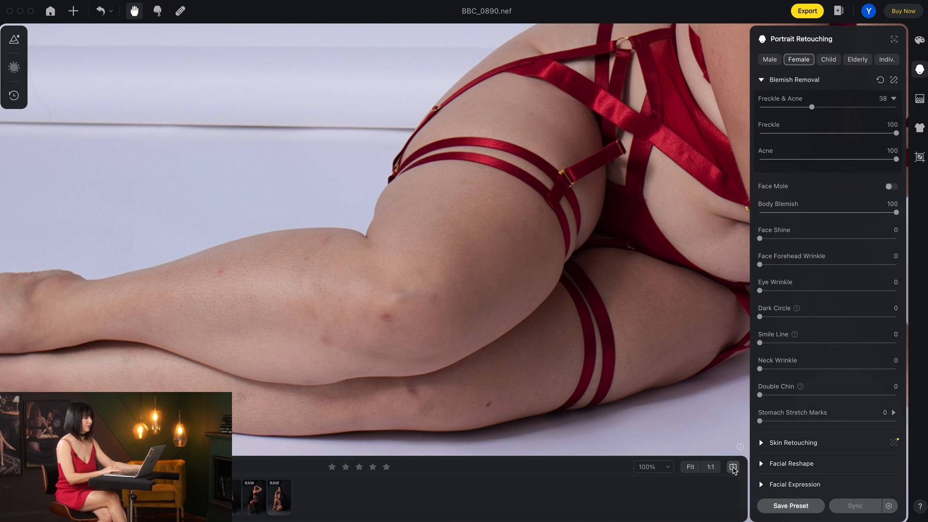
click(733, 467)
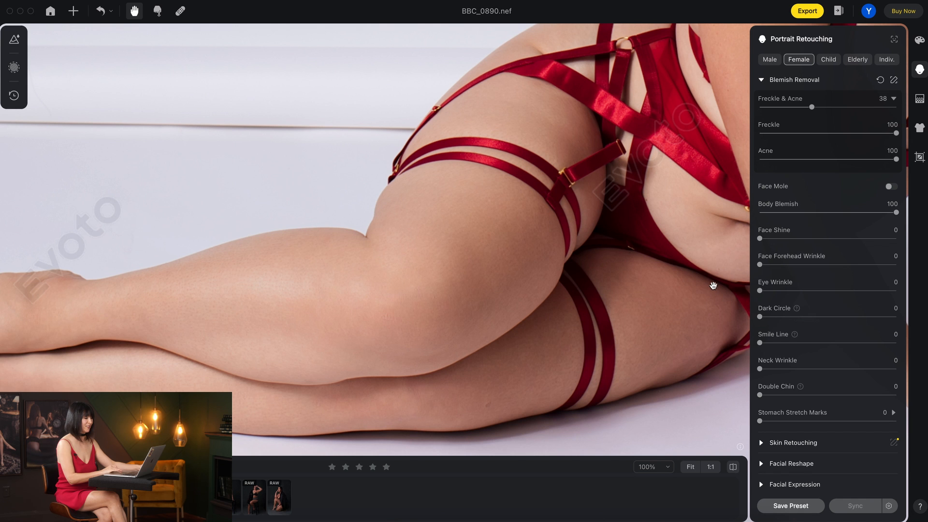
Check the retouched skin from the body up to the face and set Face Shine to 1.
drag(694, 161, 395, 341)
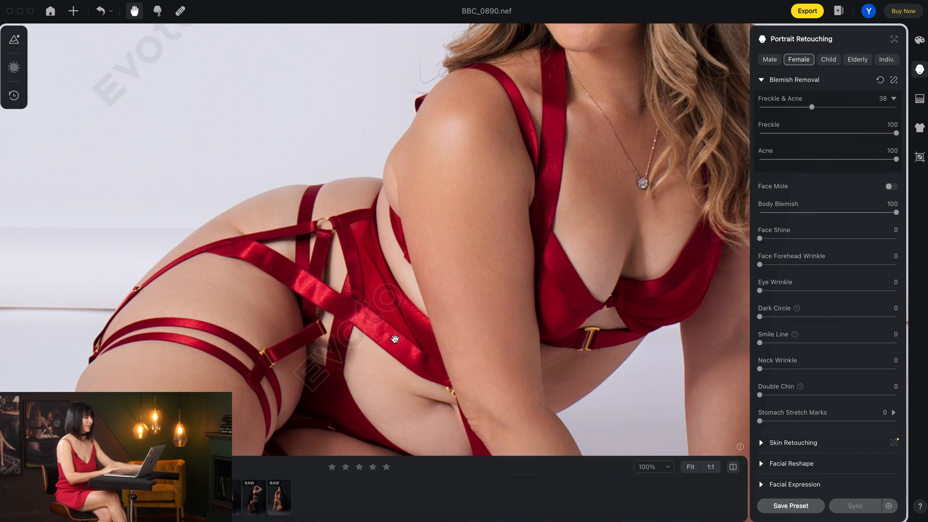
drag(516, 163, 404, 332)
drag(526, 186, 568, 263)
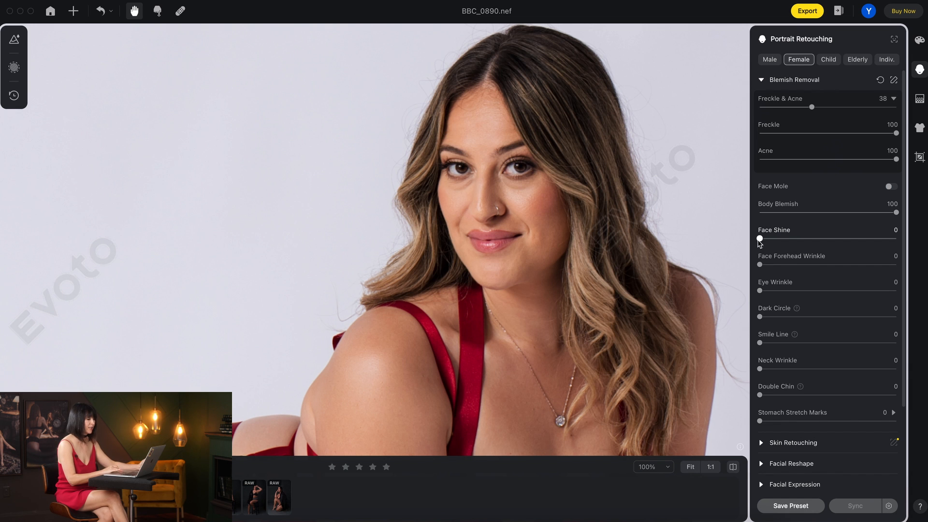
mouse_move(760, 239)
mouse_down()
mouse_move(849, 246)
mouse_move(761, 244)
mouse_up()
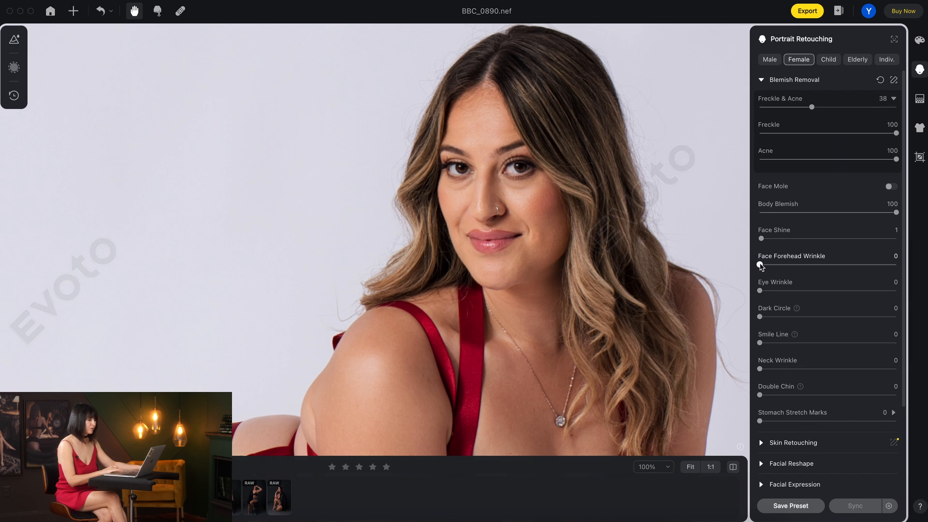
Set Face Forehead Wrinkle to 2 and Dark Circle to 100, comparing the face before and after the retouch.
drag(760, 265, 822, 265)
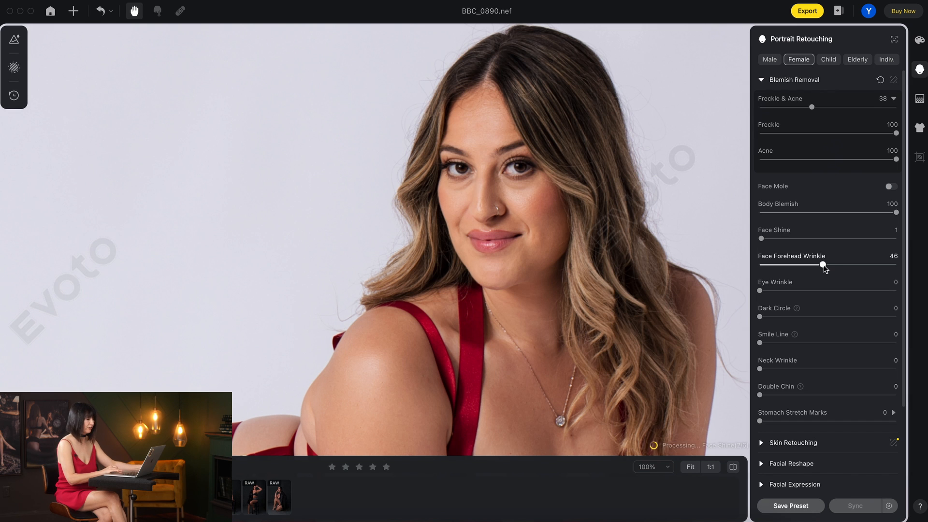
click(766, 264)
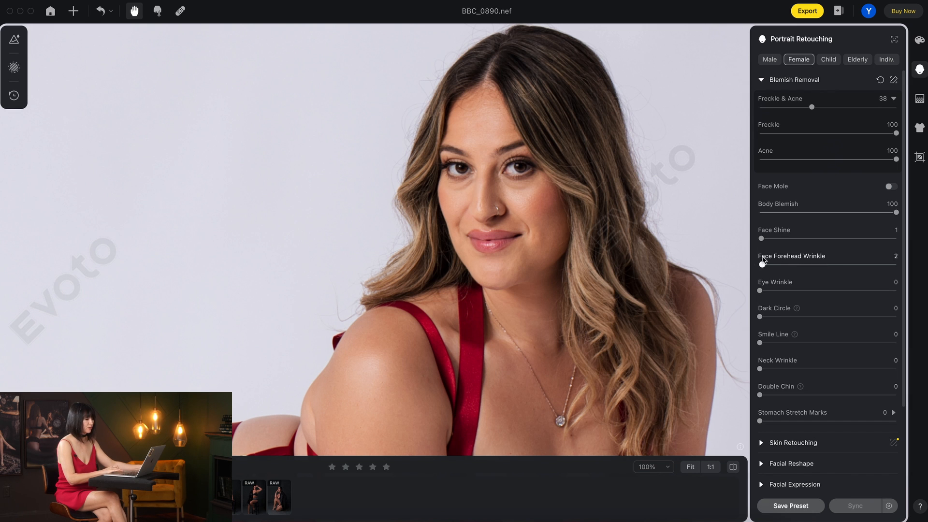
scroll(797, 280, down, 3)
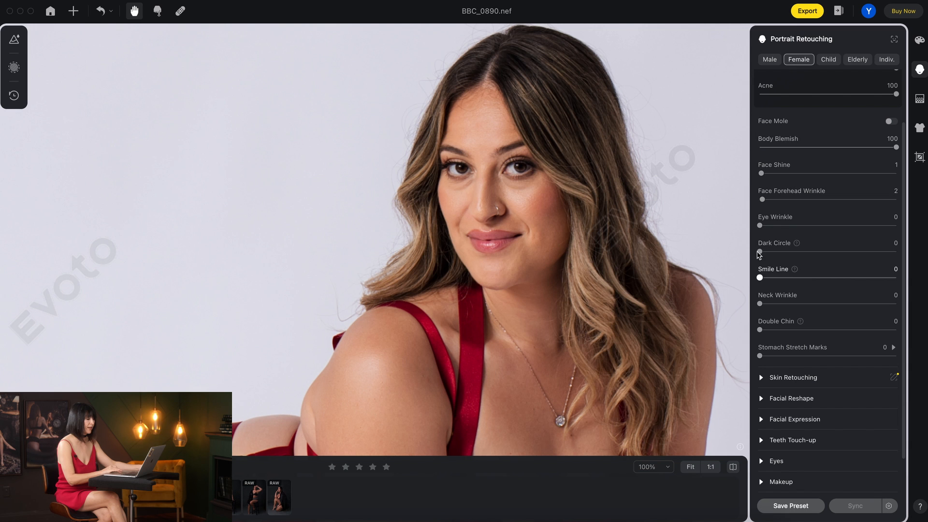
drag(763, 254, 899, 271)
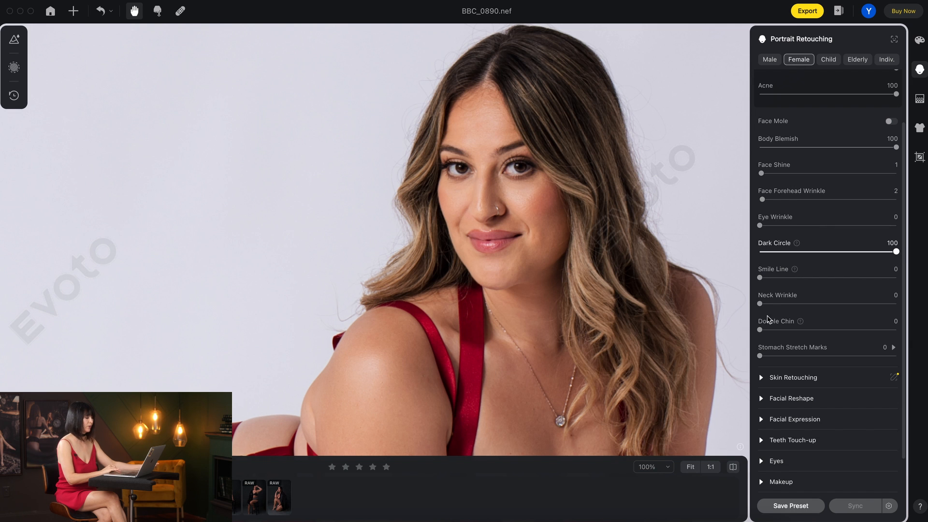
click(733, 467)
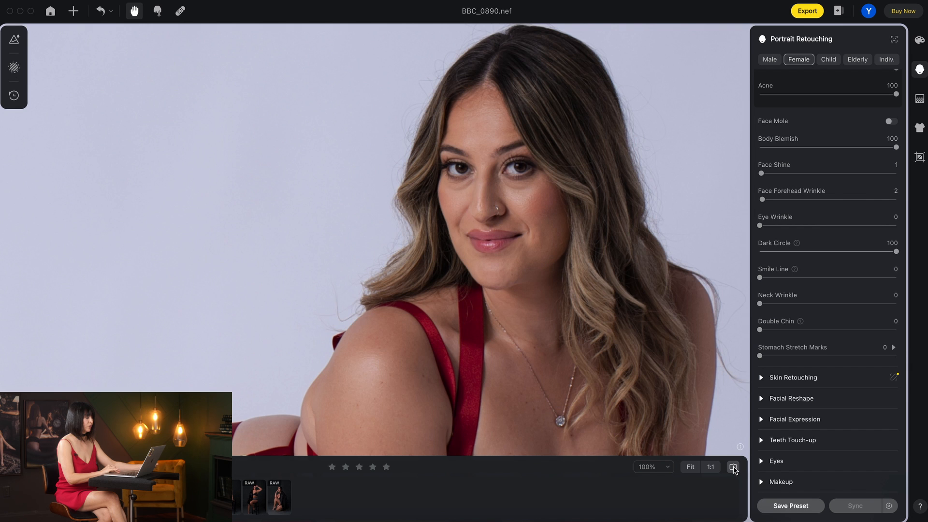
click(733, 467)
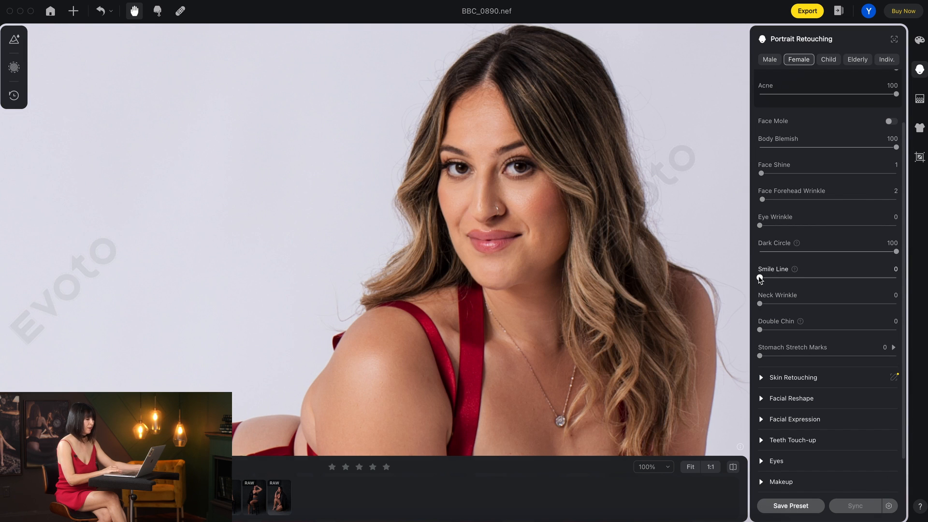
Set Smile Line to 100 and check the skin of the neck and upper body.
drag(760, 279, 903, 292)
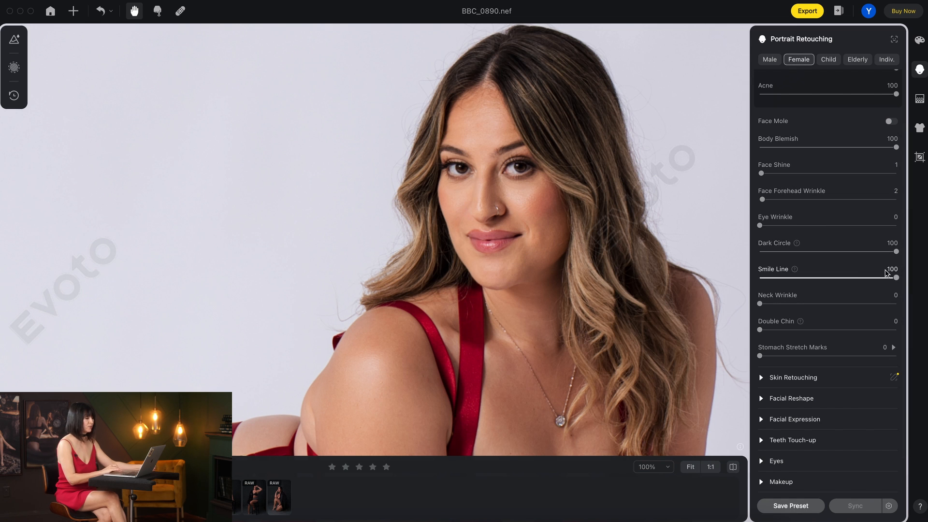
scroll(761, 304, down, 2)
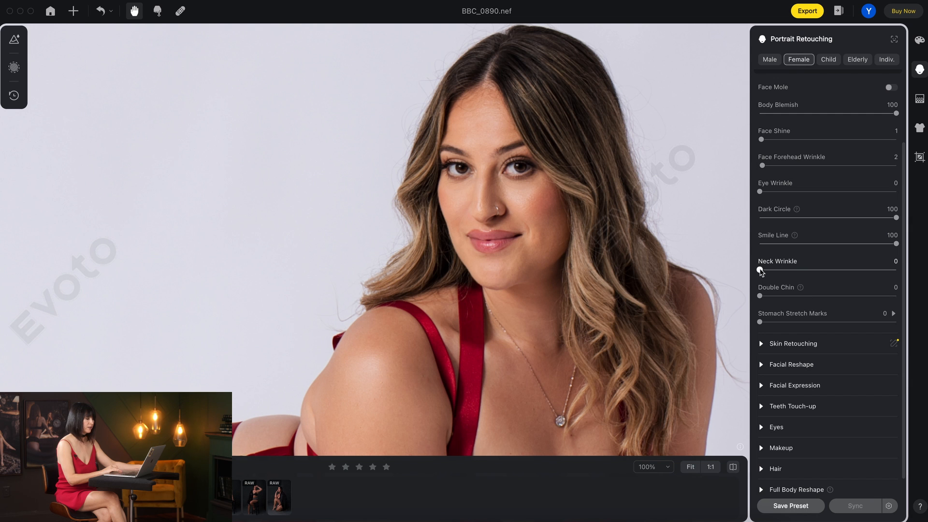
scroll(760, 309, down, 1)
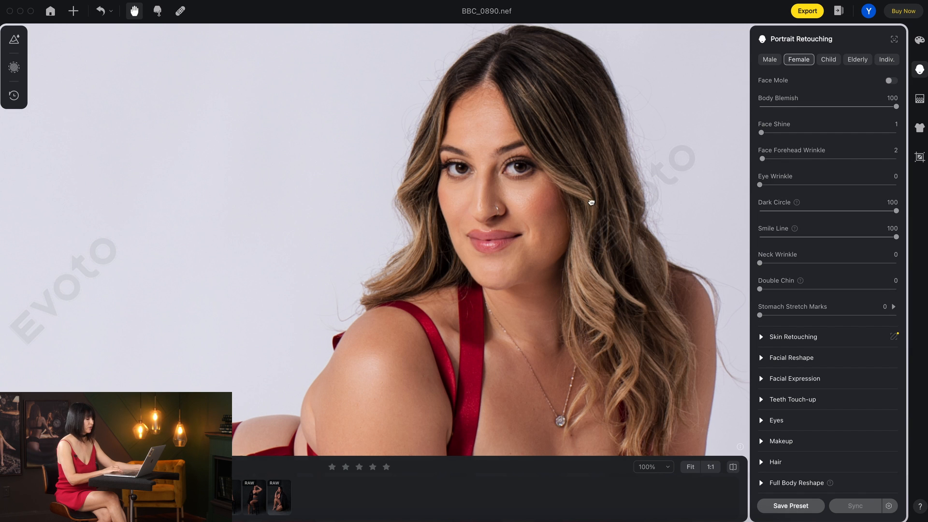
scroll(593, 184, down, 5)
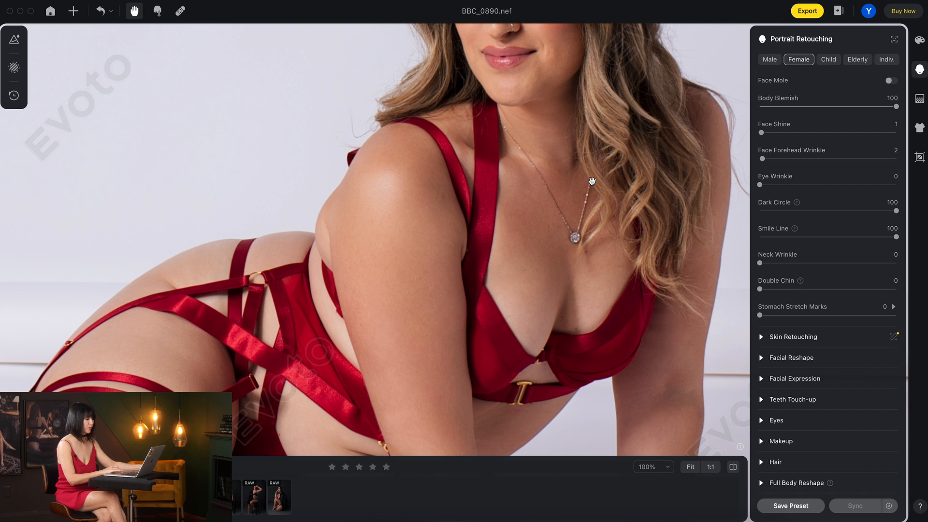
Switch from blemish removal to skin retouching, set Smooth Face Skin (Dodge & Burn) to 49 and compare the face up close.
scroll(778, 193, up, 3)
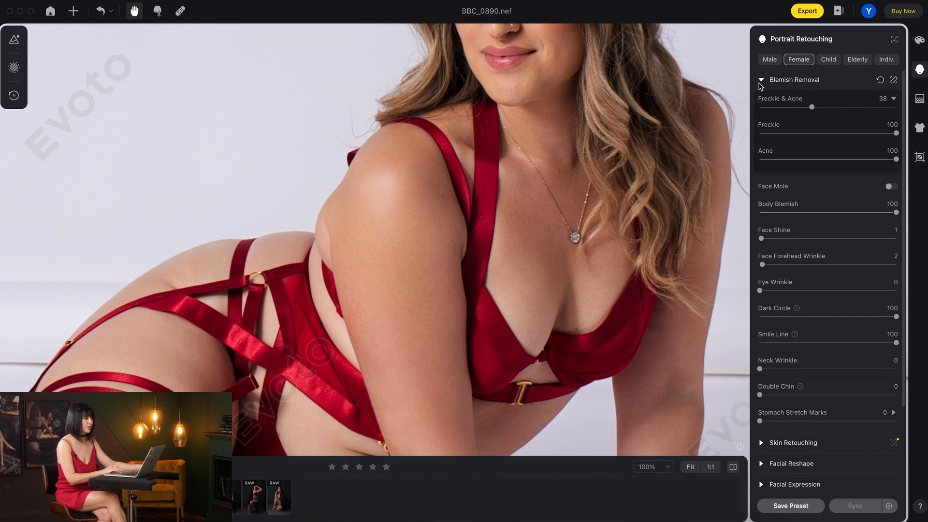
click(761, 80)
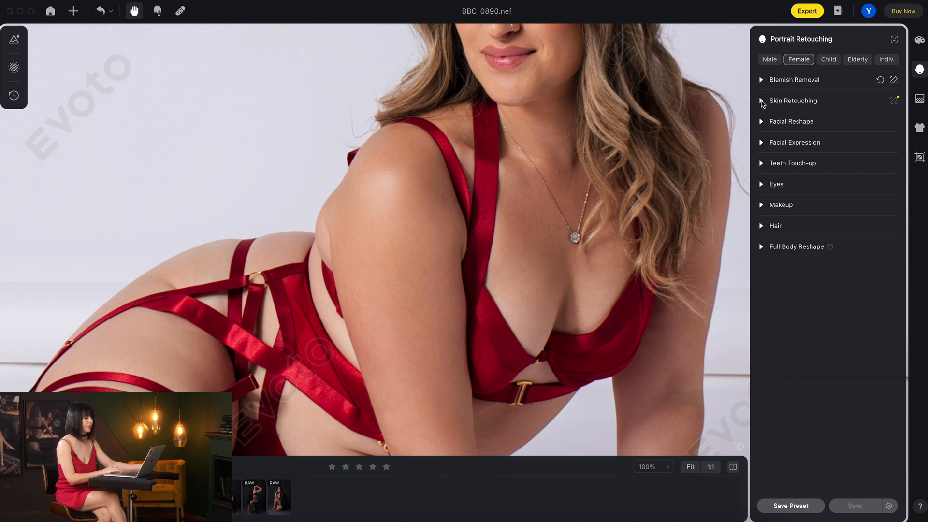
click(761, 101)
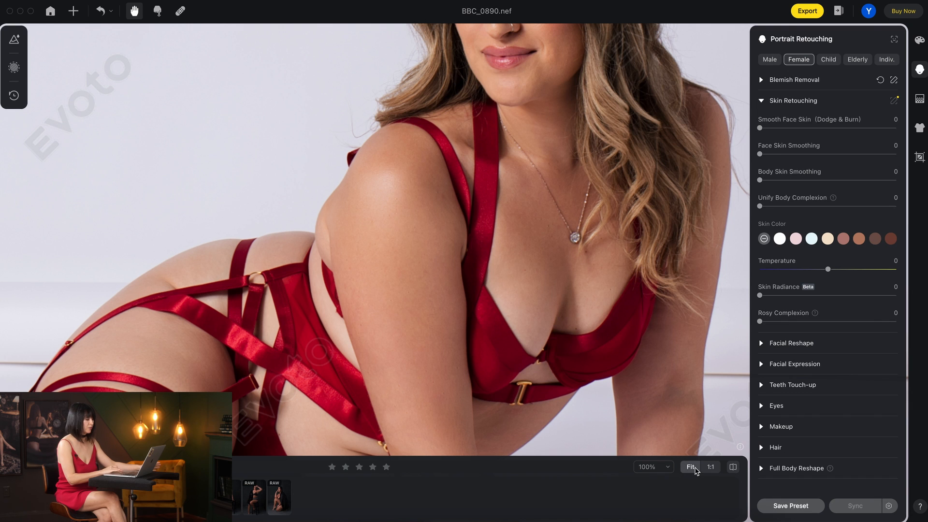
click(625, 359)
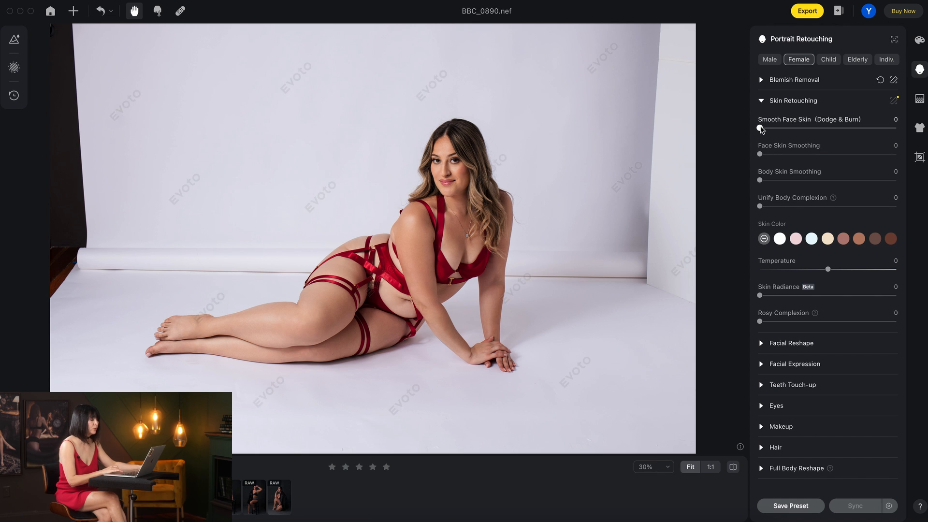
drag(761, 129, 830, 139)
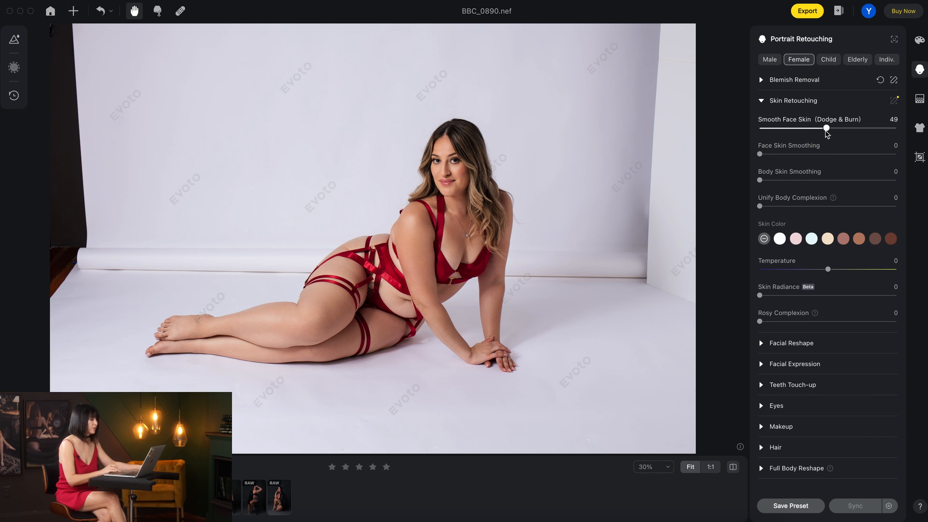
scroll(389, 148, up, 2)
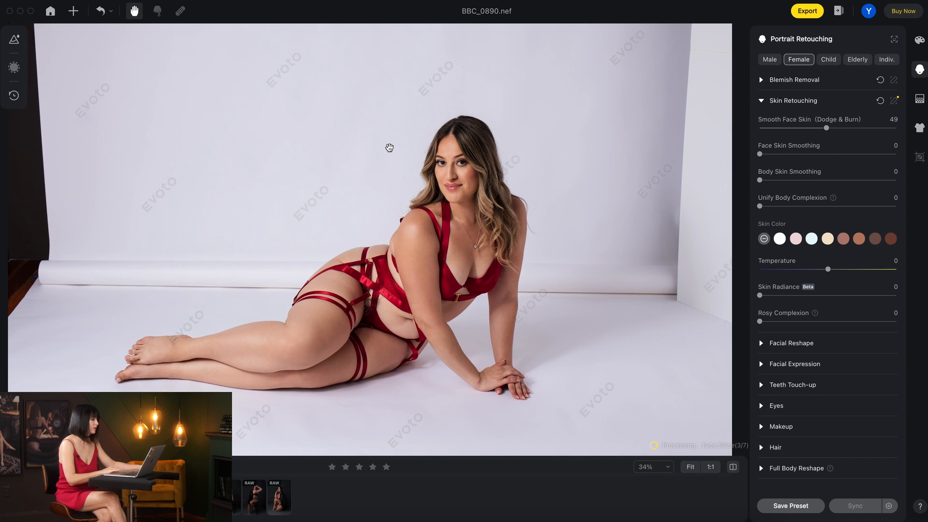
scroll(389, 148, up, 5)
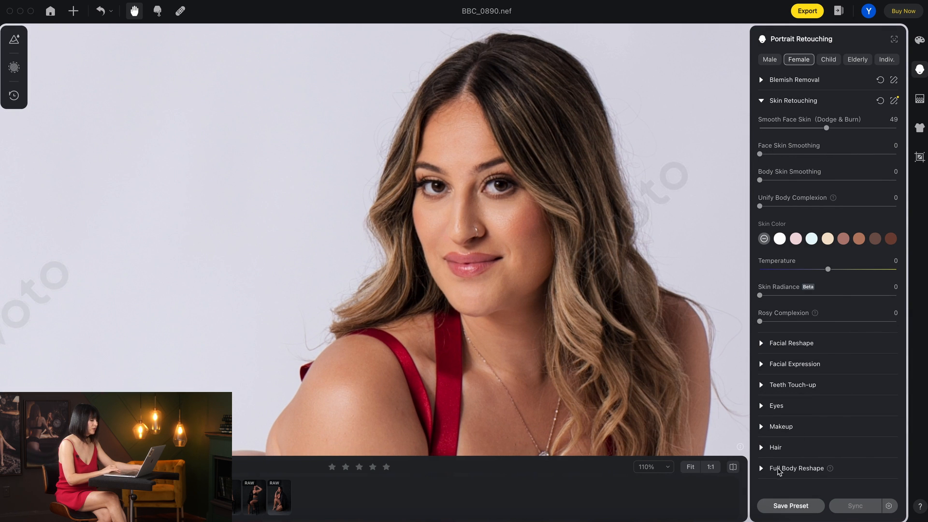
click(734, 467)
Set Face Skin Smoothing to 46 and Body Skin Smoothing to 75, inspecting the skin from the legs up to the face.
drag(760, 153, 831, 162)
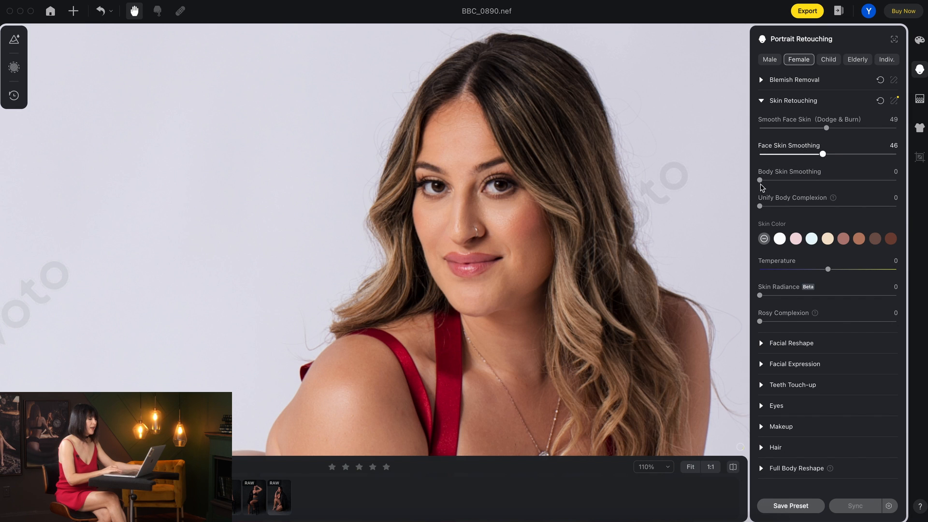
drag(760, 181, 861, 184)
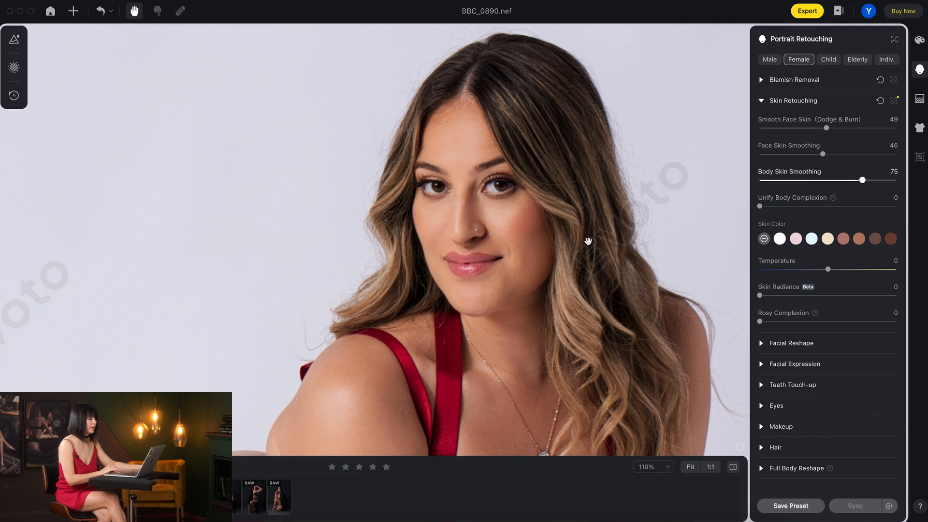
drag(576, 255, 640, 20)
drag(333, 255, 564, 138)
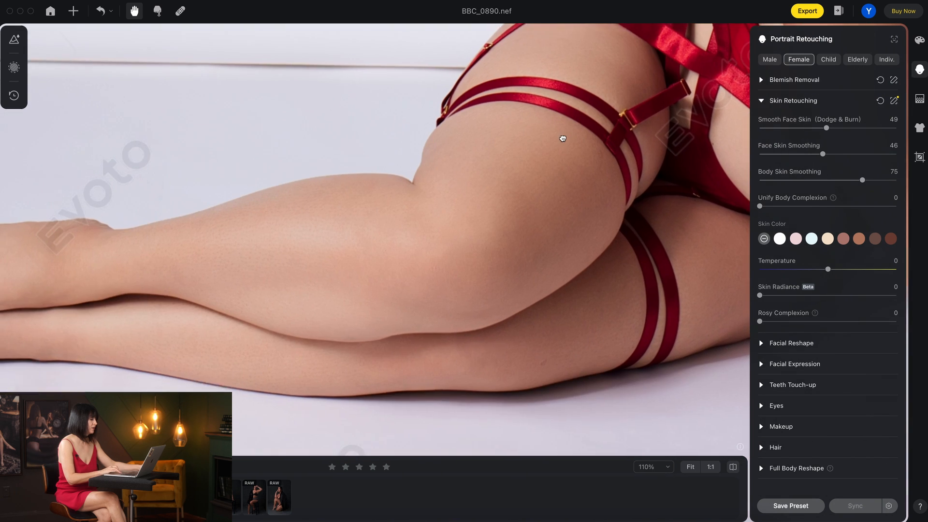
drag(559, 174, 319, 283)
drag(665, 170, 523, 259)
drag(613, 141, 547, 250)
drag(592, 123, 572, 213)
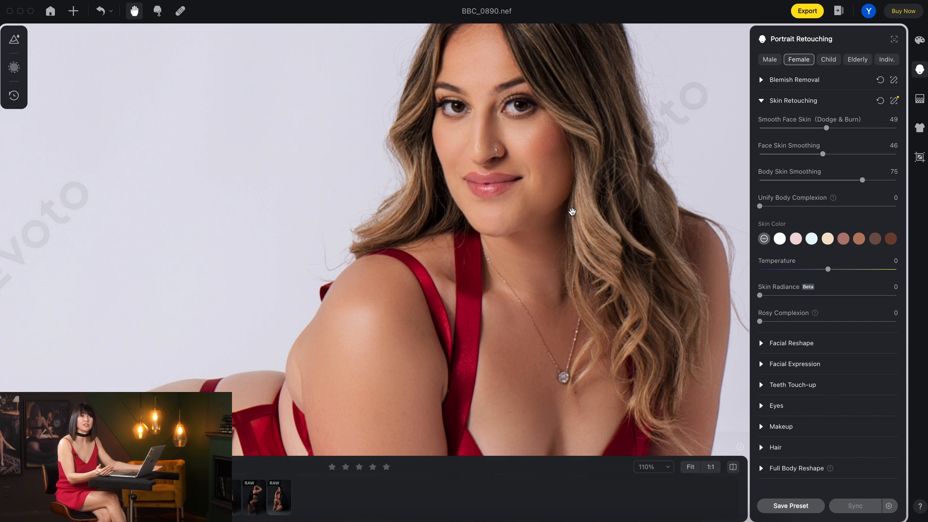
Try Body Skin Smoothing at 35, check the torso and arm skin, and settle on 47.
drag(863, 183, 807, 183)
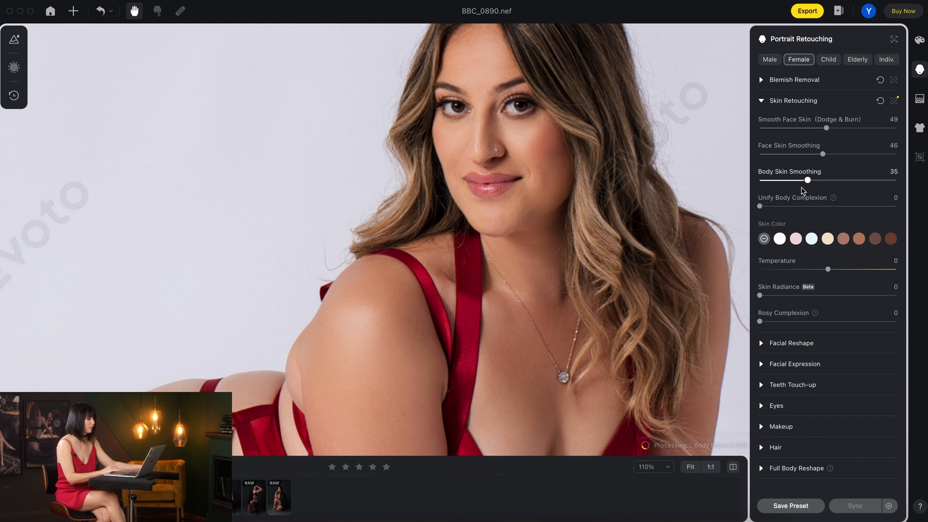
drag(587, 302, 673, 136)
drag(554, 236, 583, 272)
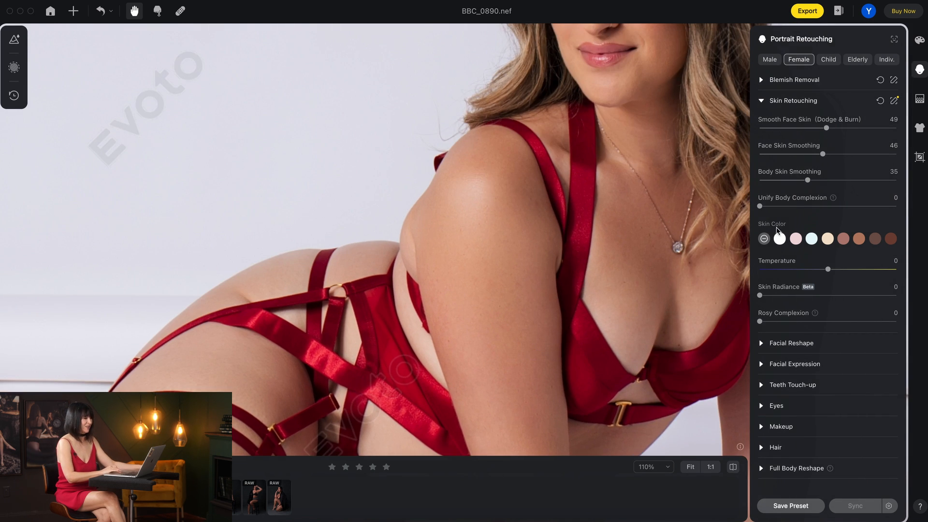
drag(807, 180, 826, 181)
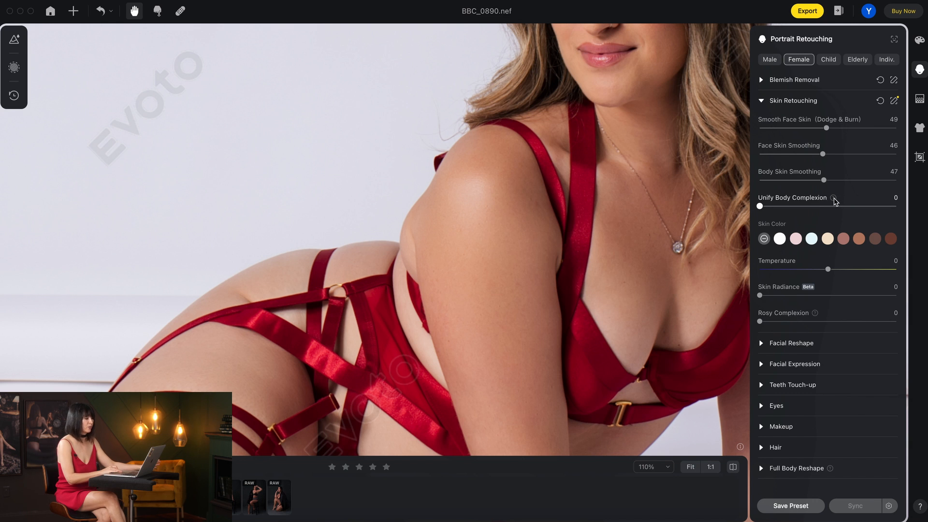
Try Unify Body Complexion at 12 and reduce it to 1 while viewing the whole figure.
mouse_move(834, 198)
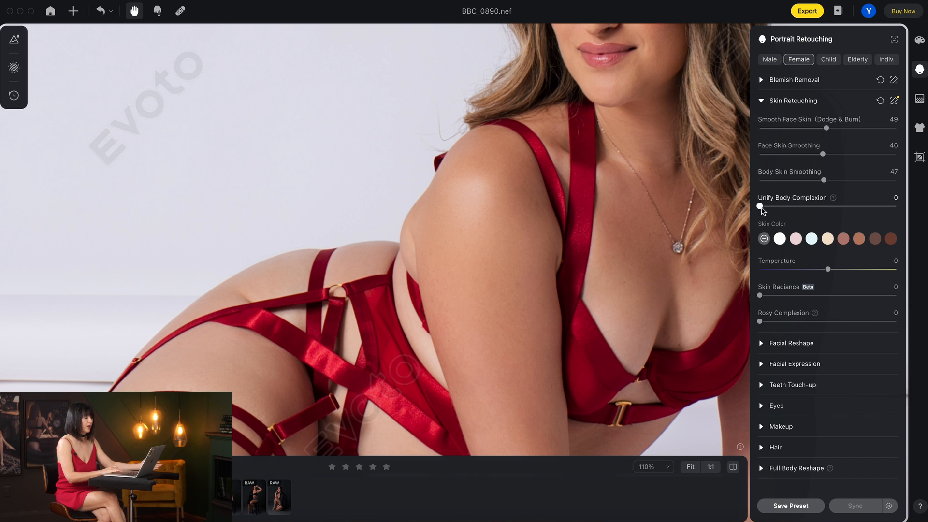
drag(760, 208, 774, 209)
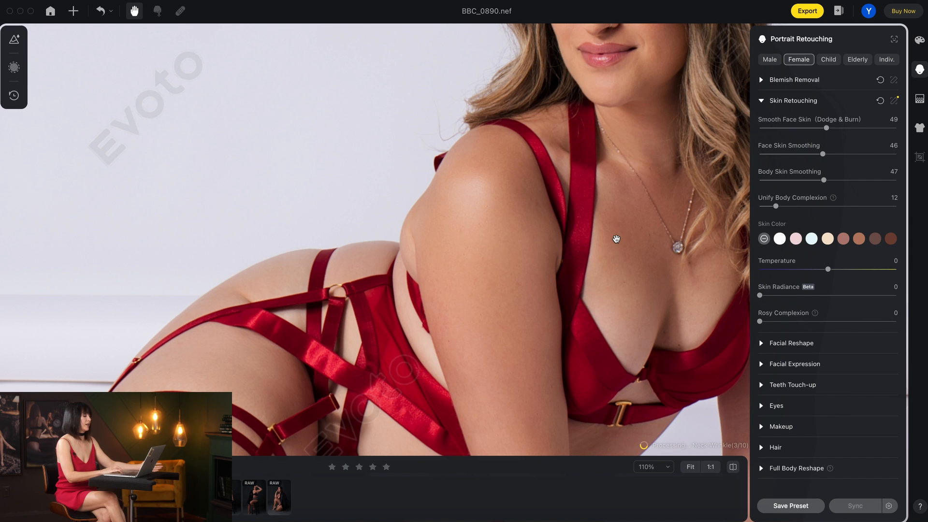
click(616, 238)
drag(776, 206, 761, 207)
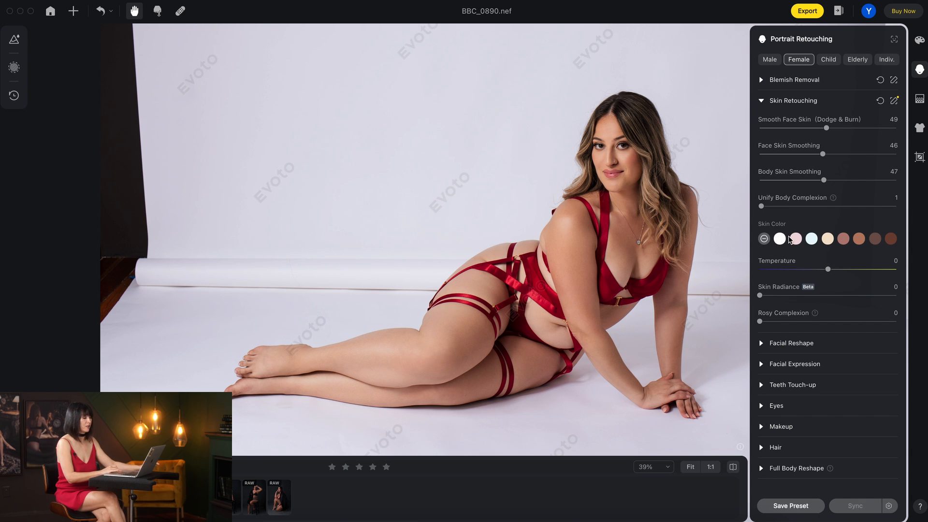
Try several skin color tones from white to copper brown, including the reddish brown at an amount of 38, and reset the skin color to none.
click(781, 240)
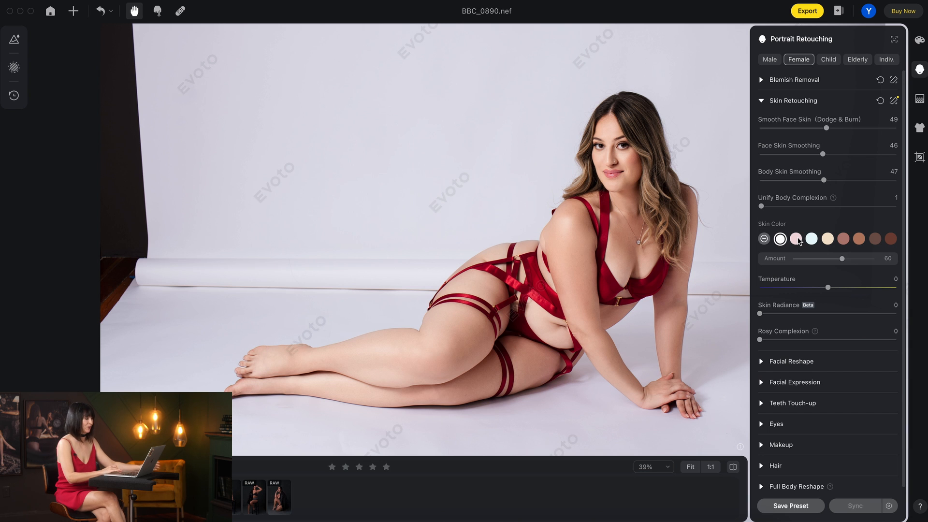
click(812, 238)
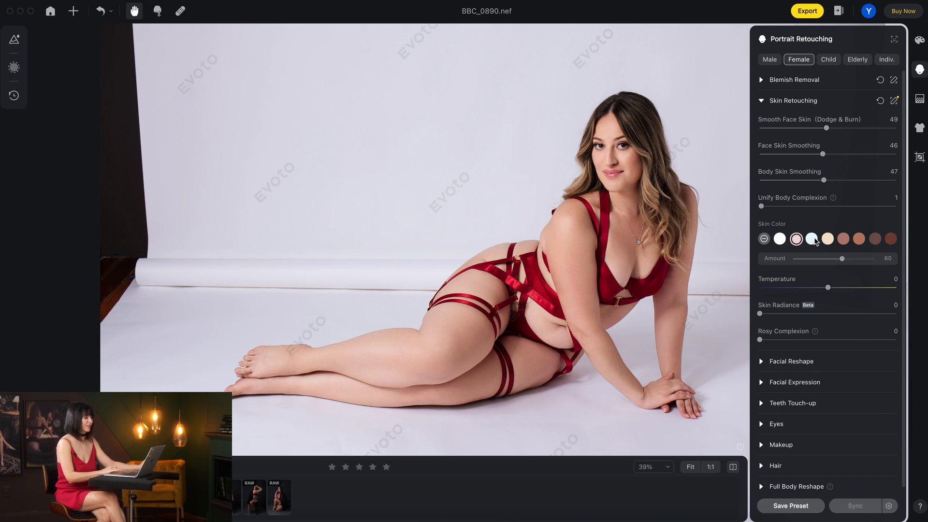
click(832, 240)
click(843, 239)
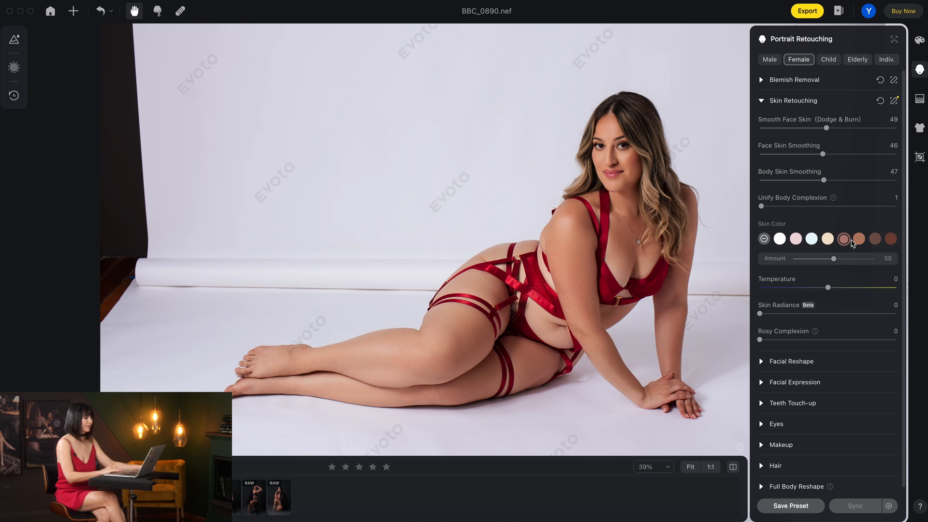
mouse_move(834, 259)
mouse_down()
mouse_move(802, 263)
mouse_move(868, 269)
mouse_move(804, 263)
mouse_move(825, 264)
mouse_up()
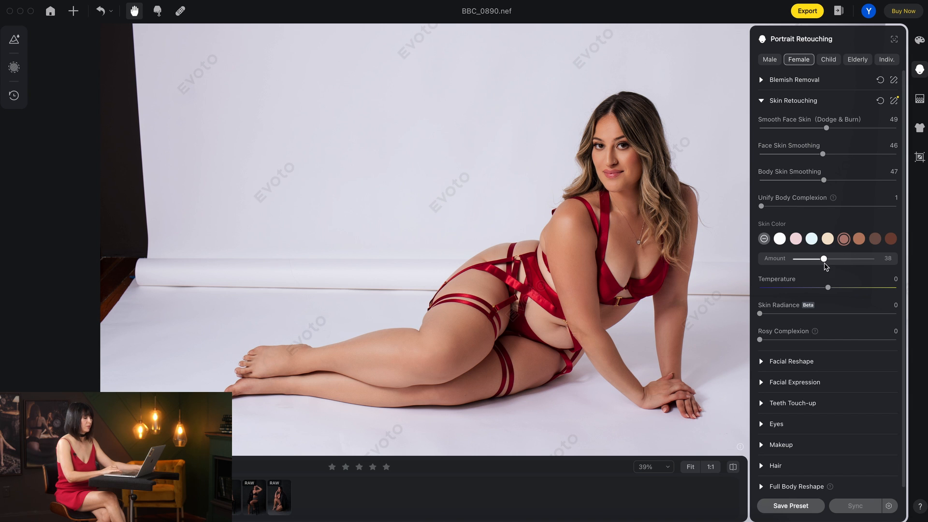
click(859, 239)
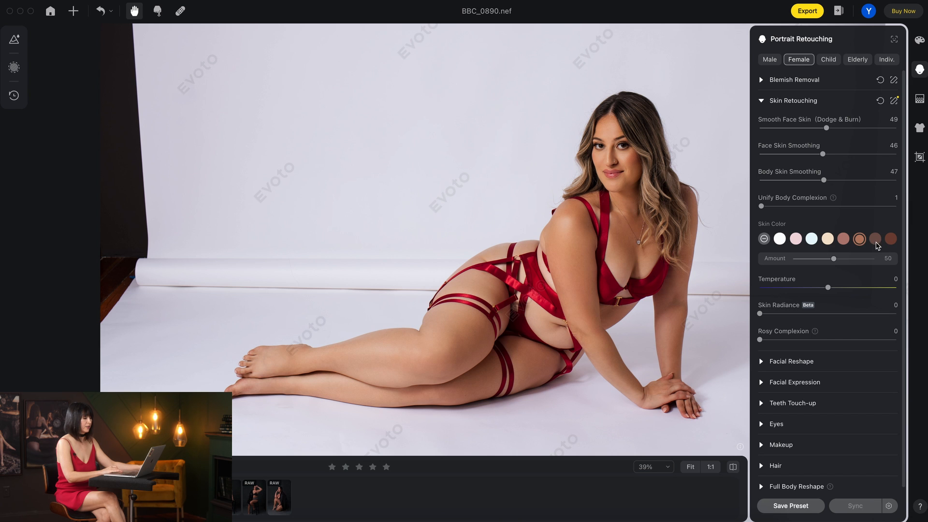
click(764, 238)
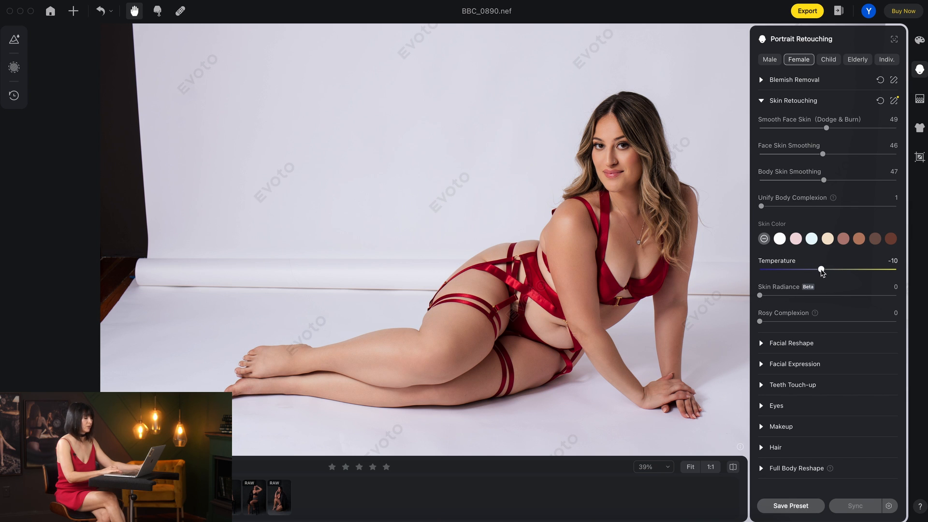
Set the skin Temperature to -9 and Skin Radiance to 18.
drag(821, 269, 822, 269)
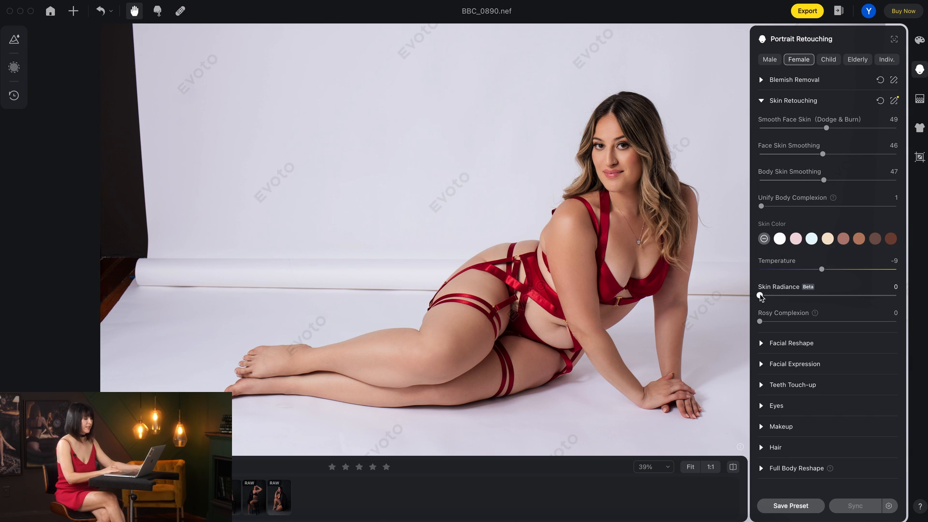
drag(760, 294, 786, 299)
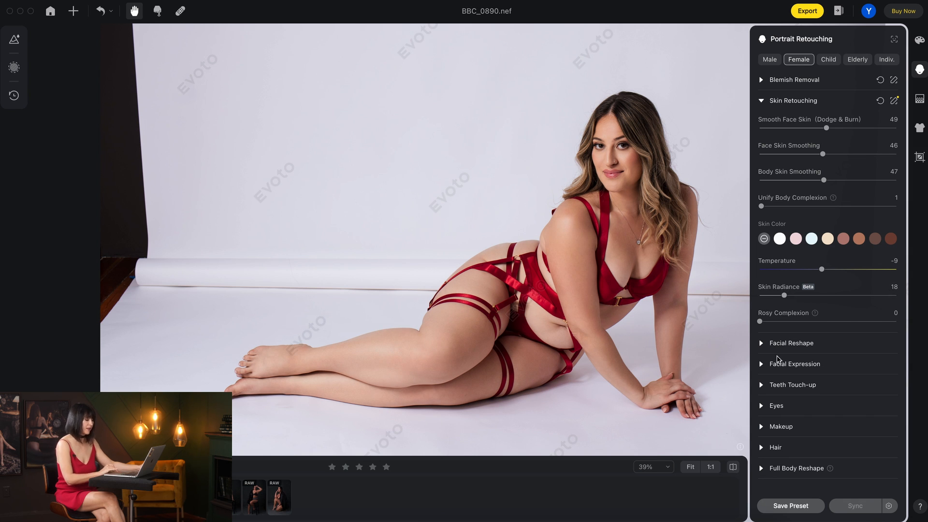
Set the eye Brightness to 48 for both eyes and compare the face before and after in close-up.
click(763, 102)
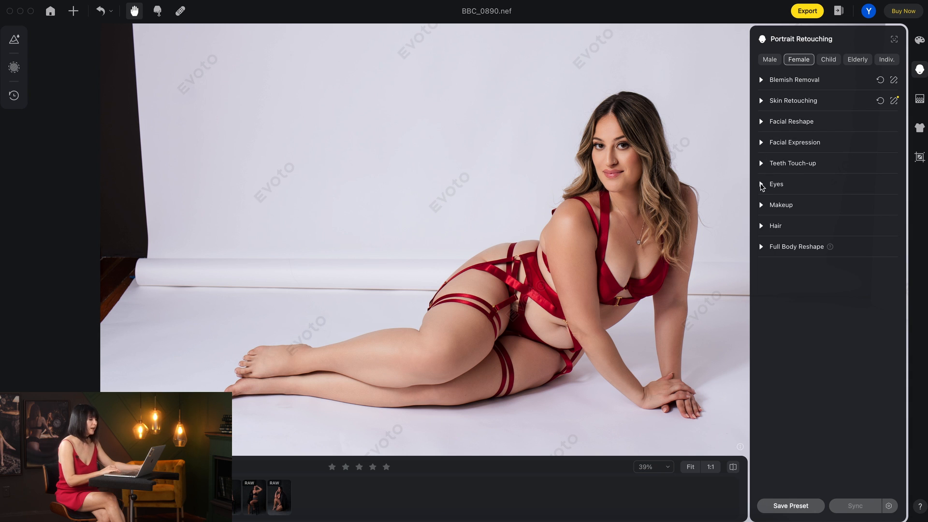
click(761, 184)
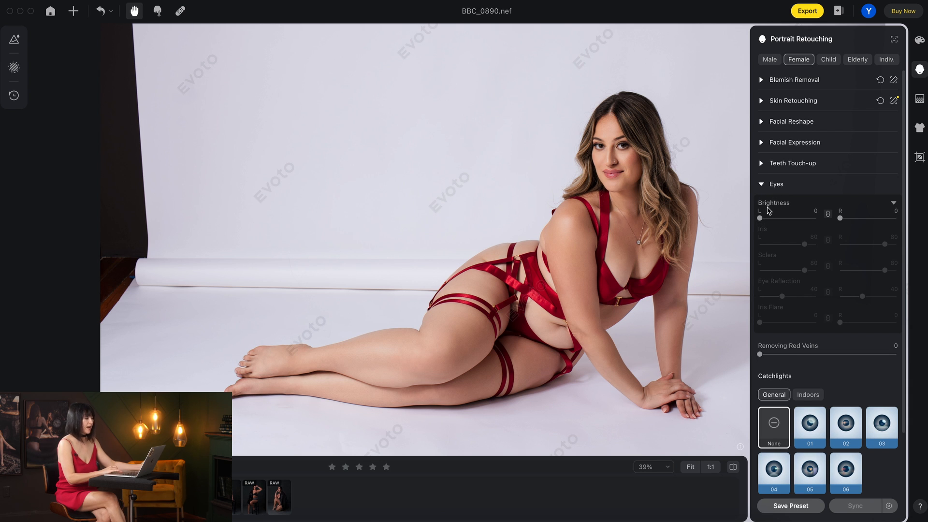
drag(784, 222, 789, 220)
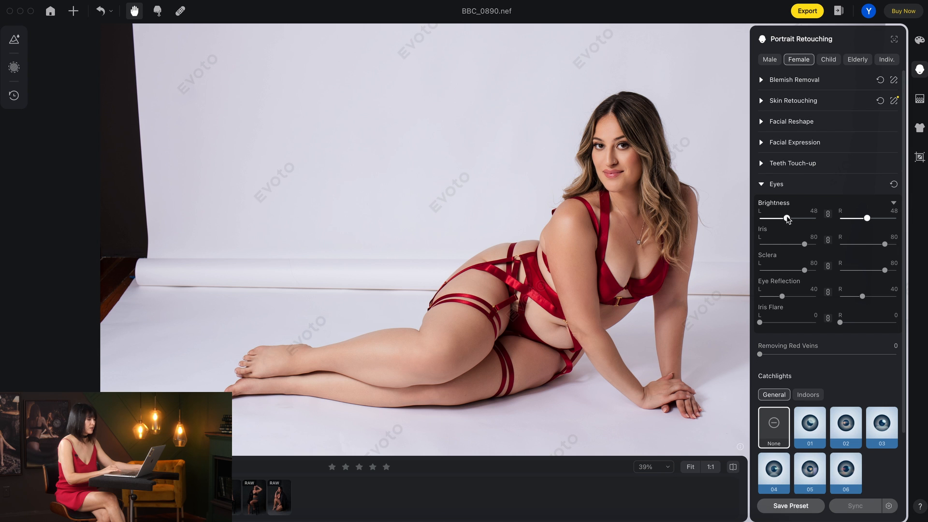
scroll(623, 142, up, 10)
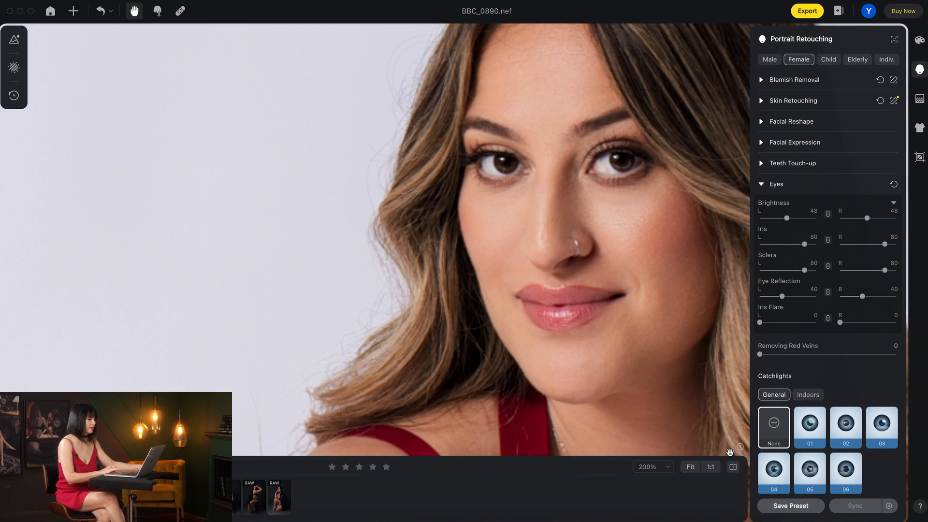
click(733, 467)
click(733, 467)
scroll(771, 414, down, 3)
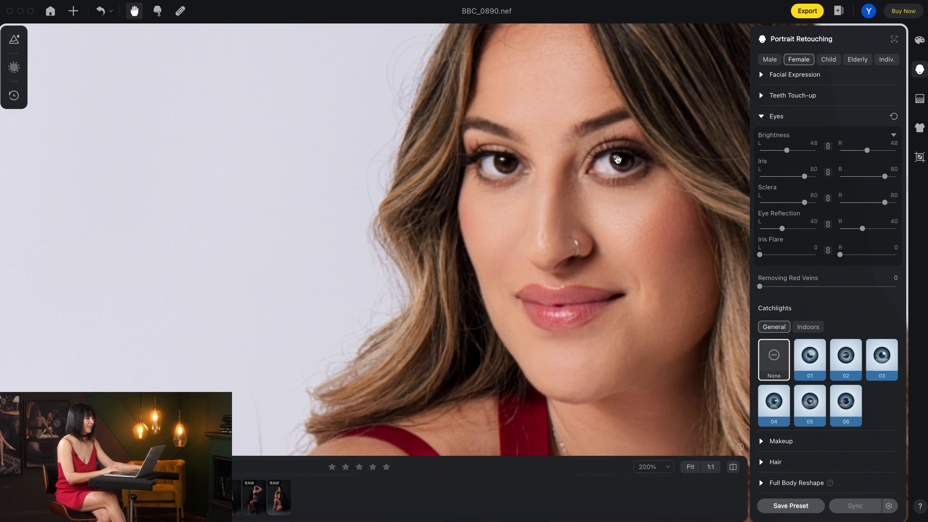
scroll(546, 180, right, 4)
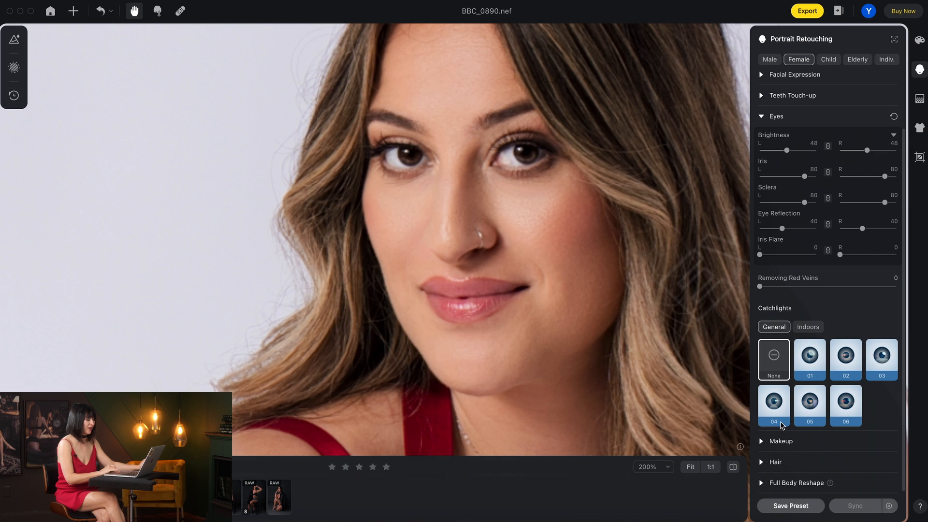
scroll(769, 201, up, 3)
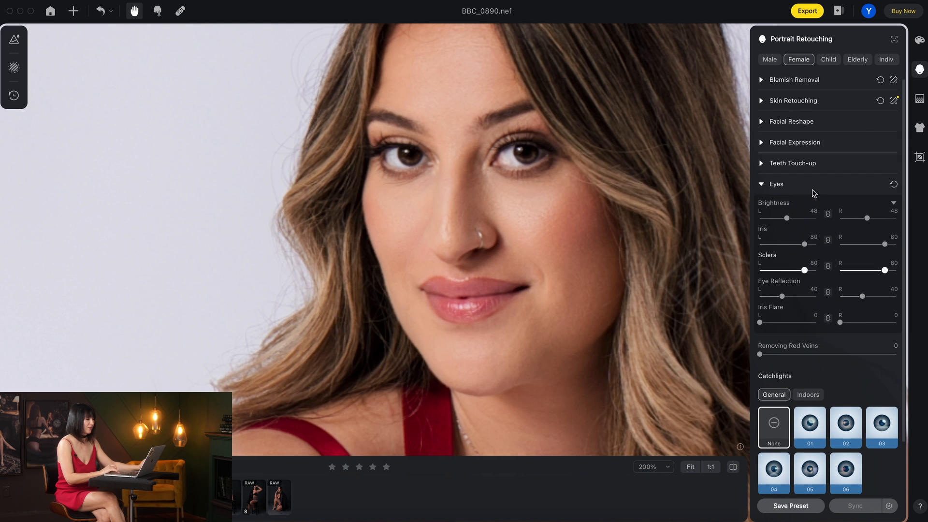
click(762, 184)
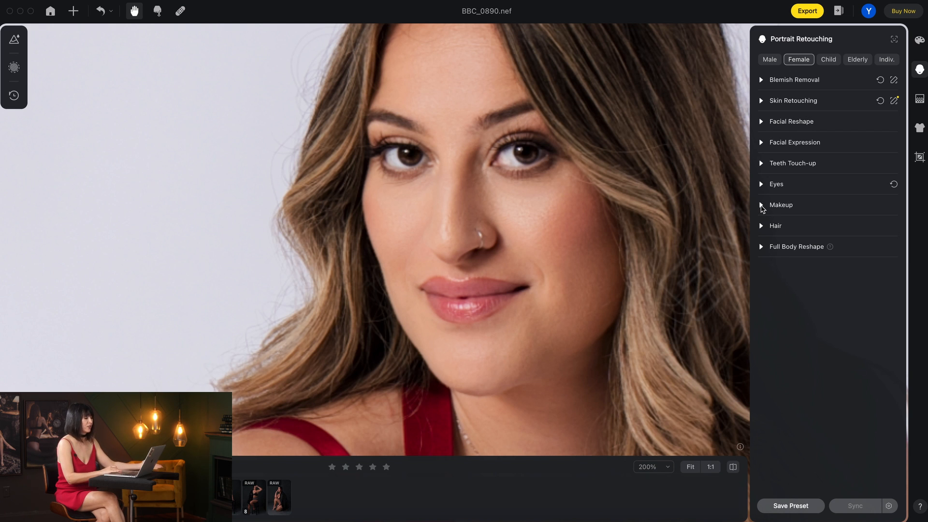
Set makeup Highlight to 2 and Contour to 1, and try Eye Makeup Brightness at 37 before settling on 14.
click(761, 205)
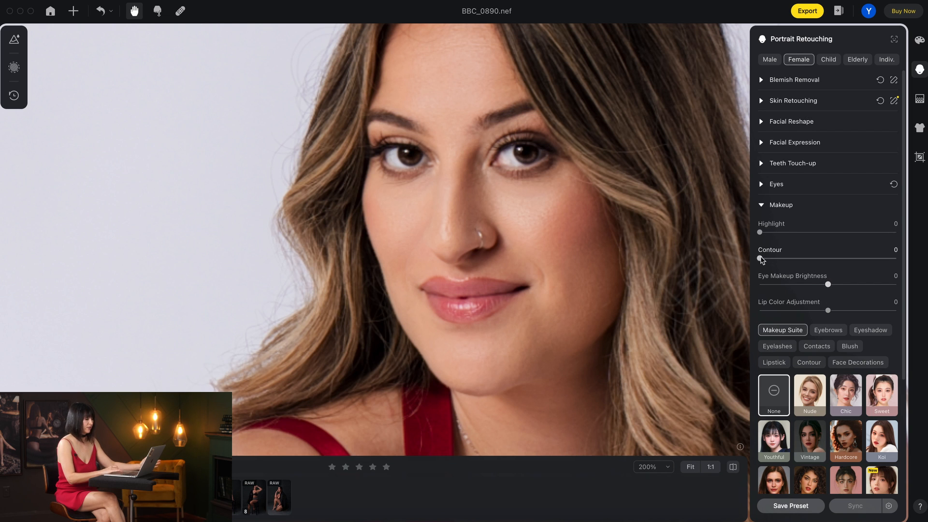
drag(795, 232, 761, 259)
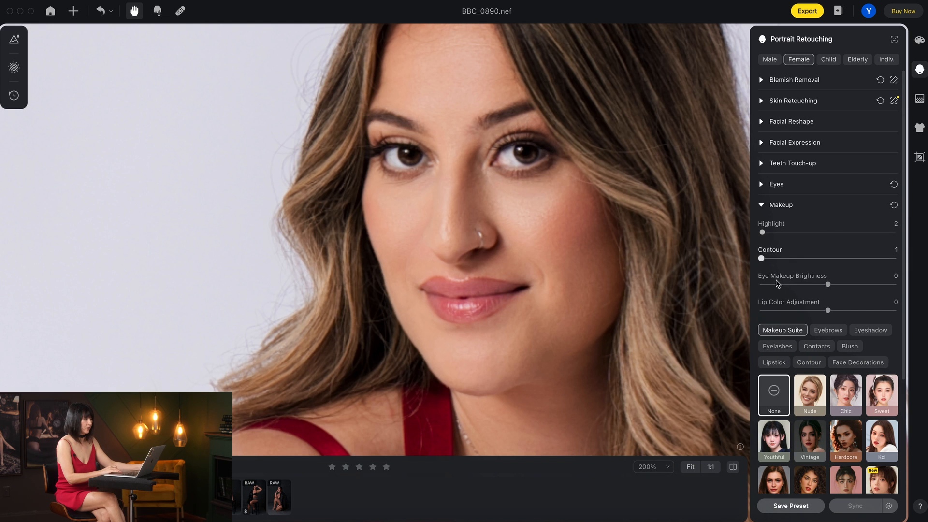
click(846, 286)
mouse_move(845, 287)
mouse_down()
mouse_move(784, 289)
mouse_move(854, 287)
mouse_up()
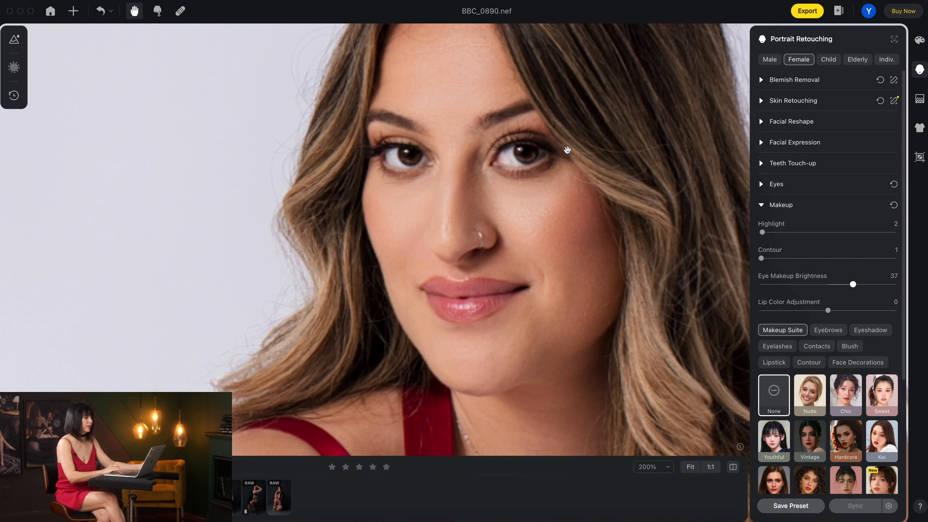
drag(555, 149, 523, 192)
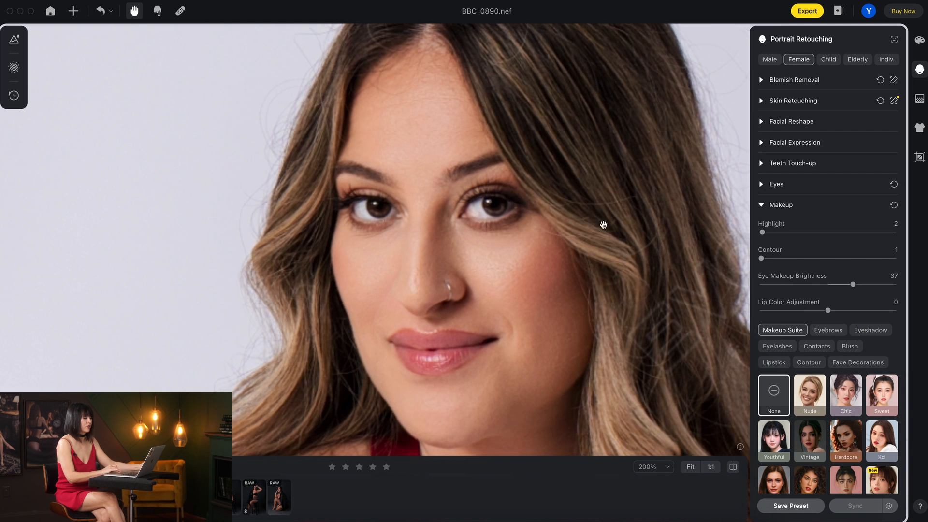
drag(853, 286, 850, 315)
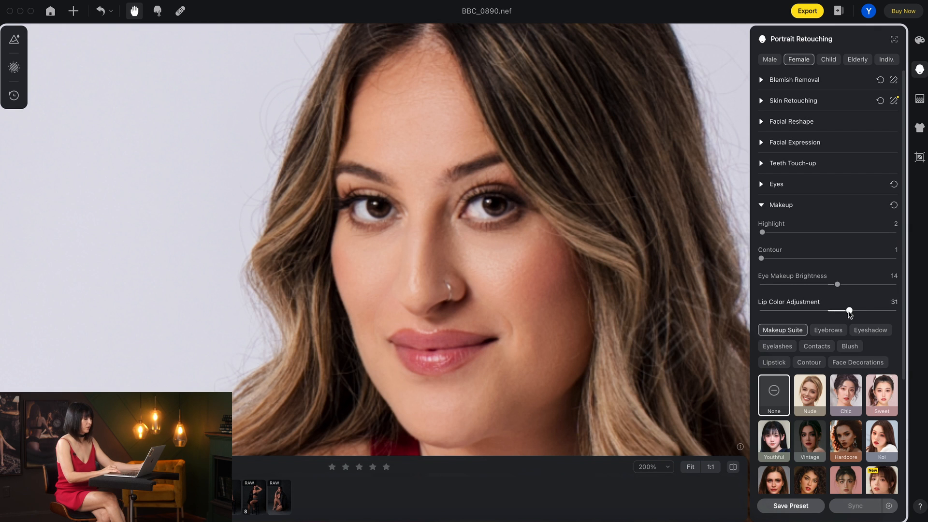
Try Lip Color Adjustment at 42, compare the lips before and after, and return it to 0.
drag(849, 312, 856, 313)
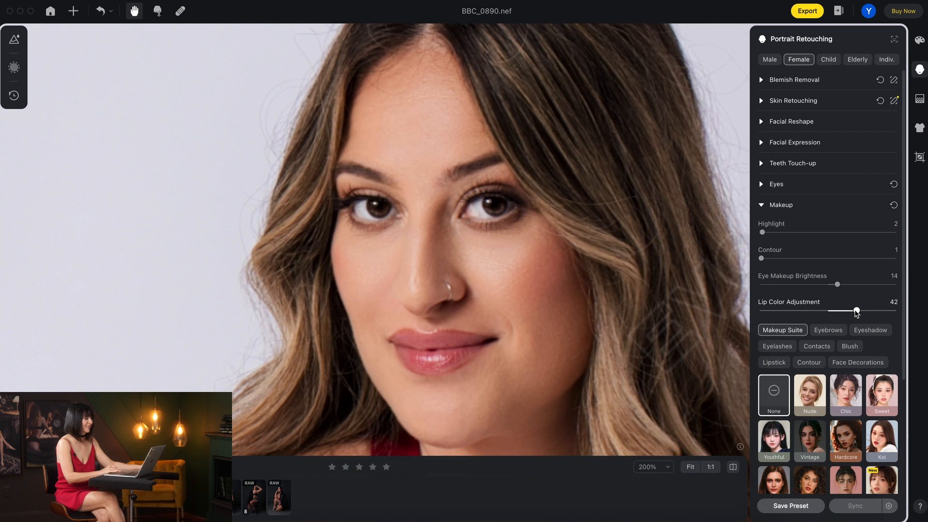
drag(508, 398, 504, 317)
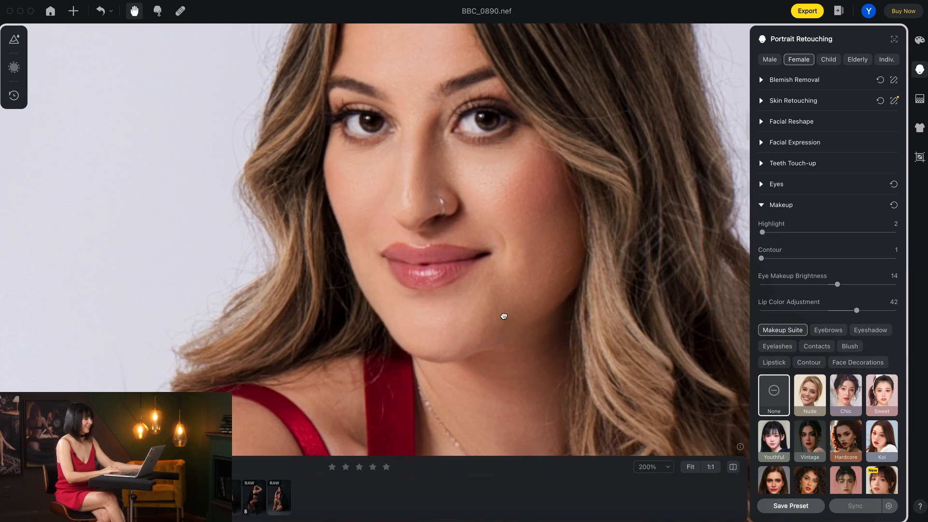
click(733, 467)
click(732, 468)
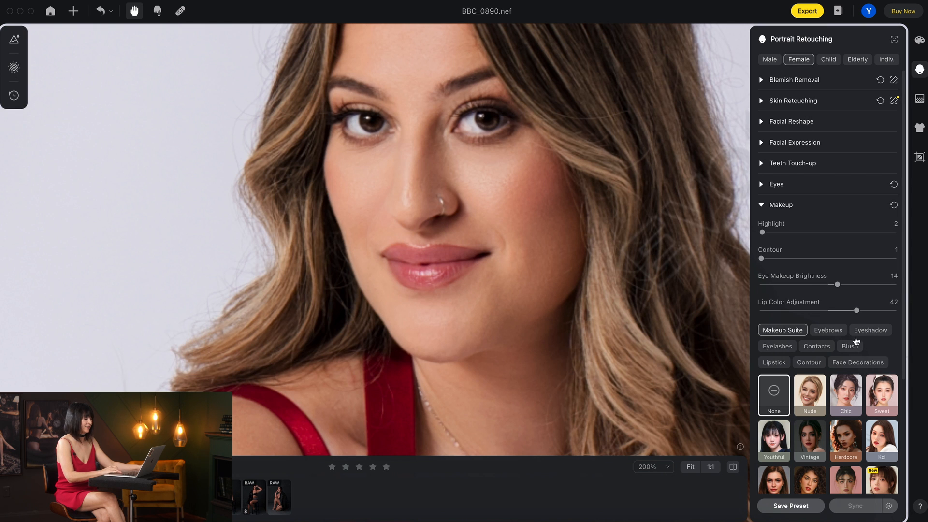
mouse_move(856, 312)
mouse_down()
mouse_move(801, 312)
mouse_move(864, 321)
mouse_move(828, 312)
mouse_up()
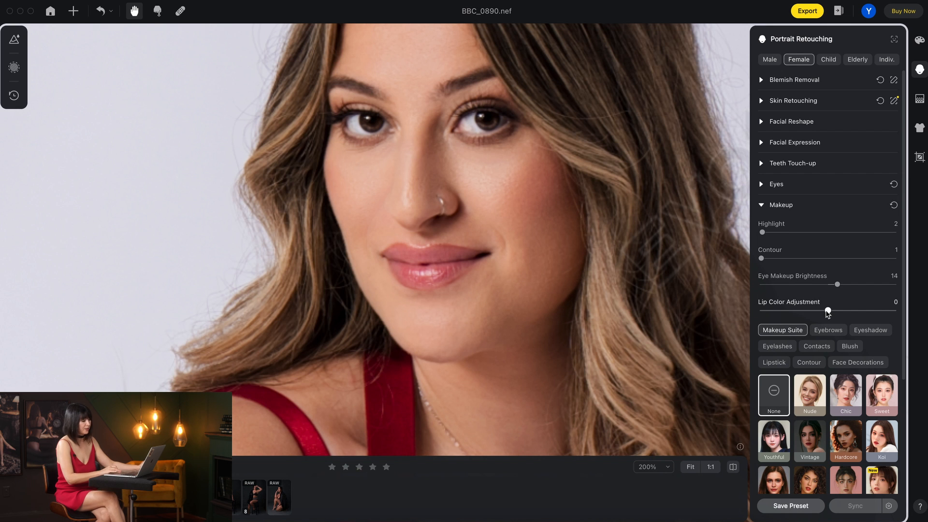
Try eyebrow makeup styles 01 through 06 on the face and reset the eyebrows to None.
scroll(783, 309, down, 3)
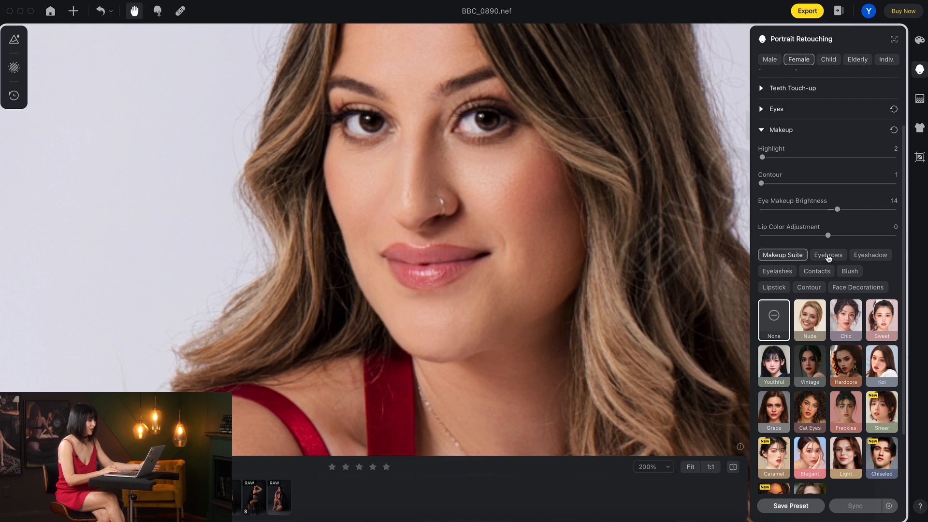
click(828, 255)
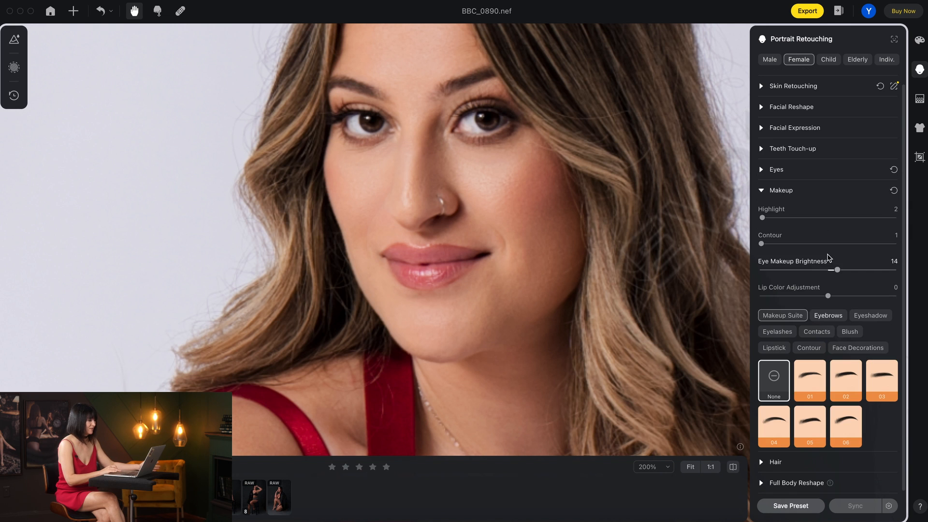
click(815, 387)
click(844, 388)
click(882, 388)
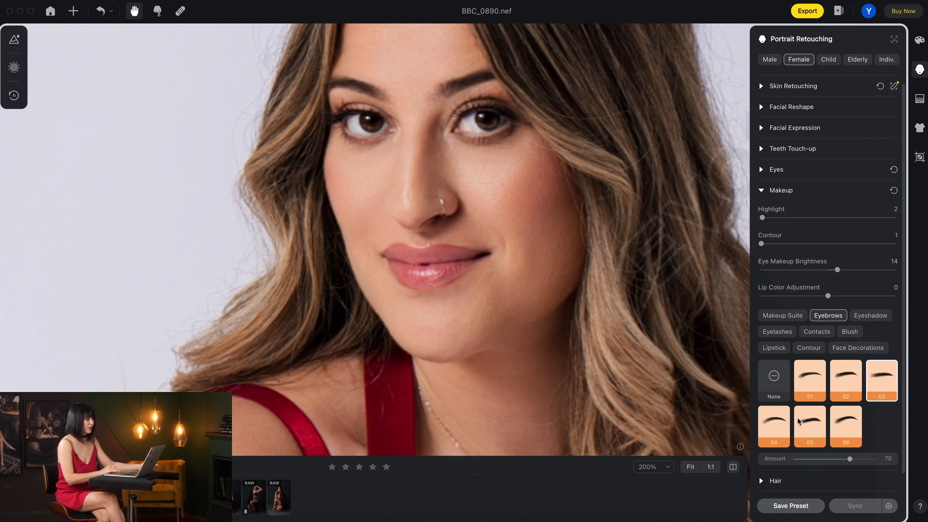
click(776, 431)
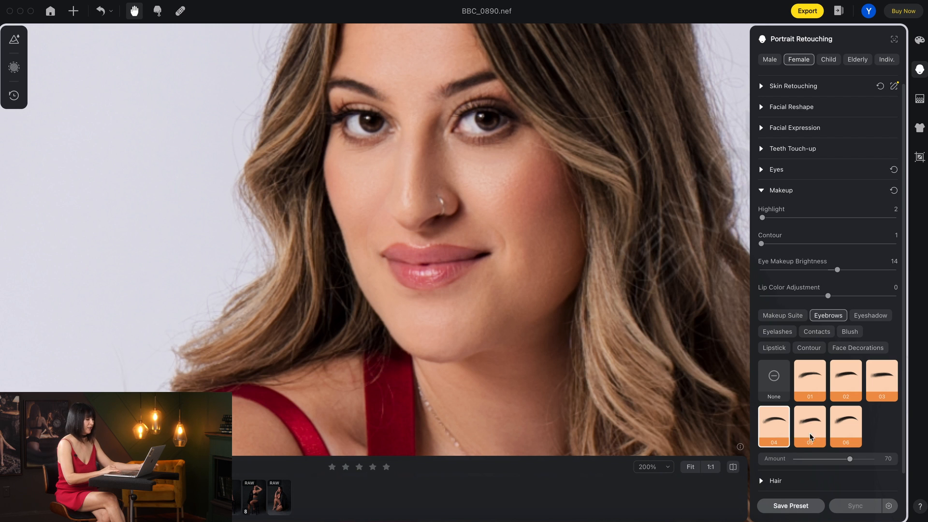
click(812, 430)
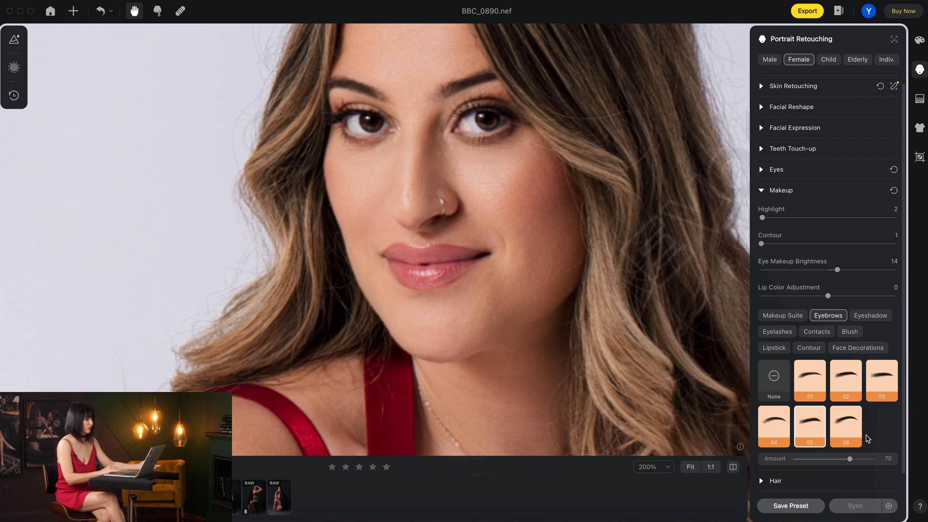
click(849, 431)
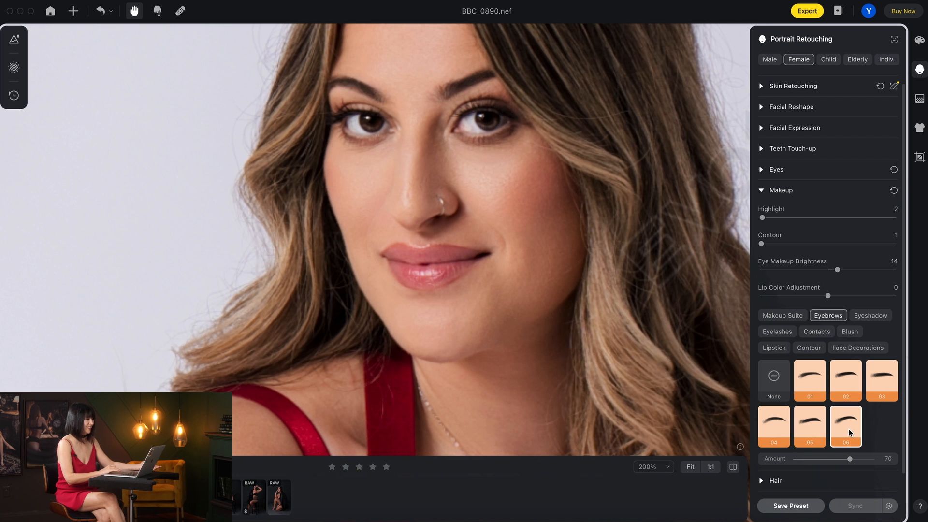
click(813, 427)
click(778, 380)
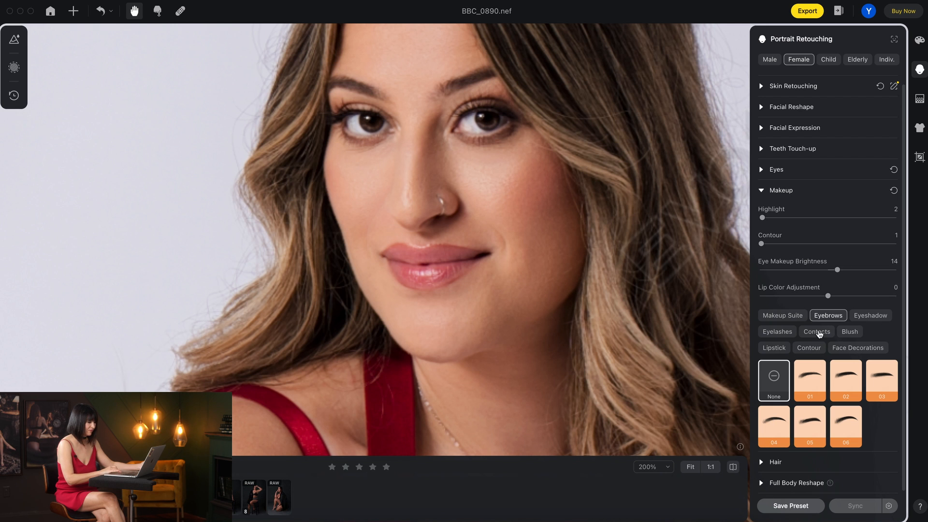
Look through the Contacts and Face Decorations makeup options without applying any.
click(818, 332)
click(854, 348)
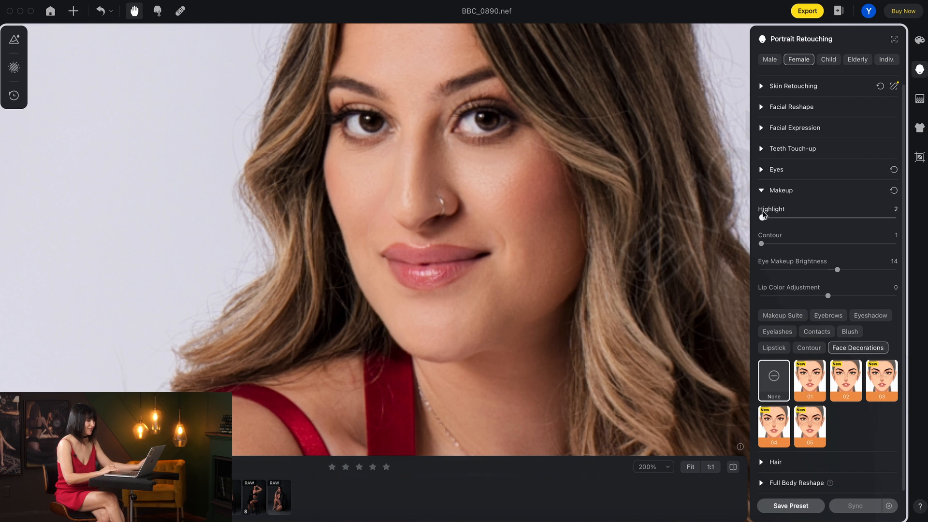
scroll(762, 190, up, 1)
click(761, 204)
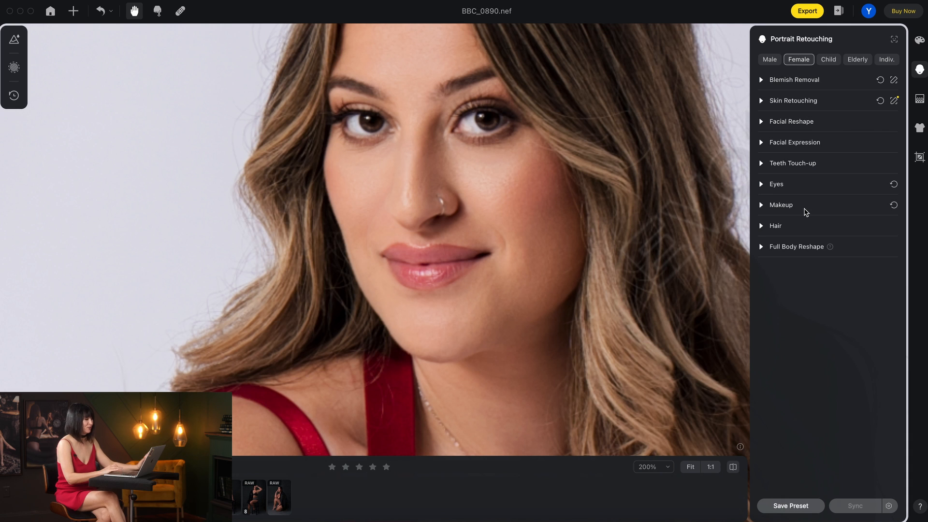
Try filling the Hair Gaps at 50 and 58, and reduce the amount to 30.
click(763, 226)
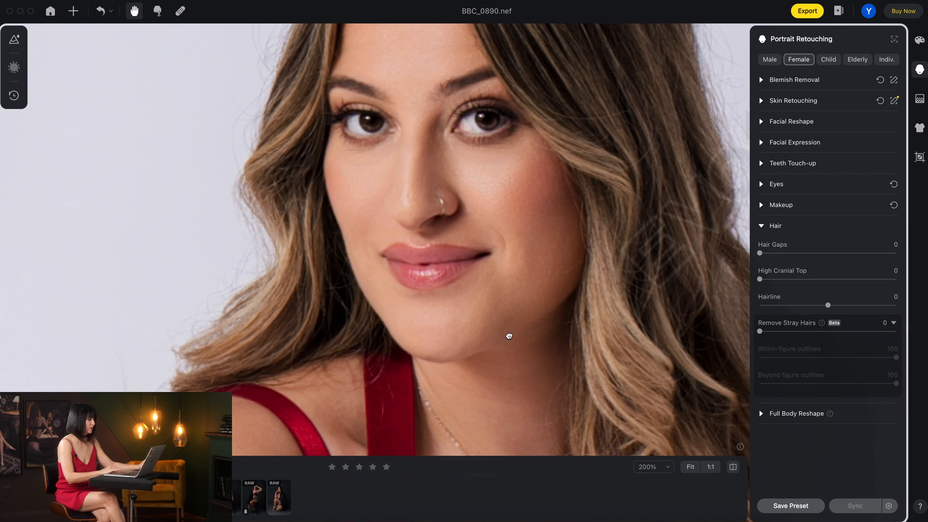
scroll(509, 336, down, 5)
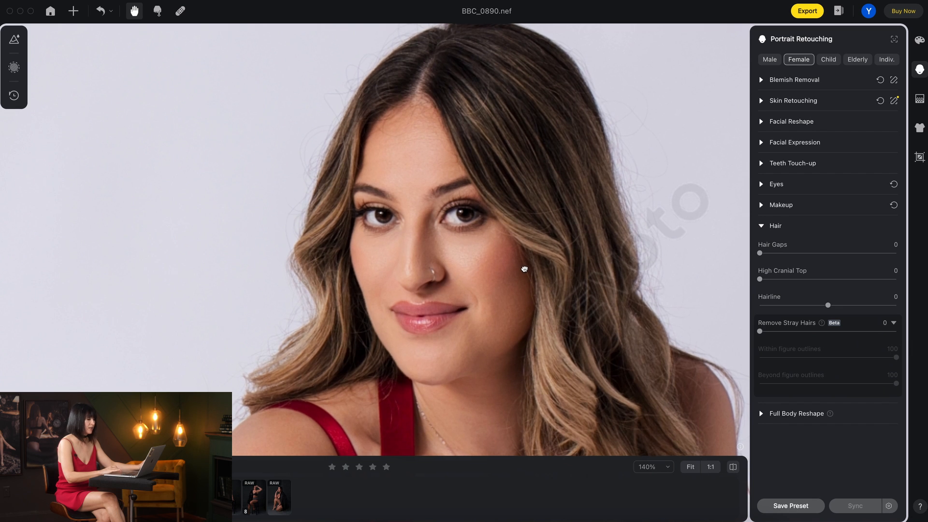
drag(761, 255, 825, 265)
drag(815, 264, 828, 259)
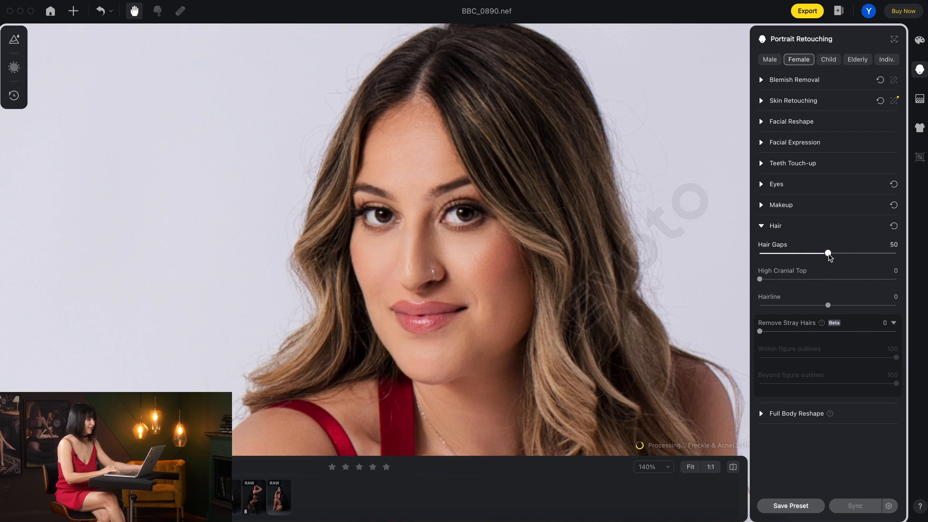
drag(828, 255, 838, 257)
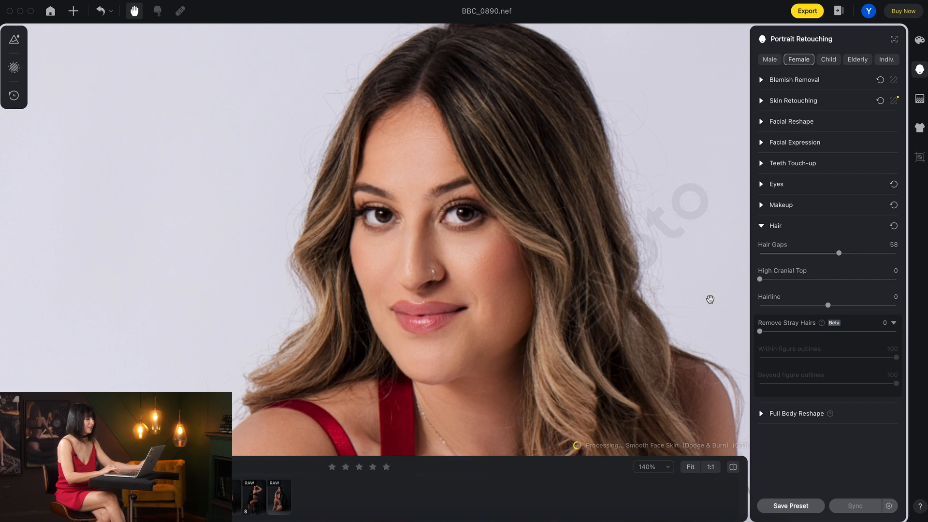
drag(839, 253, 796, 254)
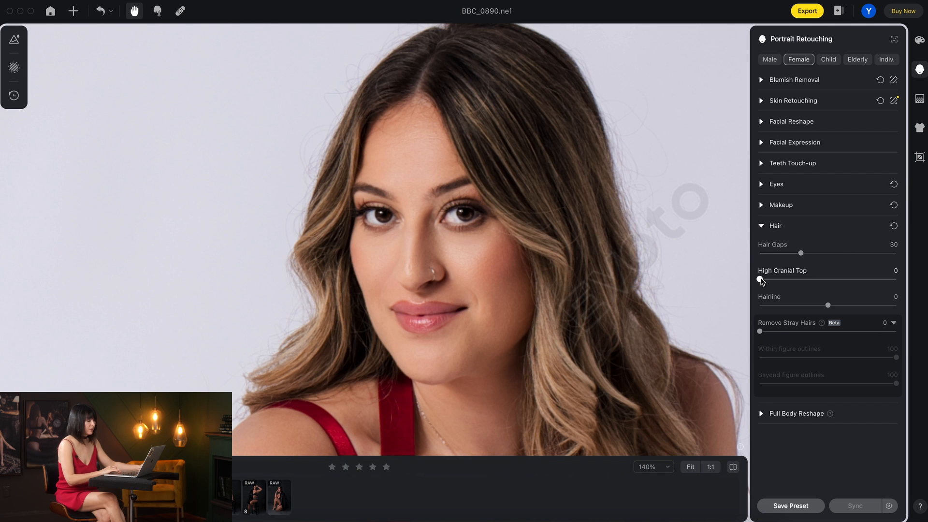
Raise the High Cranial Top to 33 and on to 41, and set Remove Stray Hairs to 45.
drag(760, 280, 805, 280)
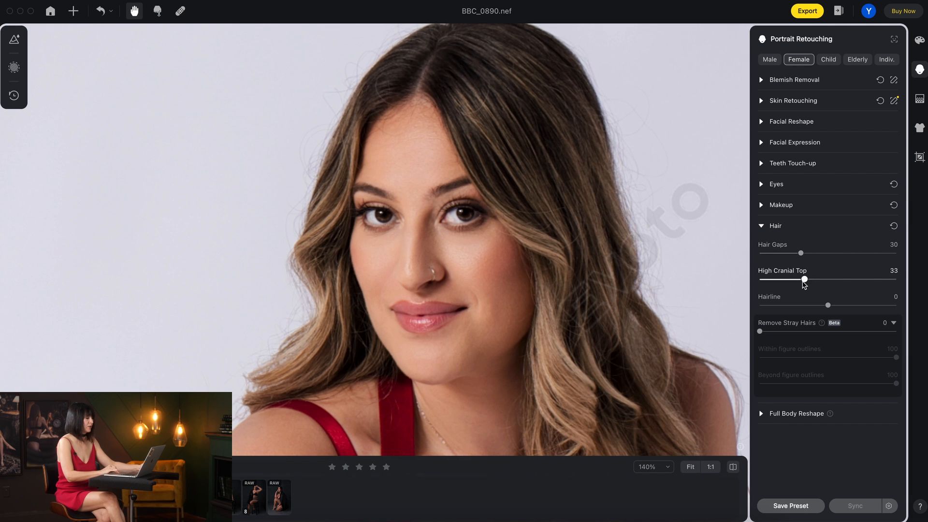
drag(623, 187, 607, 226)
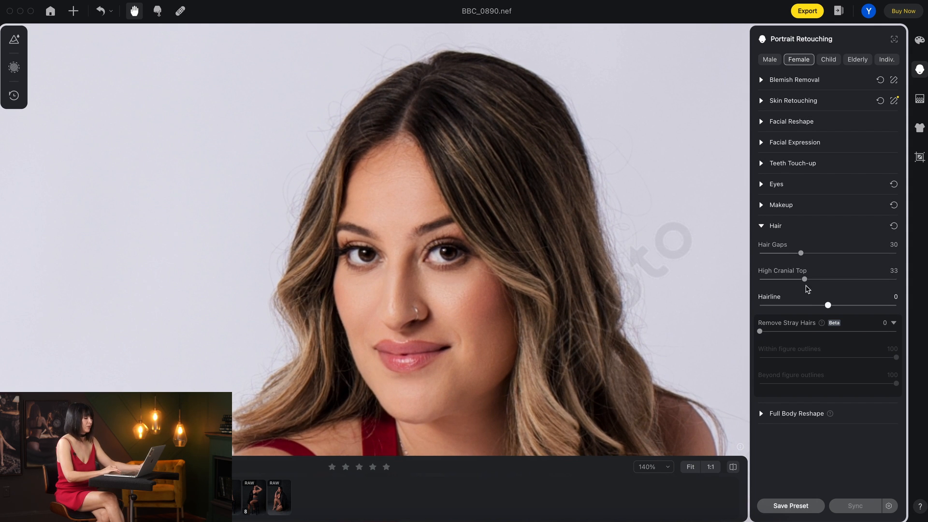
drag(804, 280, 816, 282)
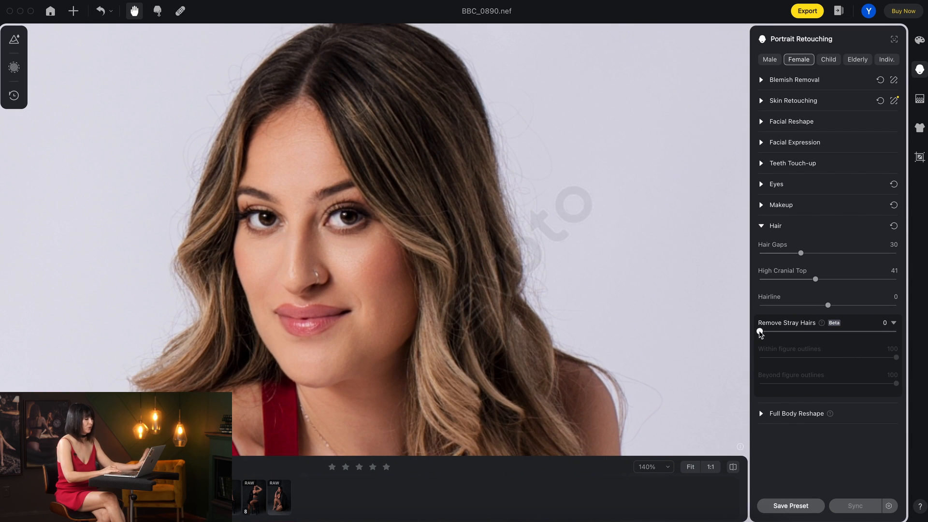
drag(760, 333, 822, 333)
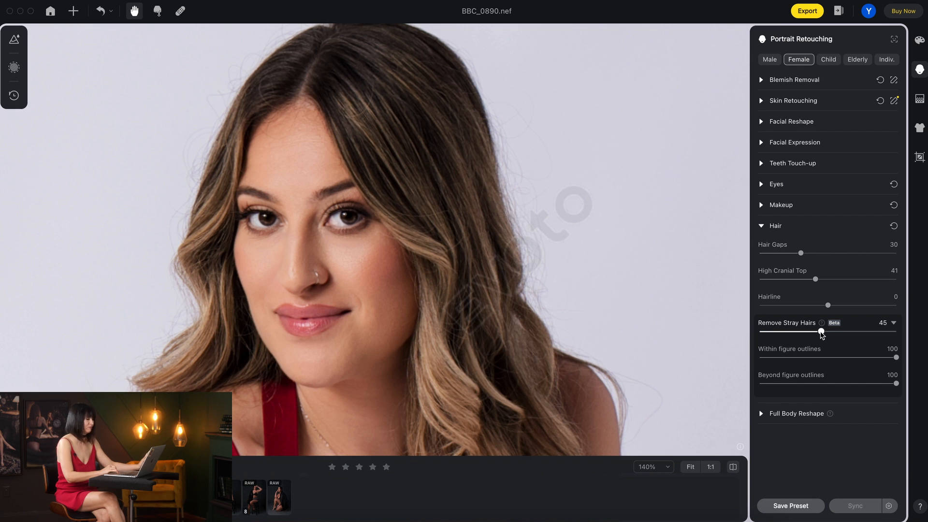
Try Remove Stray Hairs at 50, compare with the original, and reduce it to 29.
drag(828, 332, 829, 332)
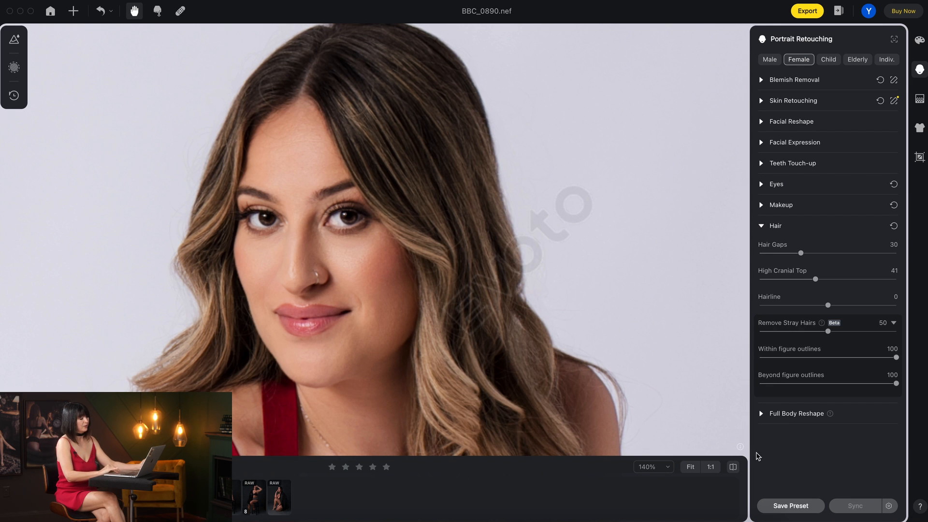
click(735, 469)
click(734, 468)
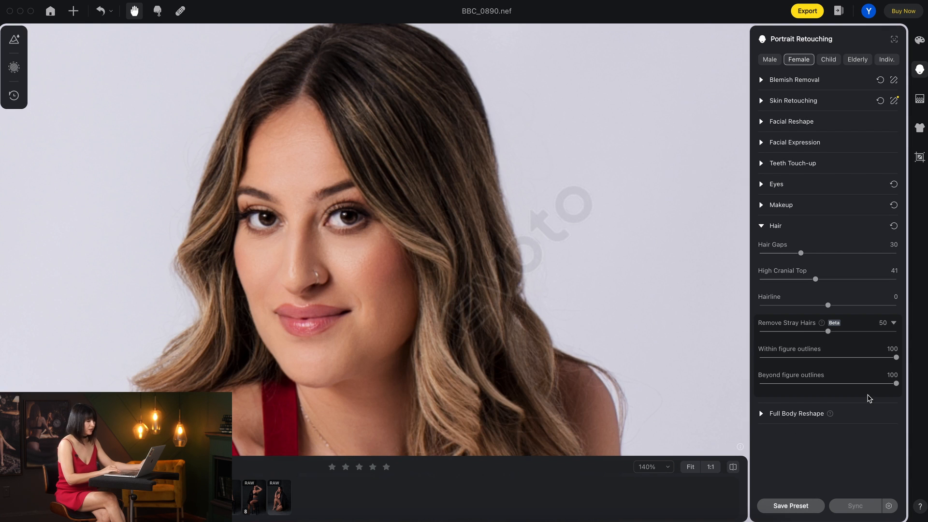
drag(832, 332, 813, 331)
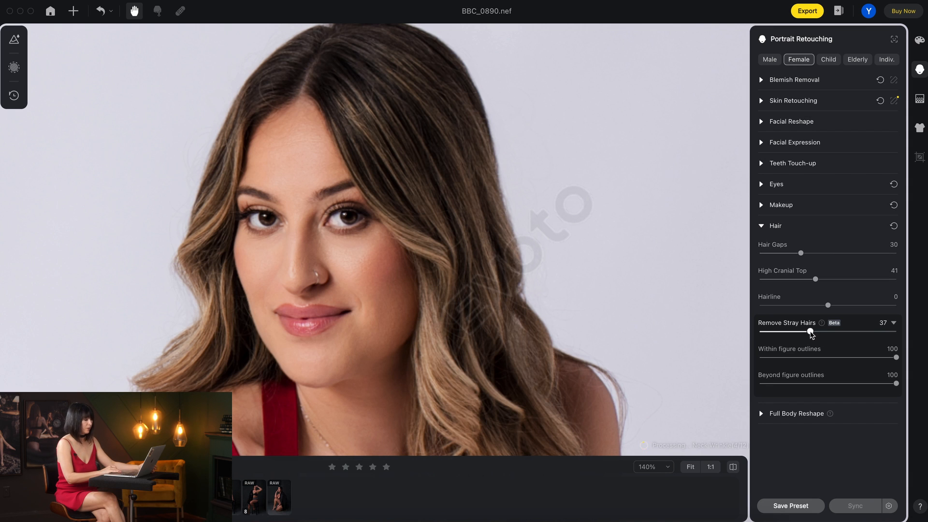
click(802, 332)
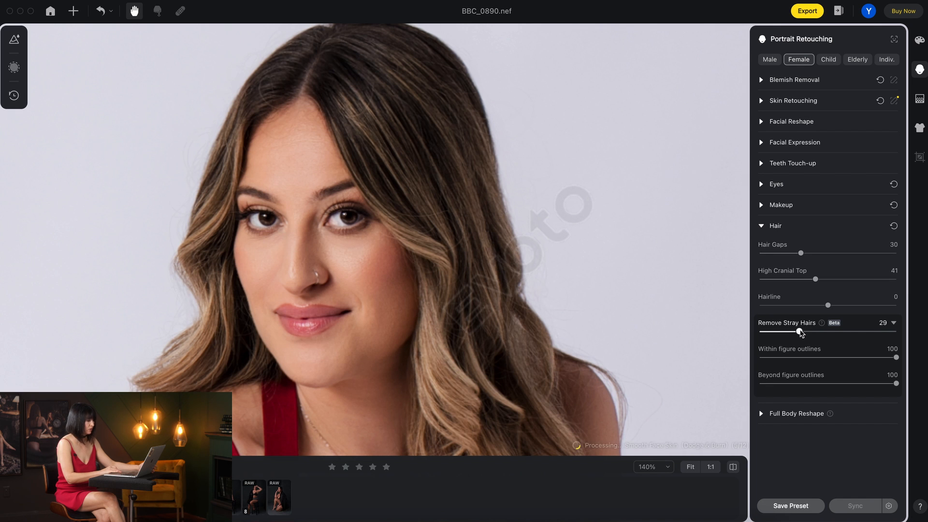
click(735, 466)
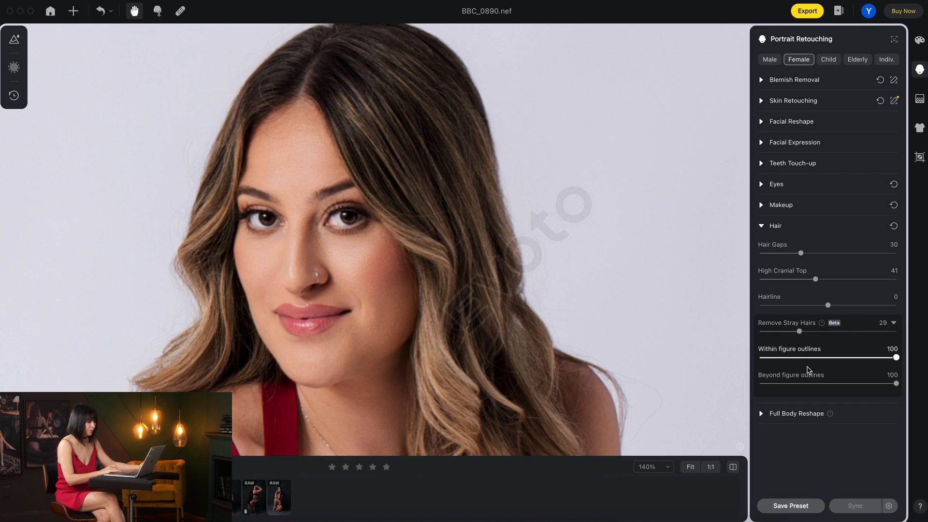
click(761, 226)
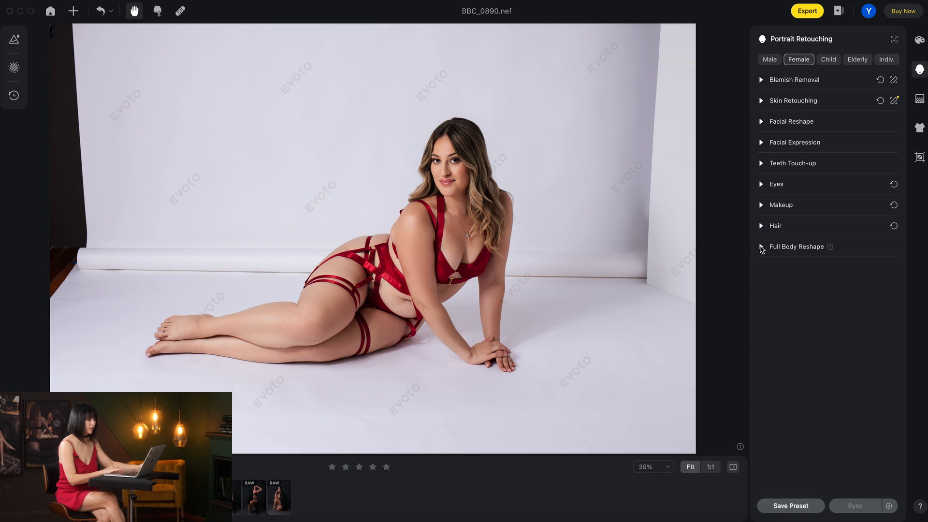
Try AI Reshape at 51 and 50 in the Full Body Reshape settings, and reduce it to 4.
click(762, 247)
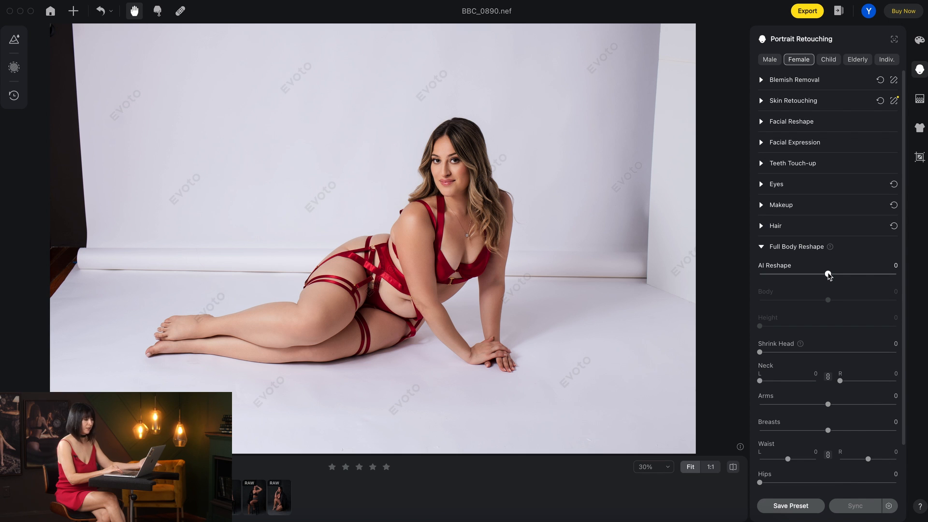
click(863, 275)
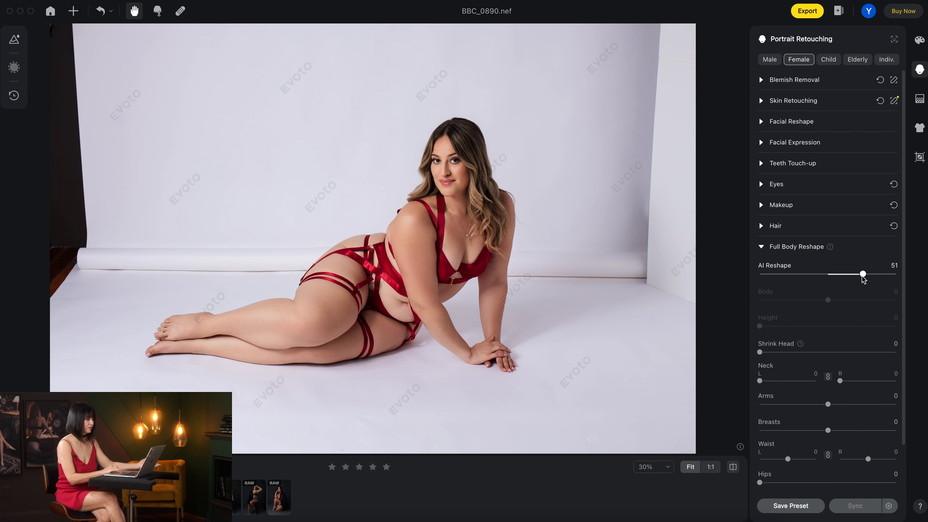
click(863, 275)
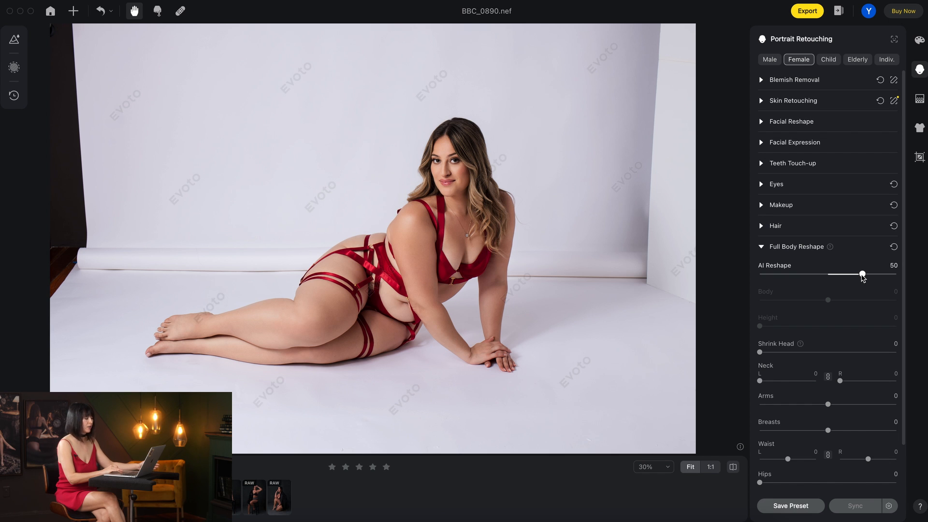
click(831, 274)
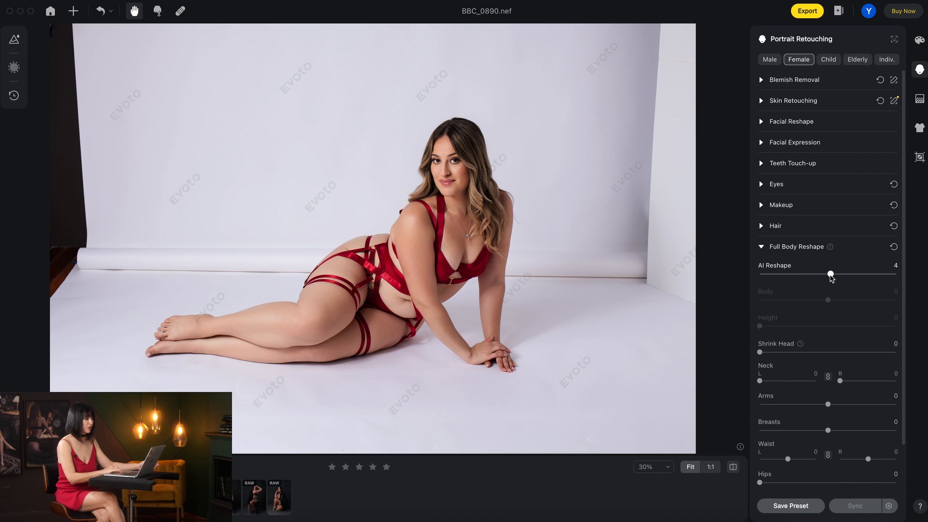
click(830, 274)
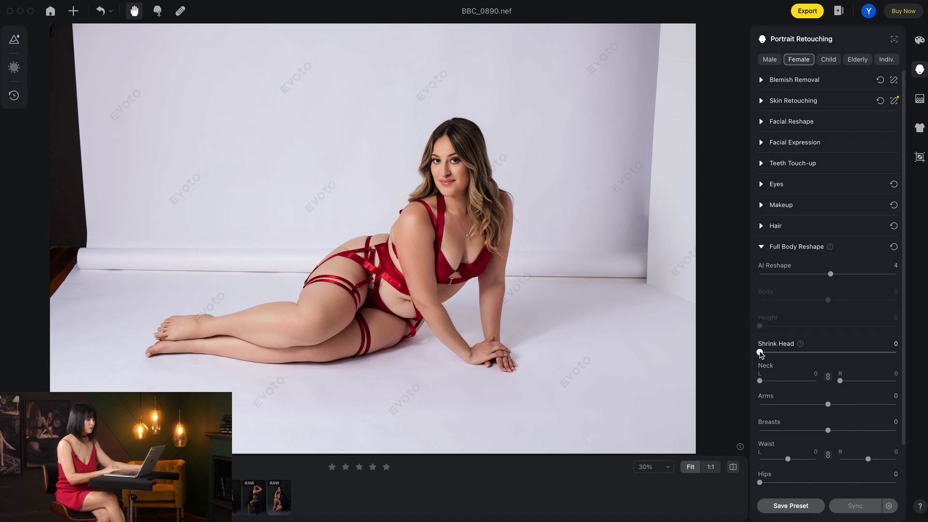
Try Shrink Head at 37, reset it to 0, and set Arms to -32.
drag(759, 353, 811, 353)
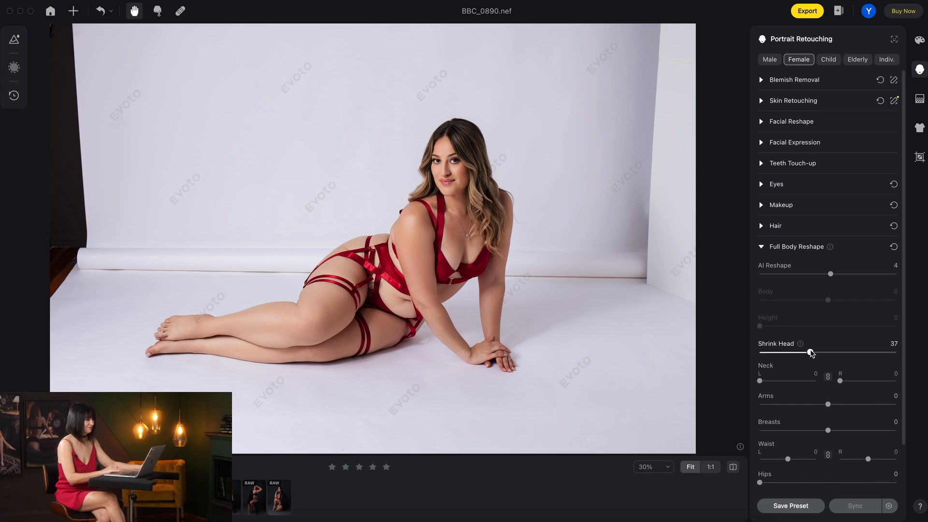
drag(800, 354, 754, 389)
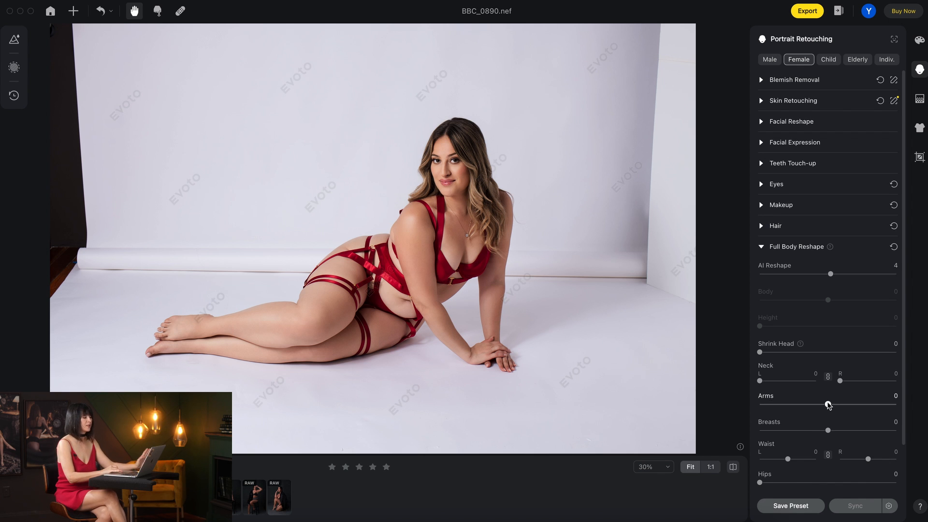
drag(828, 405, 803, 405)
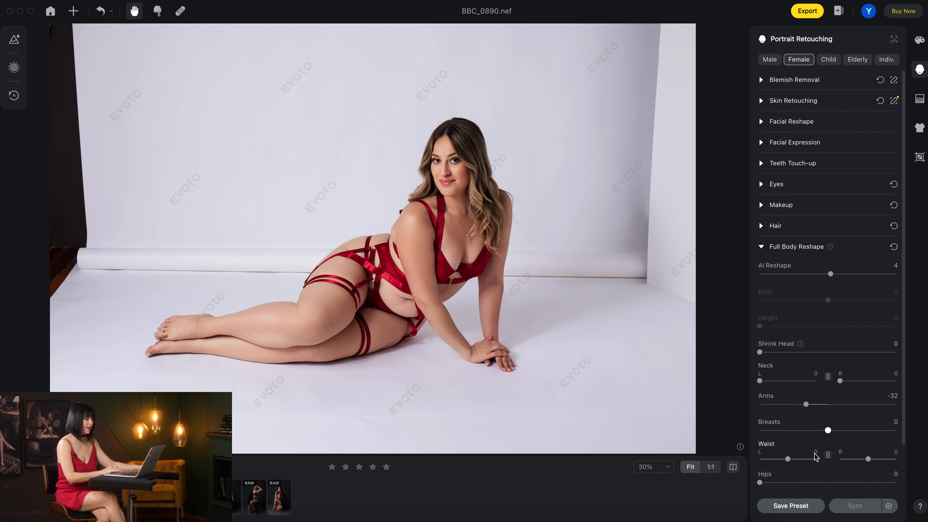
Try the Waist and Hips adjustments, keeping the left Waist at -2 and the right Waist and Hips at 0.
click(774, 459)
drag(793, 463, 789, 463)
mouse_move(790, 463)
mouse_down()
mouse_move(770, 466)
mouse_move(788, 466)
mouse_up()
mouse_move(869, 459)
mouse_down()
mouse_move(858, 460)
mouse_move(868, 461)
mouse_up()
mouse_move(760, 483)
mouse_down()
mouse_move(813, 482)
mouse_move(760, 483)
mouse_up()
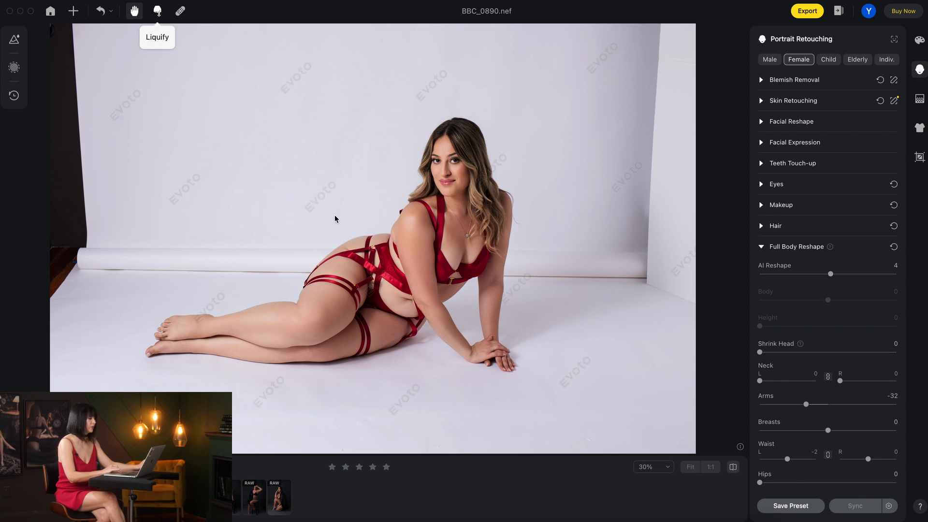
Use Liquify's Forward Warp Tool at size 16 to refine the body contour around the waist strap.
key(bracketleft)
key(bracketleft)
key(bracketleft)
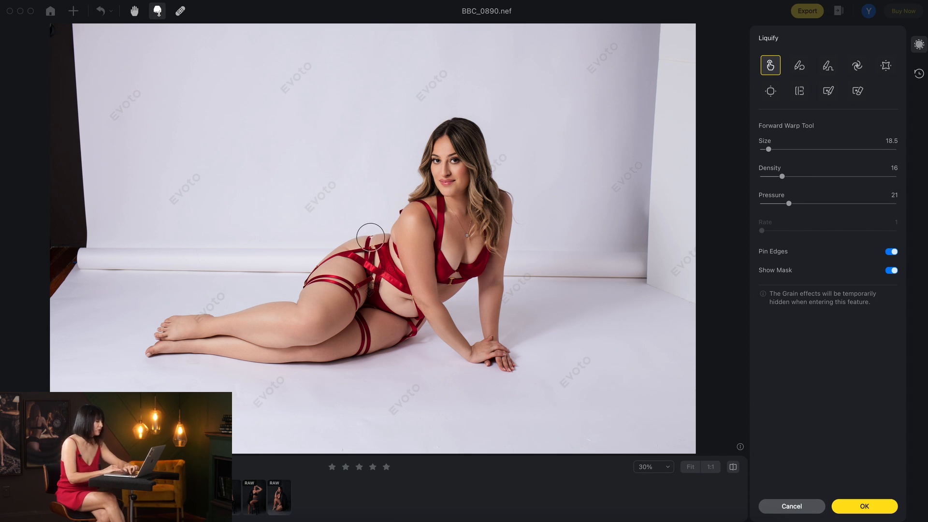
key(bracketleft)
key(bracketleft)
key(bracketleft)
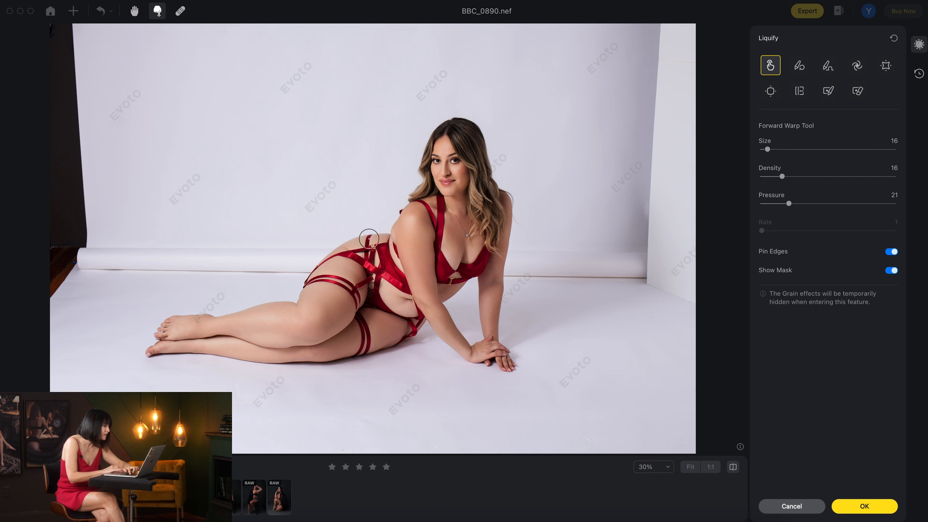
Refine the hip and midsection contours with Forward Warp brush sizes between 18 and 21, and apply the Liquify edits.
key(bracketright)
key(bracketright)
key(bracketright)
key(bracketright)
key(bracketright)
key(bracketright)
key(bracketright)
key(bracketright)
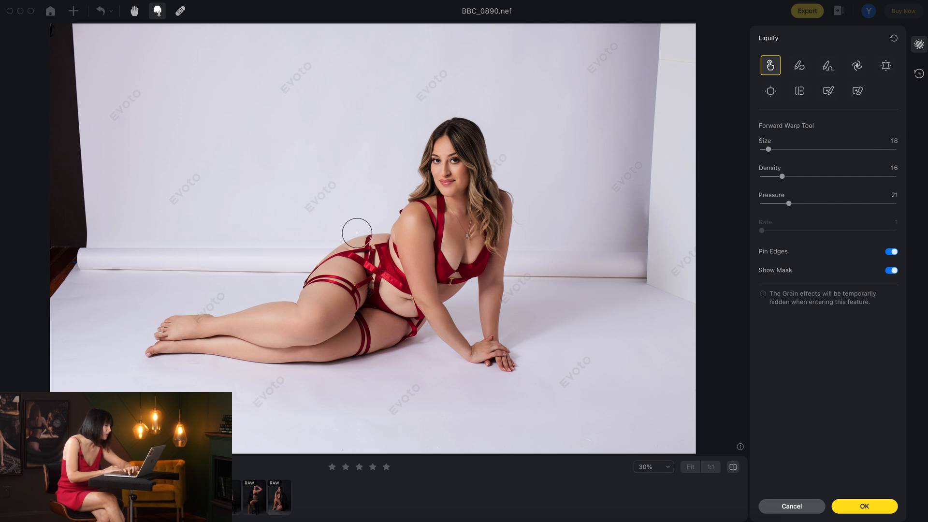
key(bracketright)
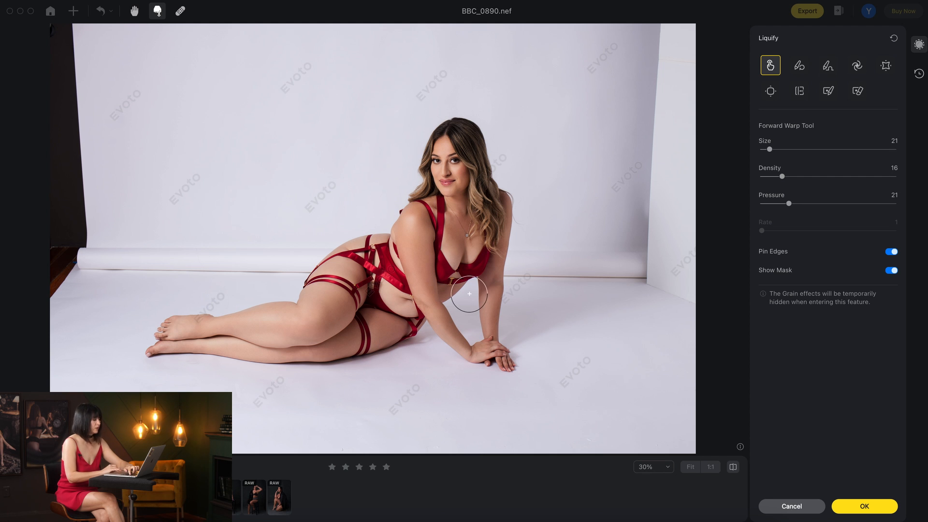
key(bracketleft)
key(bracketleft)
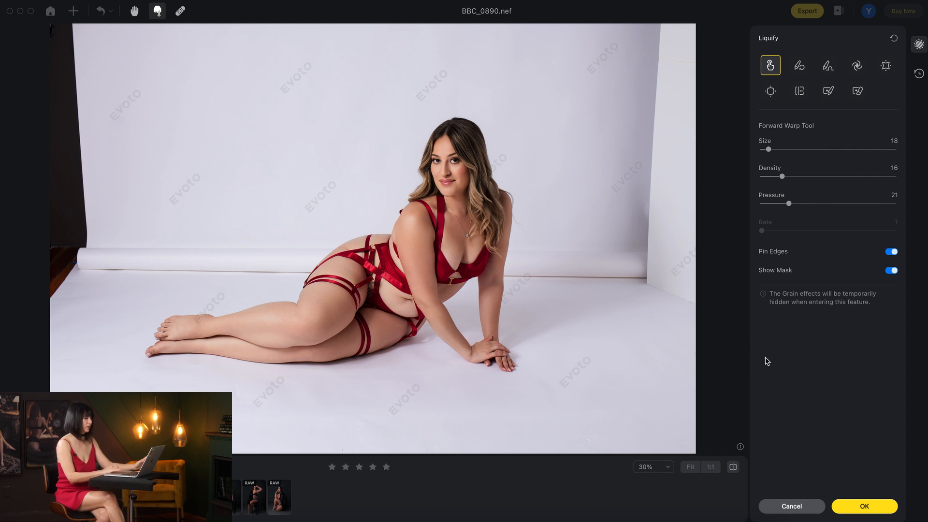
click(864, 506)
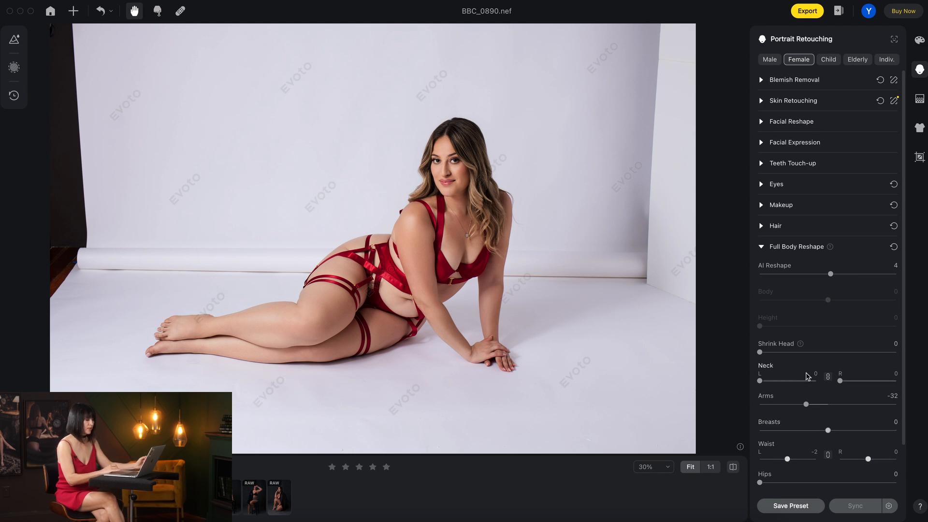
Enable Clean Solid Backdrop in the background adjustments and set its backdrop type to Solid Backdrop.
click(762, 247)
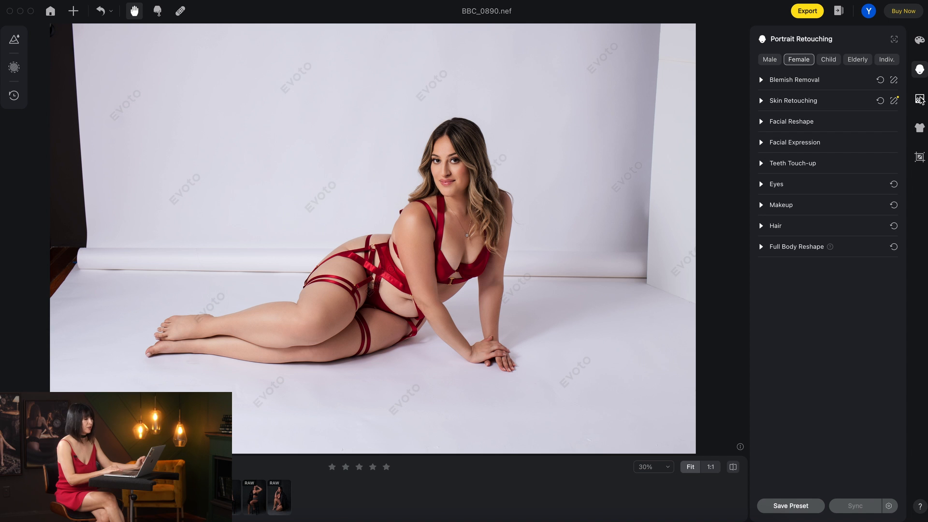
click(920, 100)
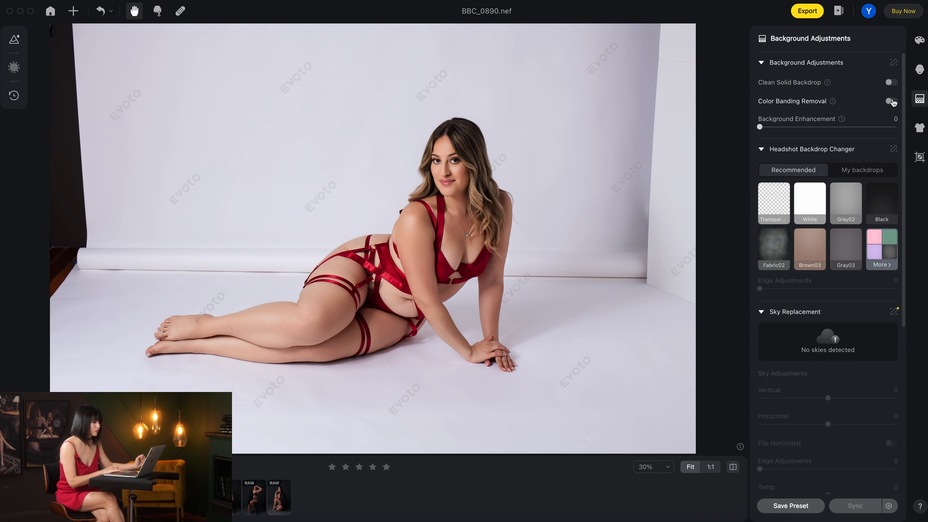
click(891, 82)
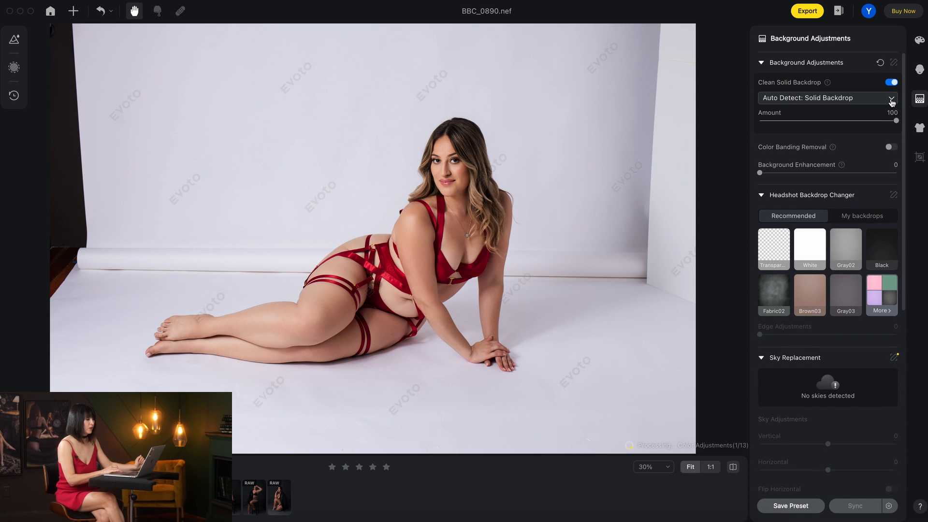
click(891, 99)
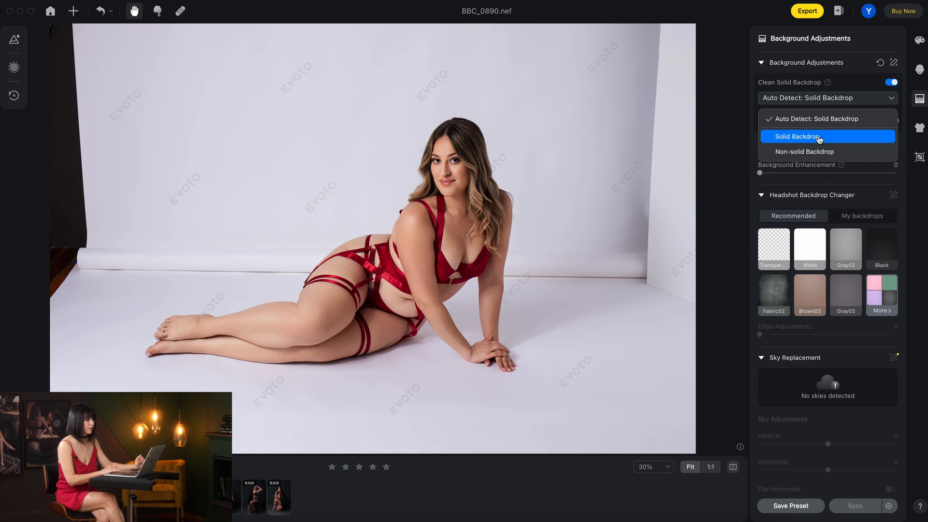
click(819, 138)
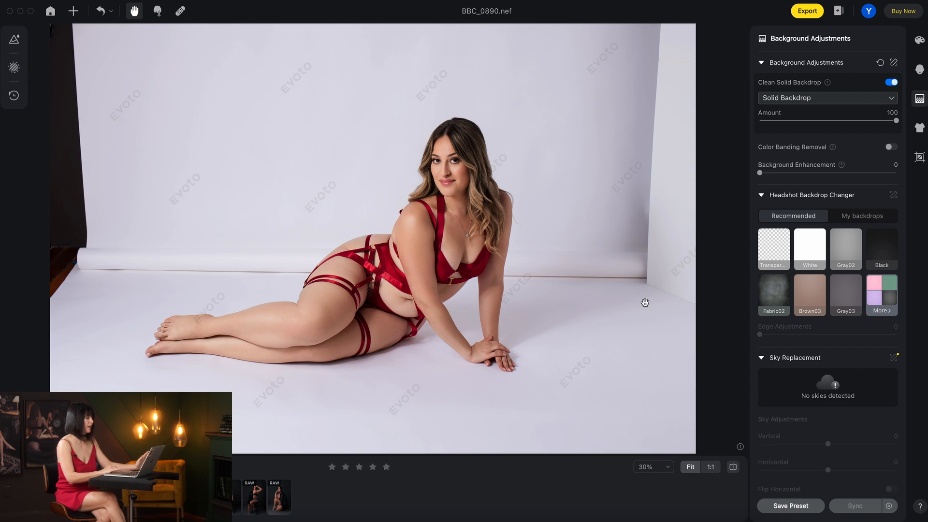
Compare the edited photo with the original several times and open the clothes and accessories touch-up options.
click(733, 467)
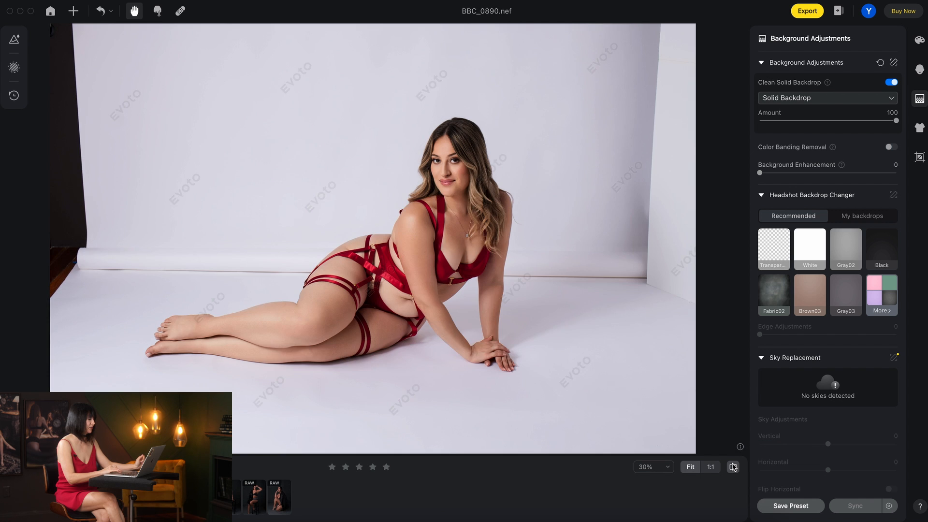
click(733, 466)
click(733, 467)
click(733, 466)
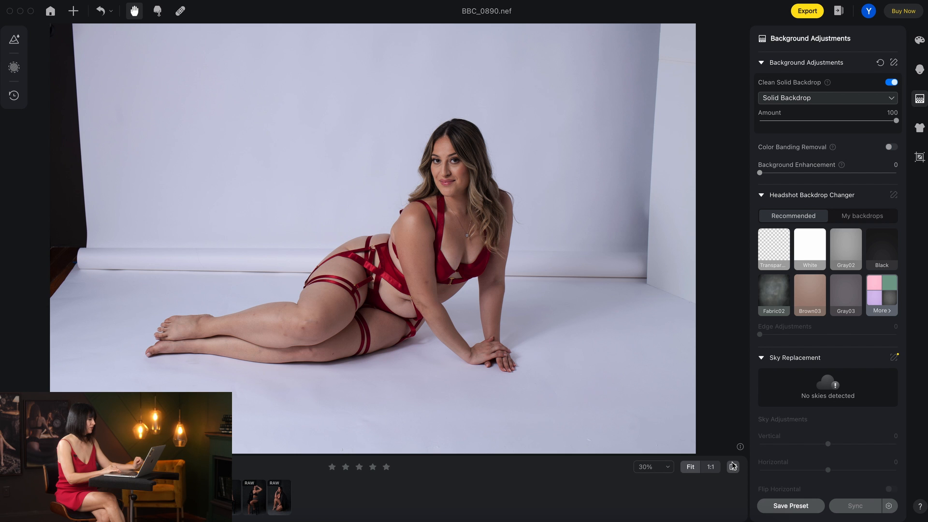
click(733, 466)
click(733, 465)
click(733, 465)
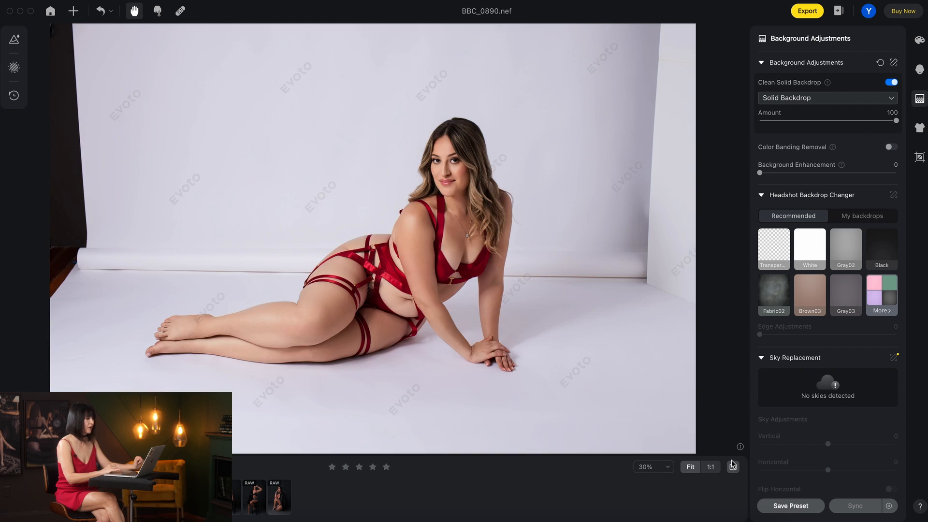
click(919, 128)
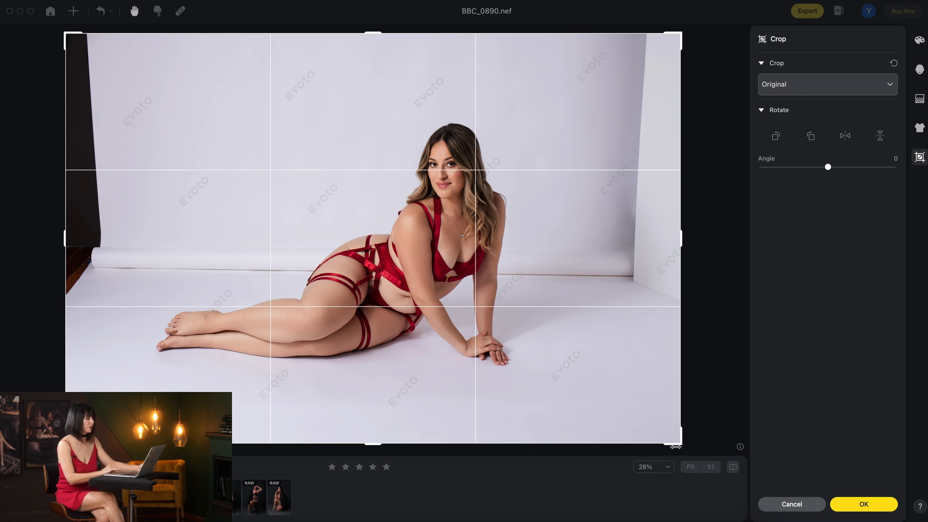
Crop the photo tighter around the reclining model at the original aspect ratio, cutting off the dark backdrop edge.
drag(679, 445, 628, 408)
drag(65, 34, 101, 57)
drag(101, 407, 110, 402)
key(Return)
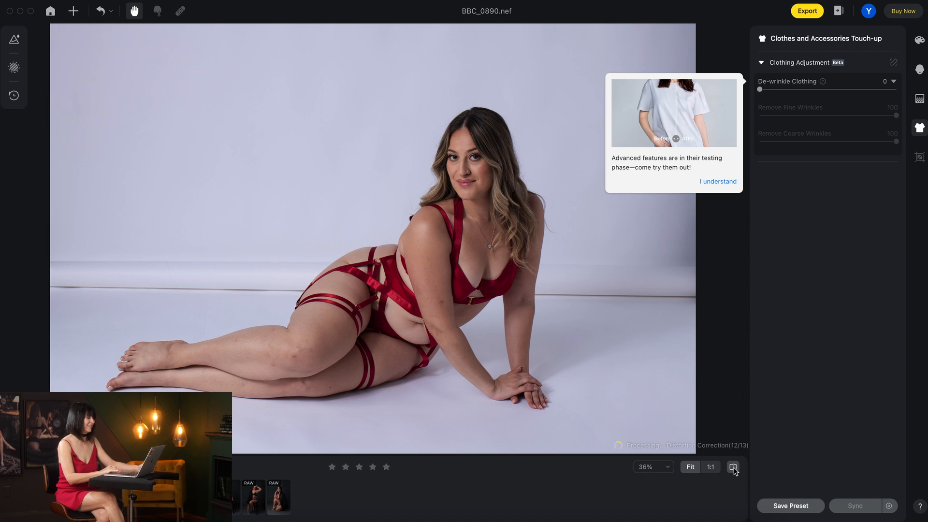
Compare the cropped, retouched portrait with the unedited photo and look at the option for saving a preset.
click(734, 468)
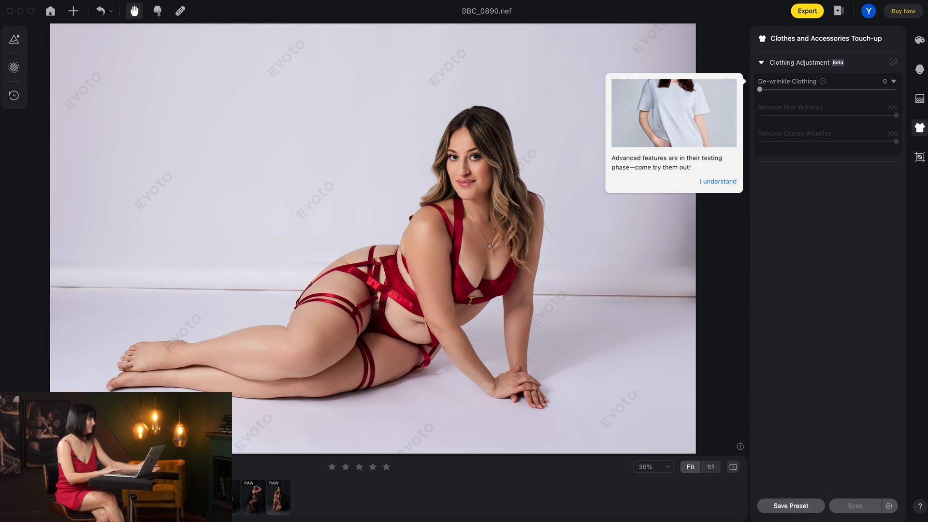
click(794, 506)
click(613, 383)
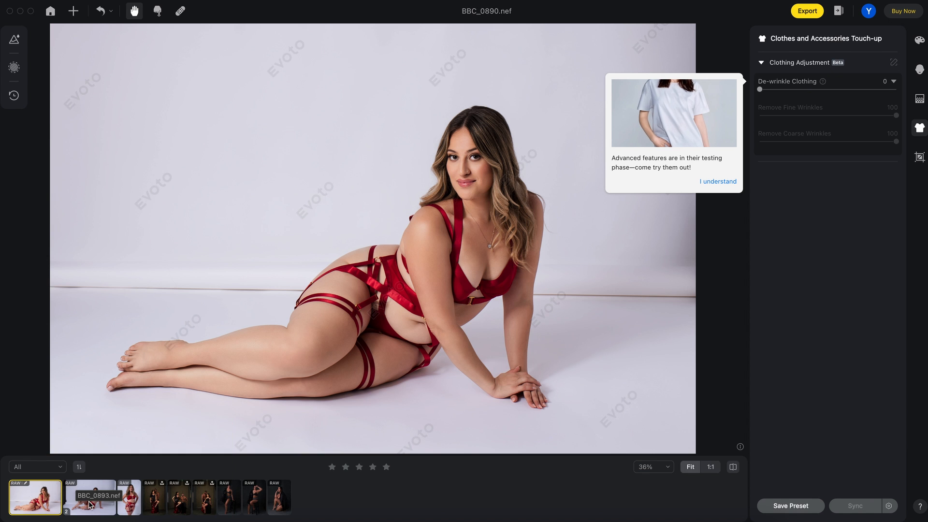
Sync the edits from BBC_0890.nef to BBC_0893.nef and the neighbouring standing portrait in red lingerie.
click(90, 504)
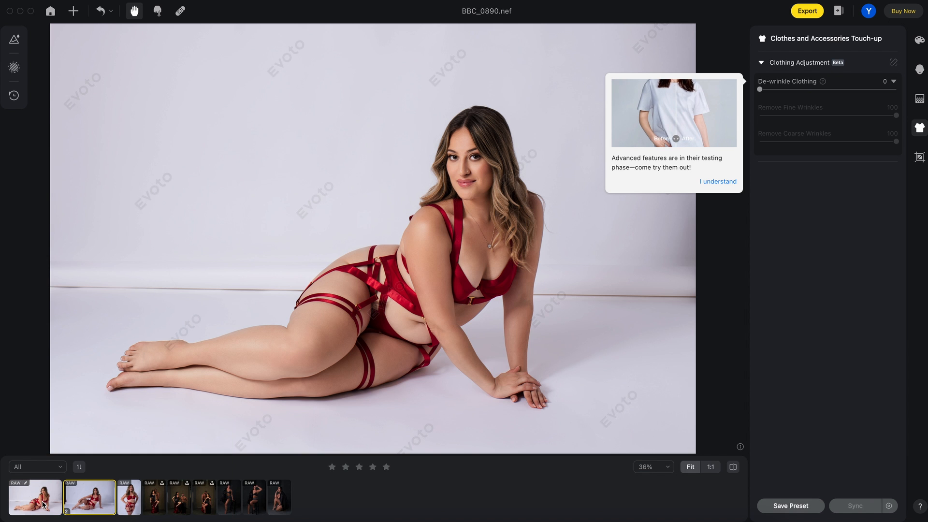
click(35, 497)
super+click(90, 498)
super+click(129, 498)
click(855, 507)
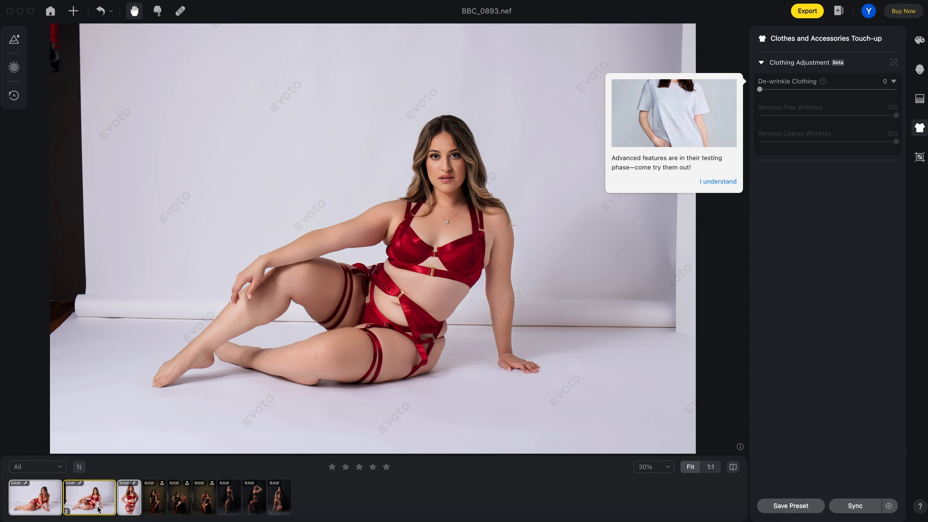
Crop BBC_0893.nef tighter around the reclining model at a fixed ratio, cutting off the dark backdrop edge and keeping the floor line level.
click(920, 157)
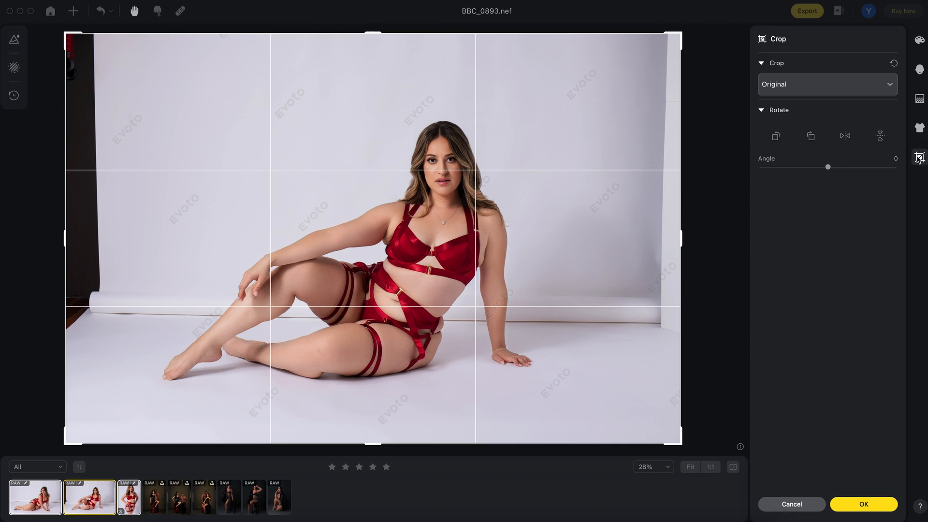
drag(65, 239, 102, 239)
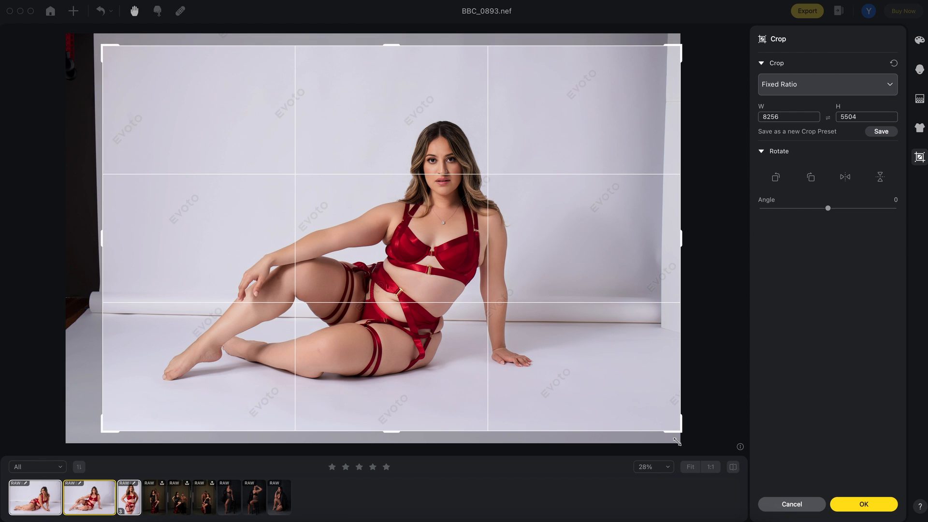
drag(680, 430, 656, 414)
drag(706, 139, 673, 85)
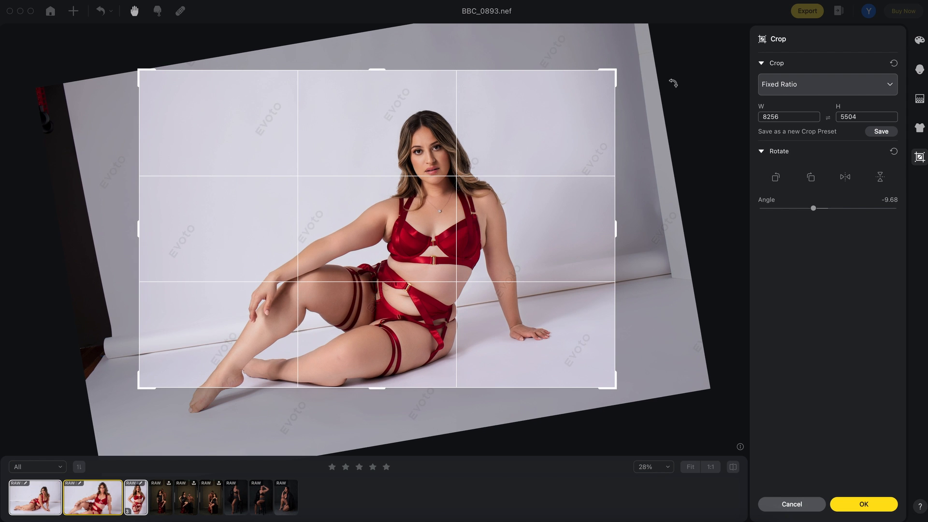
drag(658, 135, 653, 172)
key(Return)
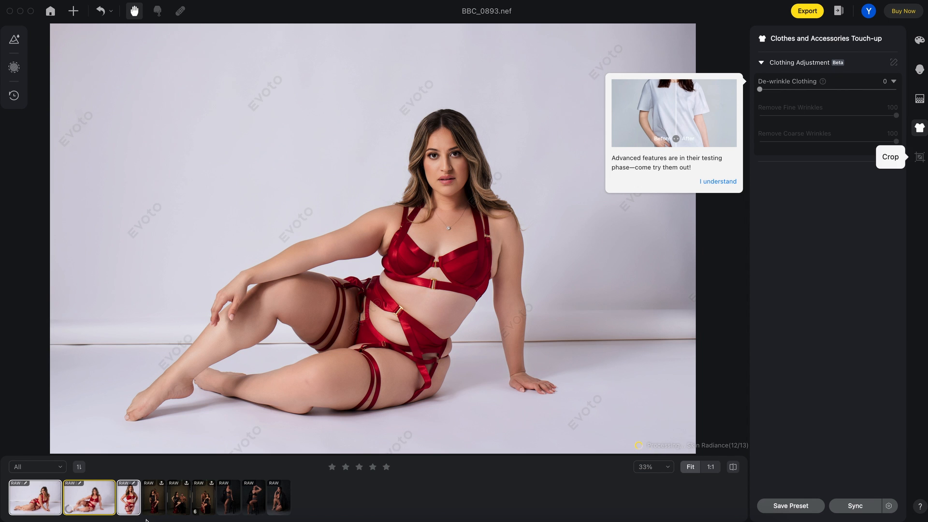
Open the couple portrait BBC_9511.nef after checking BBC_0921.nef, and set its full-image white balance temperature to 4307.
click(134, 505)
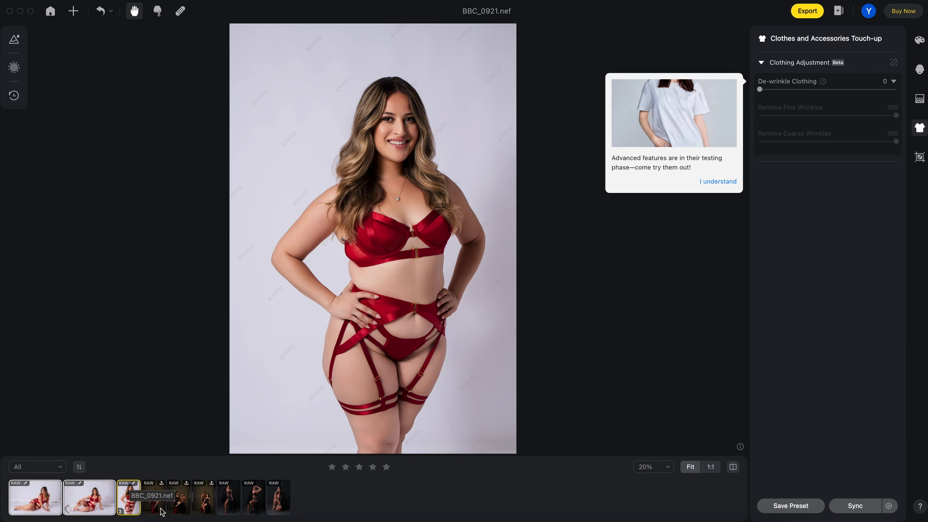
click(154, 503)
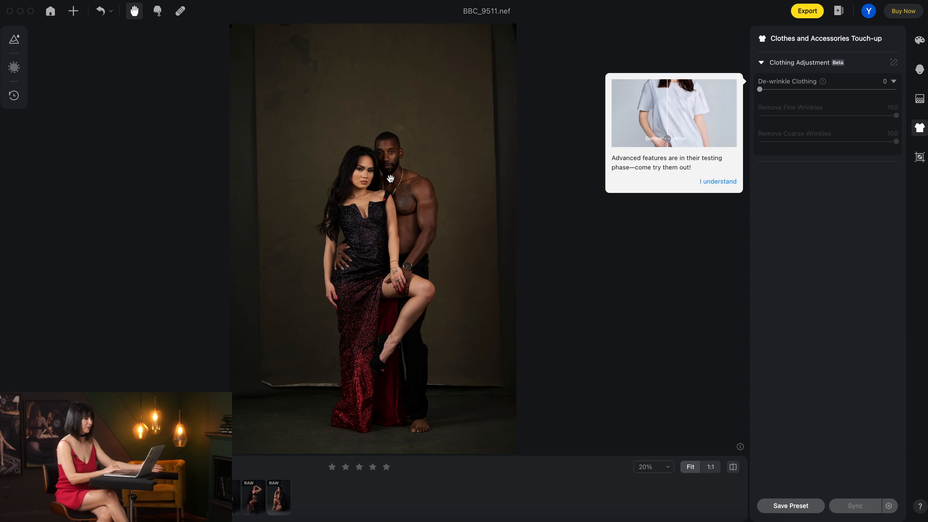
click(920, 41)
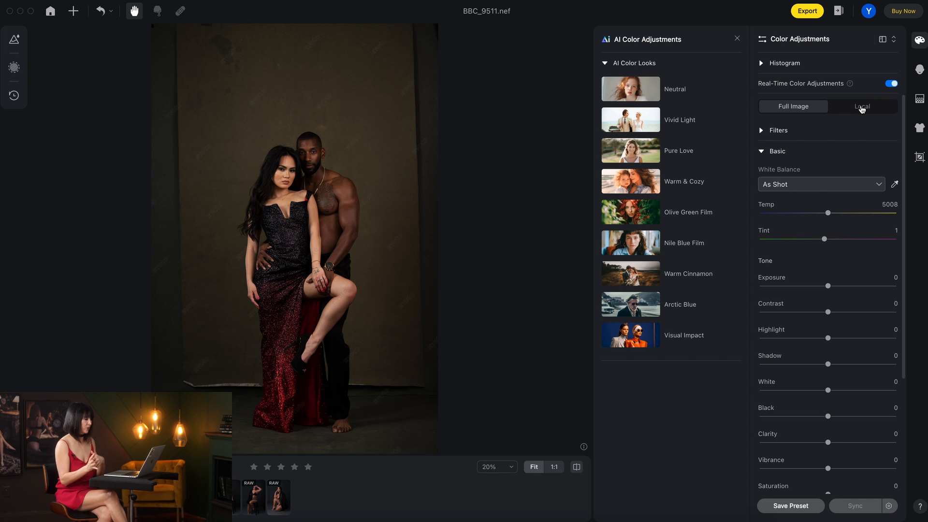
click(862, 107)
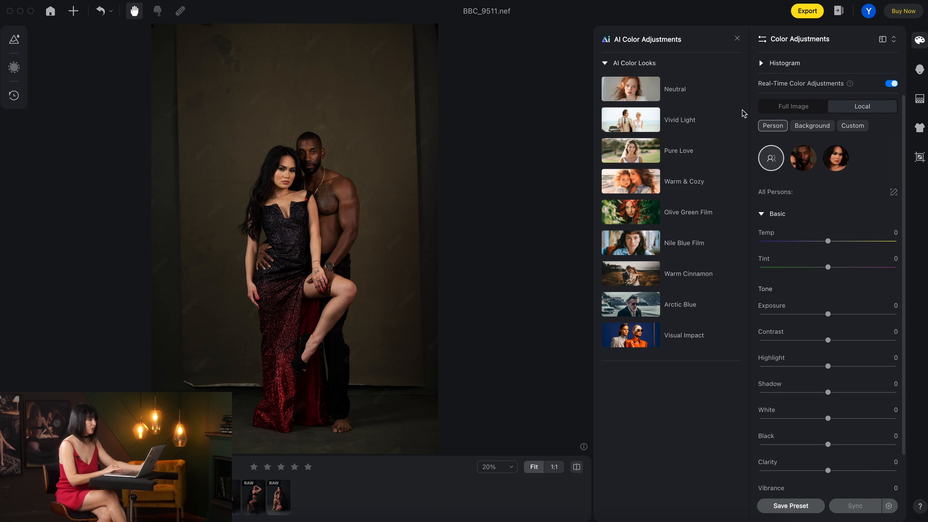
click(795, 107)
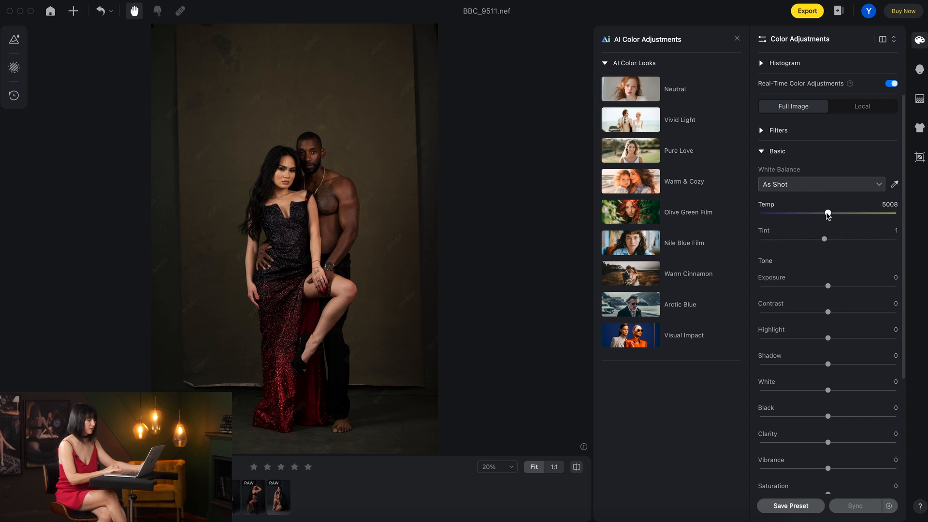
drag(828, 213, 820, 216)
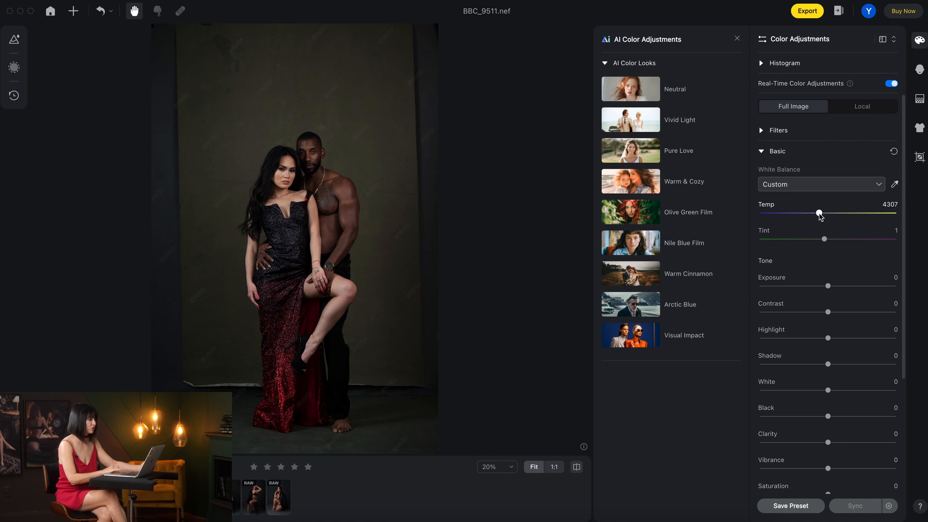
Straighten the couple portrait by 0.9 degrees and crop it slightly tighter at the fixed 5504 by 8256 ratio.
click(919, 157)
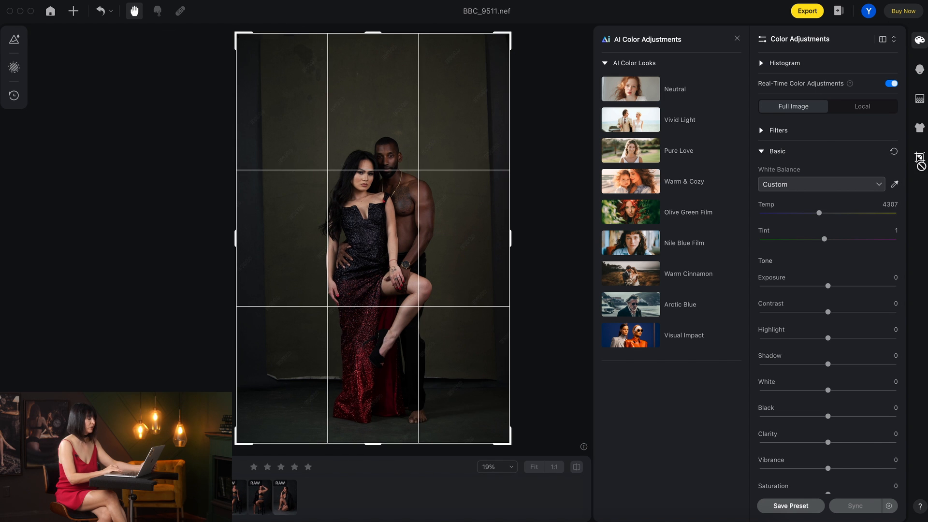
drag(580, 209, 582, 213)
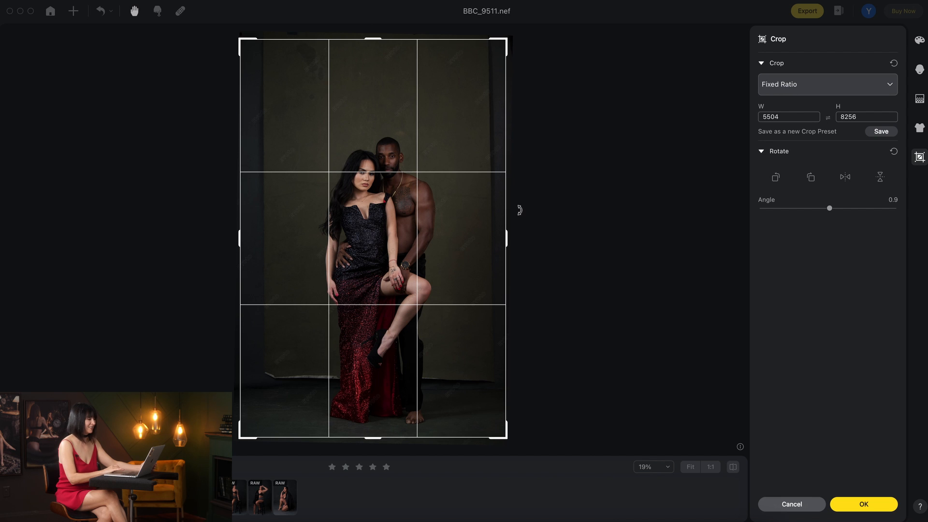
drag(240, 41, 249, 52)
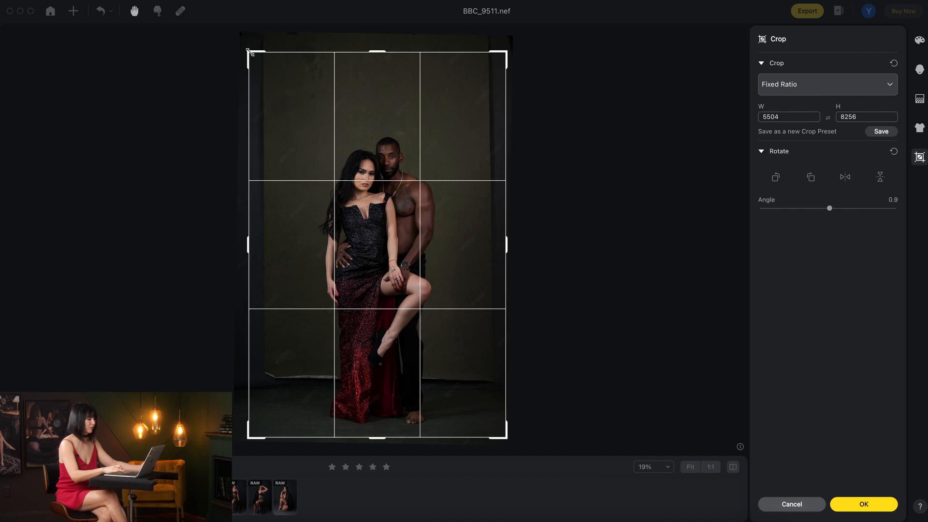
key(Return)
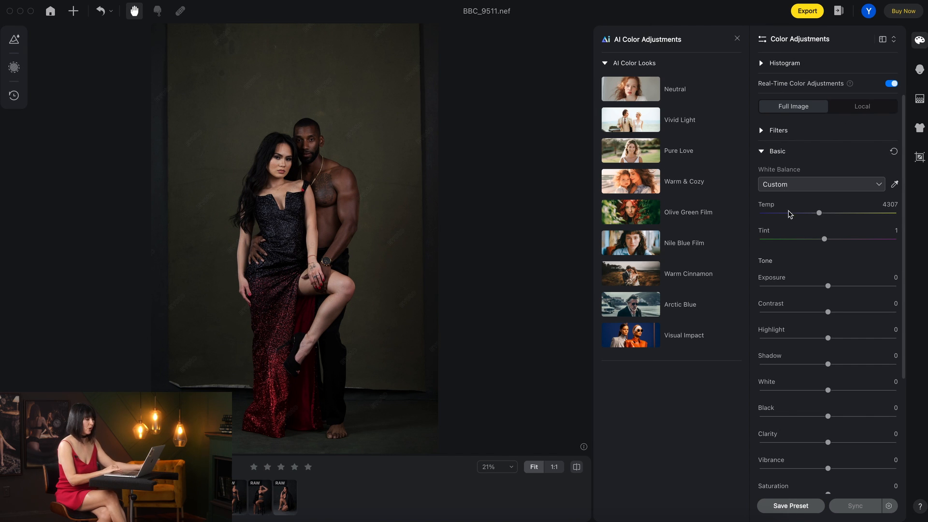
Adjust only the background of the couple portrait, setting its local Exposure to -0.4 and Temp to -3.
click(863, 106)
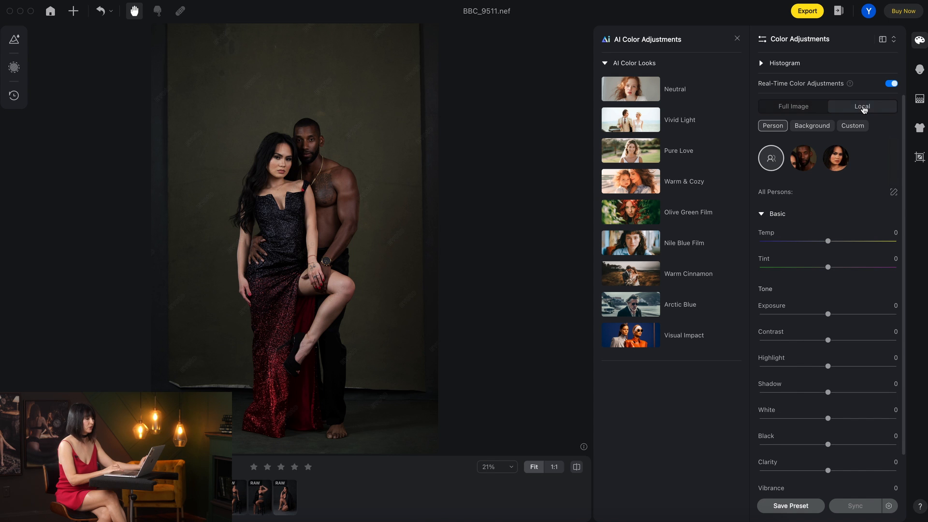
click(816, 126)
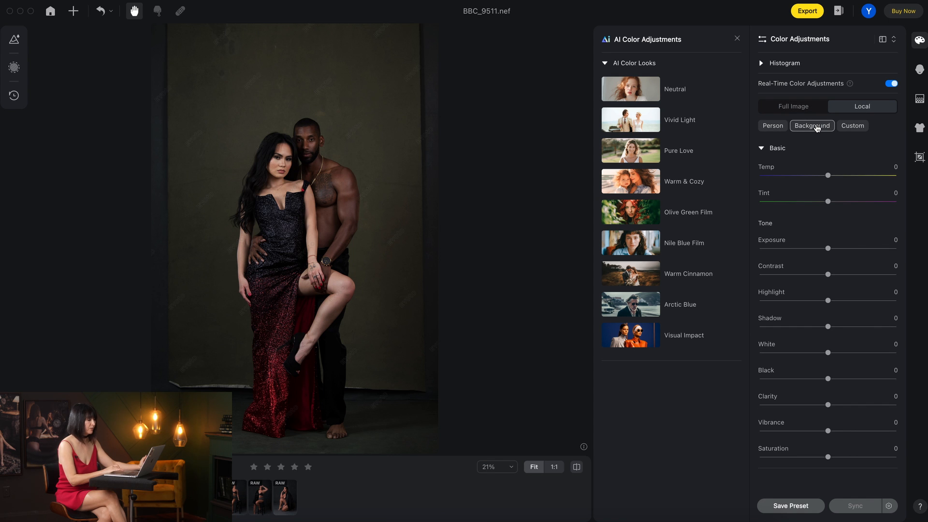
drag(829, 250, 822, 249)
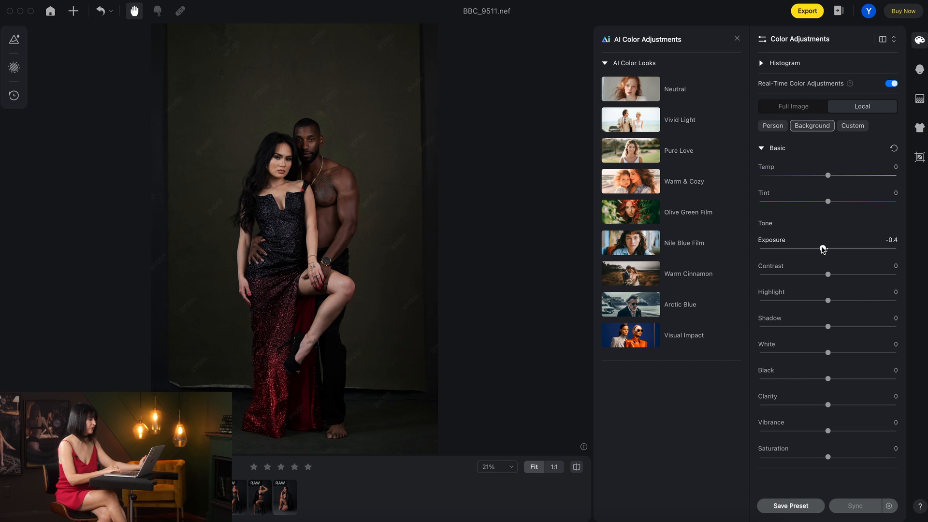
drag(822, 250, 823, 249)
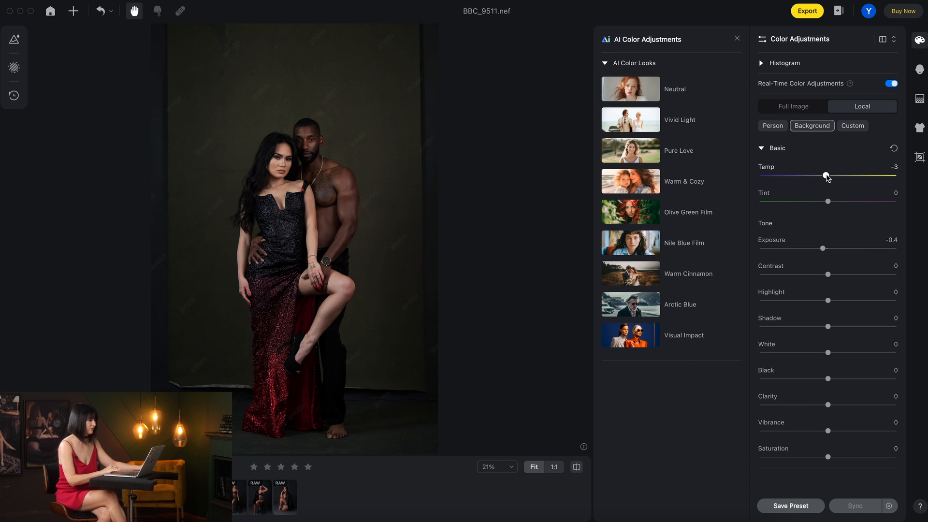
Brighten only the man in the couple portrait by setting the local Exposure for his entire person to 0.35.
click(776, 126)
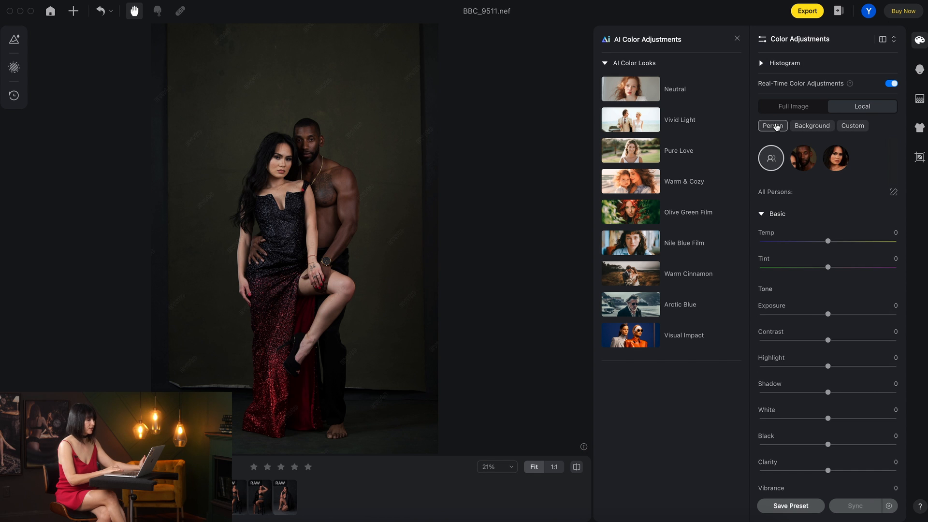
click(804, 159)
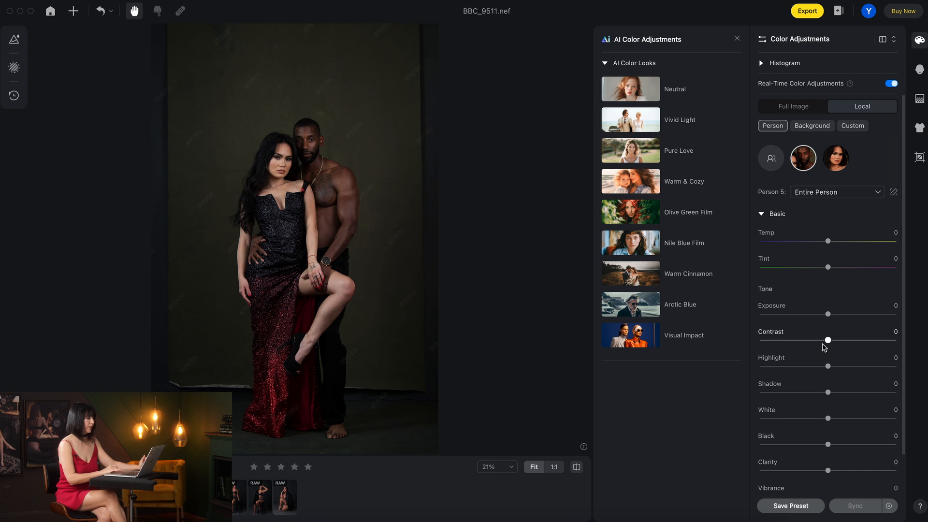
drag(828, 315, 836, 317)
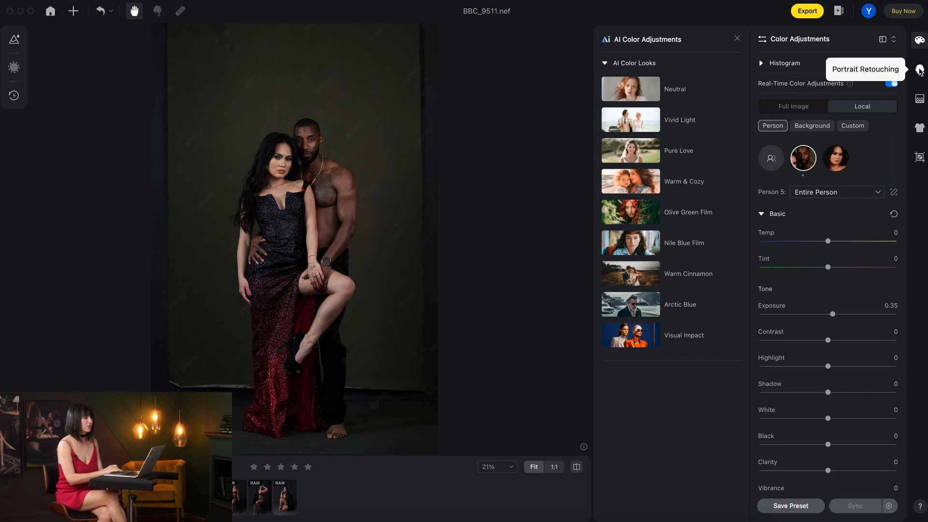
Retouch the woman individually, setting her Freckle & Acne blemish removal to 99.
click(919, 70)
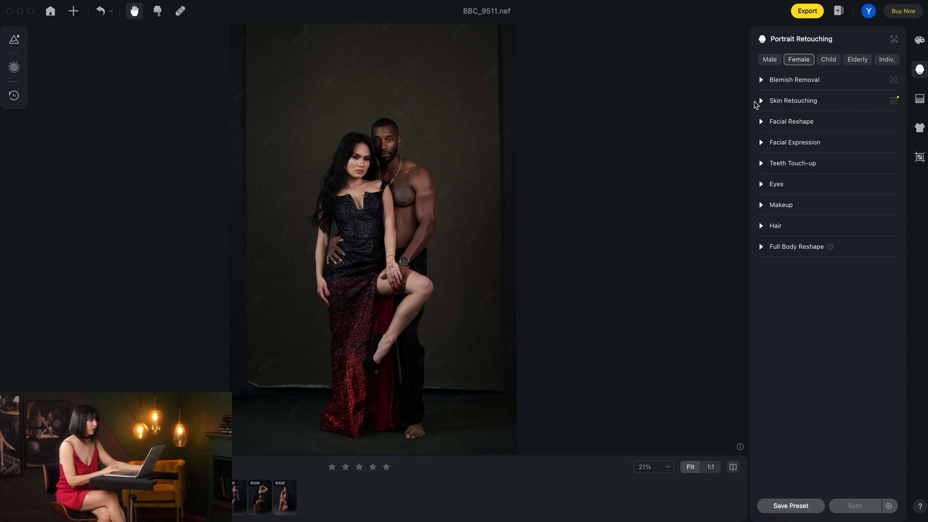
click(761, 80)
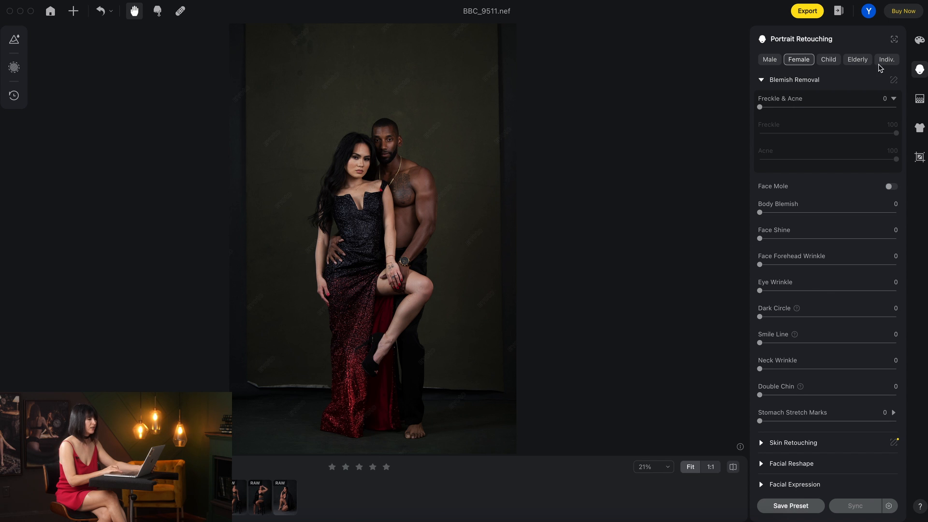
click(884, 61)
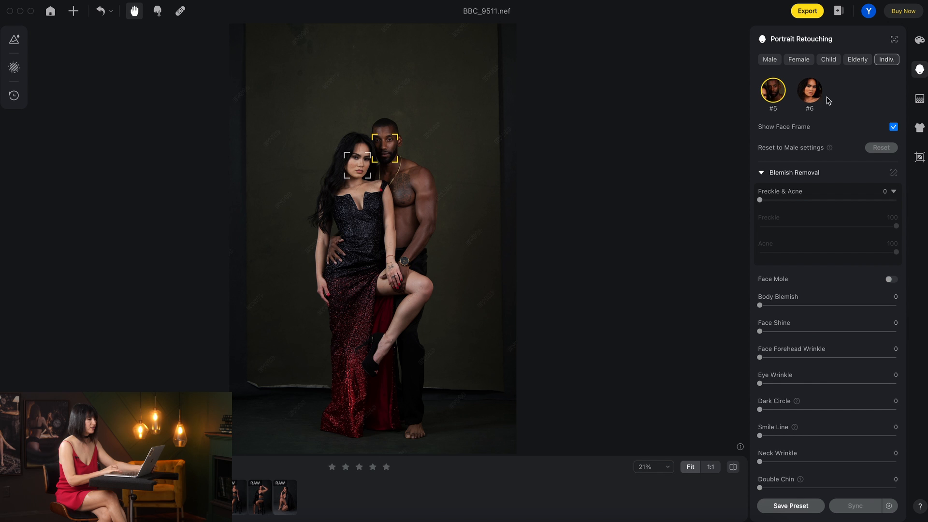
click(812, 96)
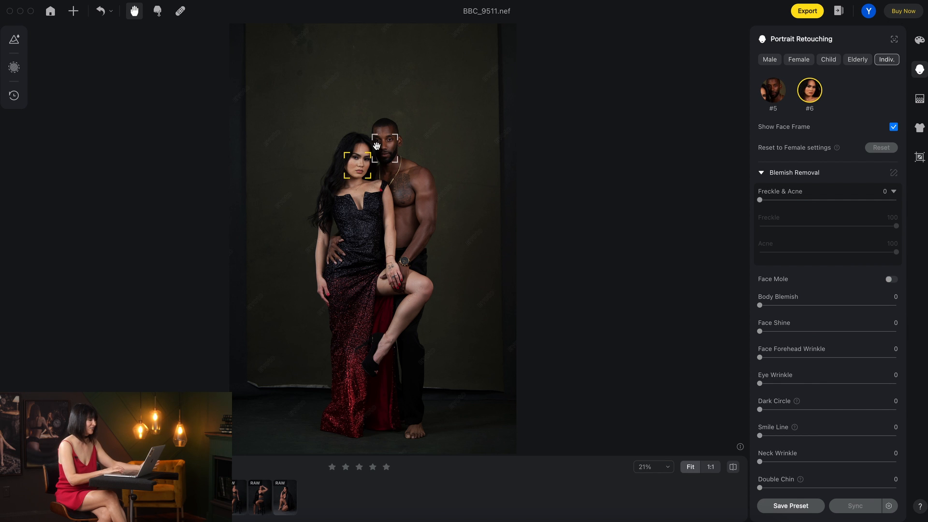
scroll(376, 146, up, 10)
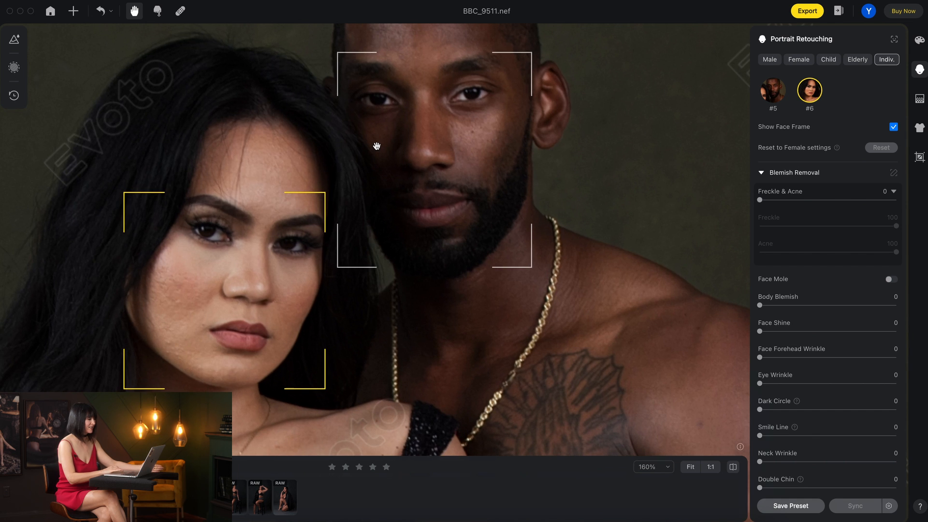
scroll(374, 147, down, 4)
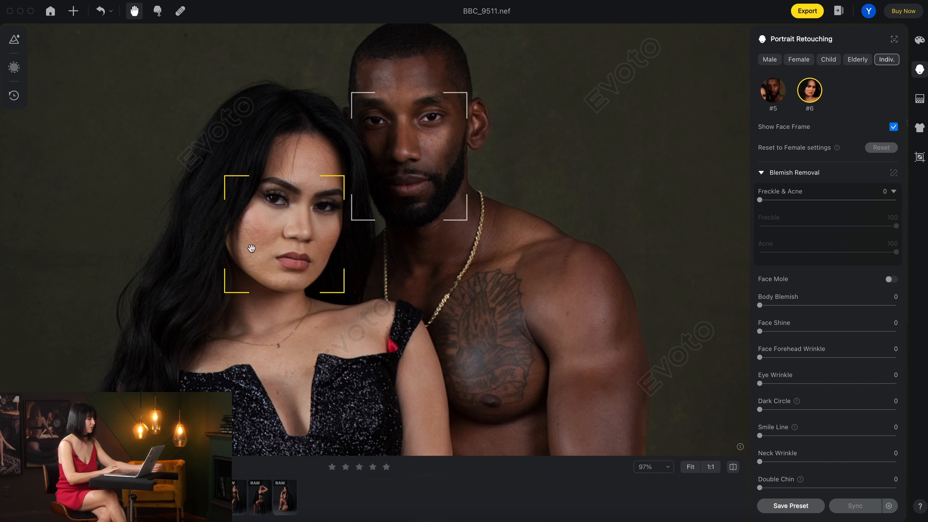
click(762, 200)
drag(765, 202, 894, 198)
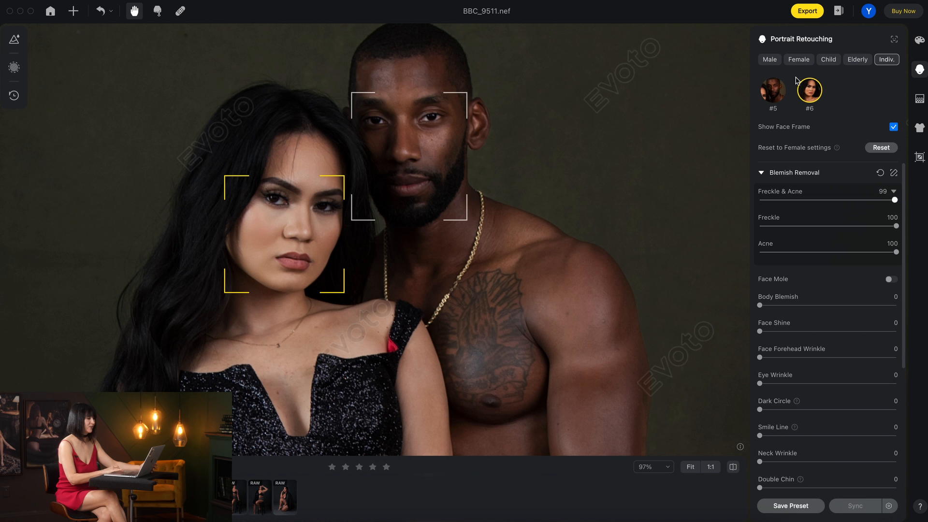
Retouch the man individually, setting his Freckle & Acne removal to 40 and Dark Circle to 60.
click(775, 93)
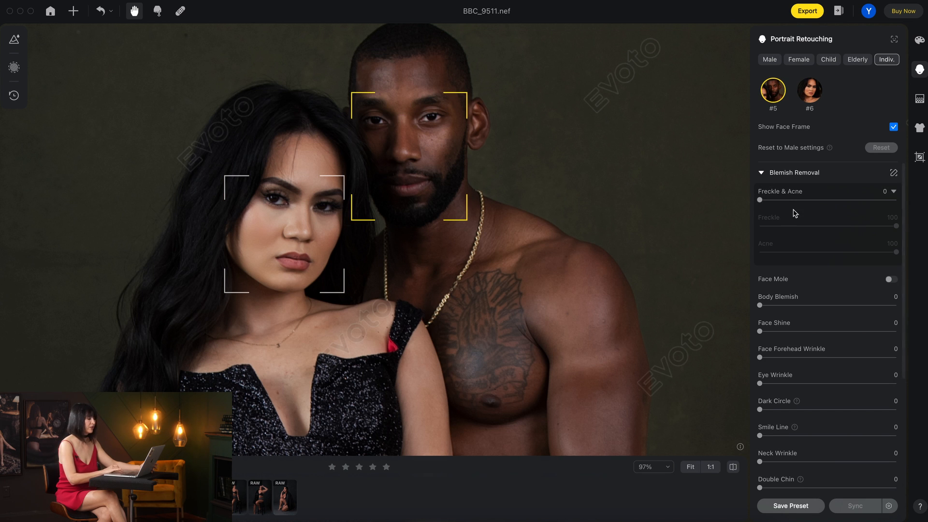
drag(759, 200, 808, 203)
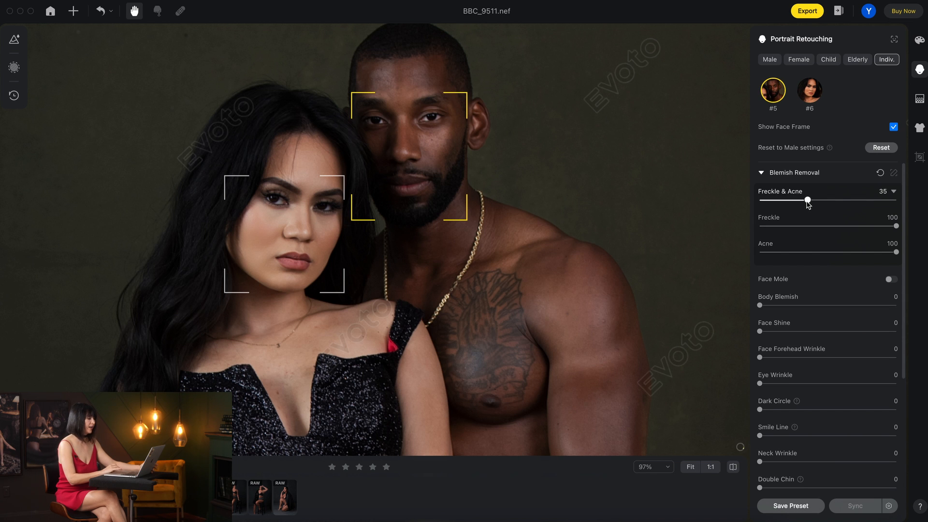
click(811, 201)
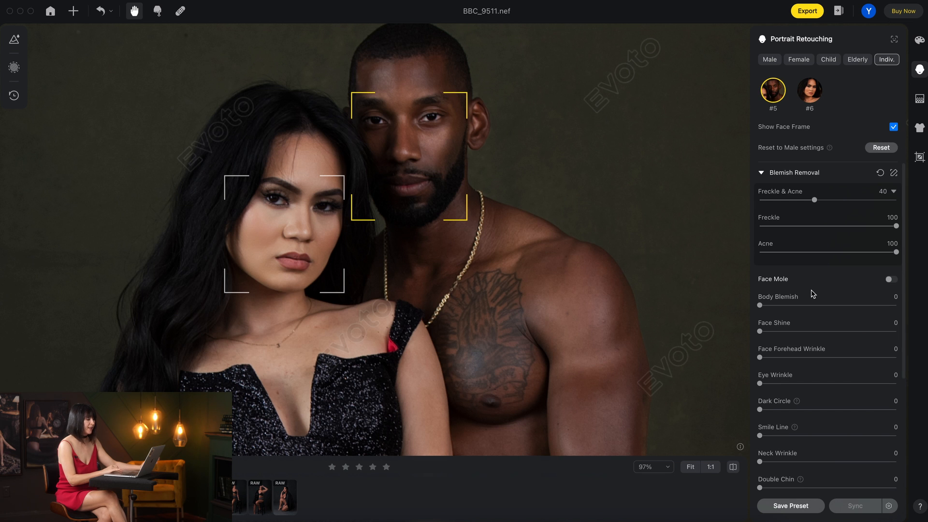
scroll(762, 333, down, 5)
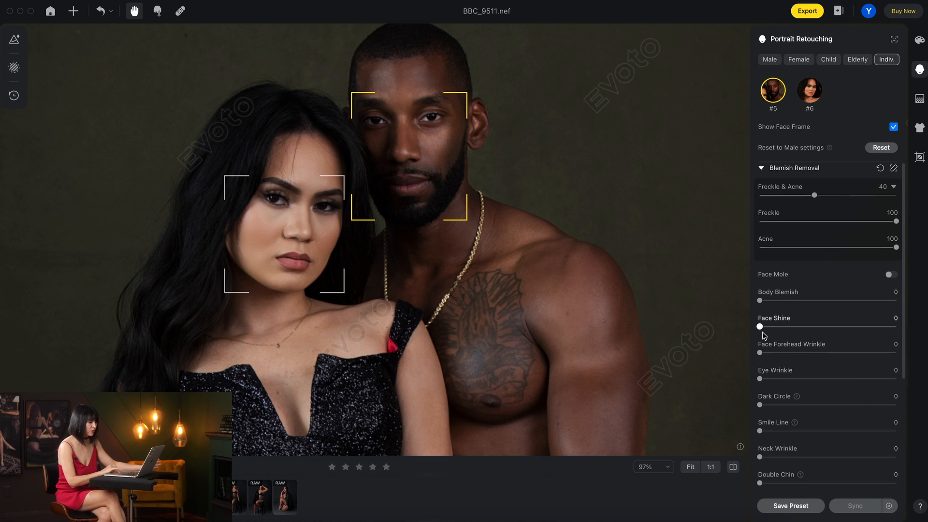
scroll(762, 333, down, 1)
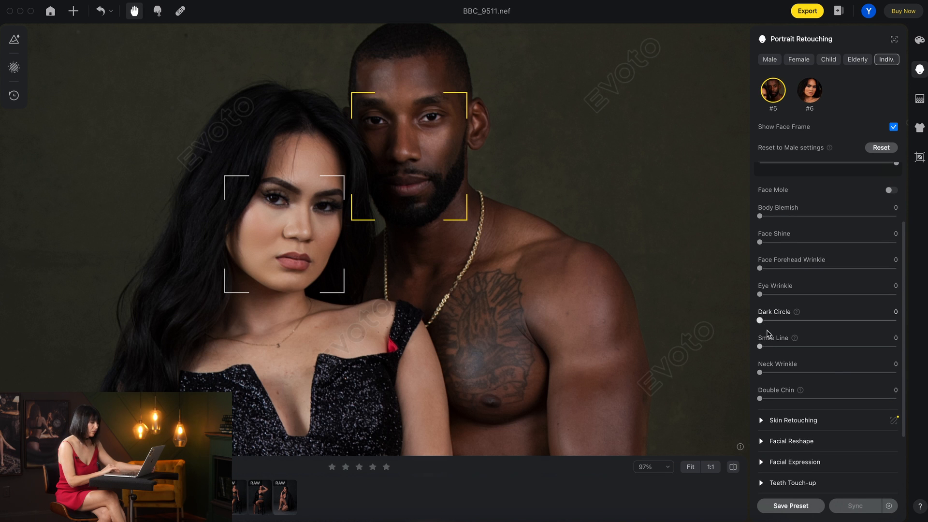
scroll(769, 341, down, 1)
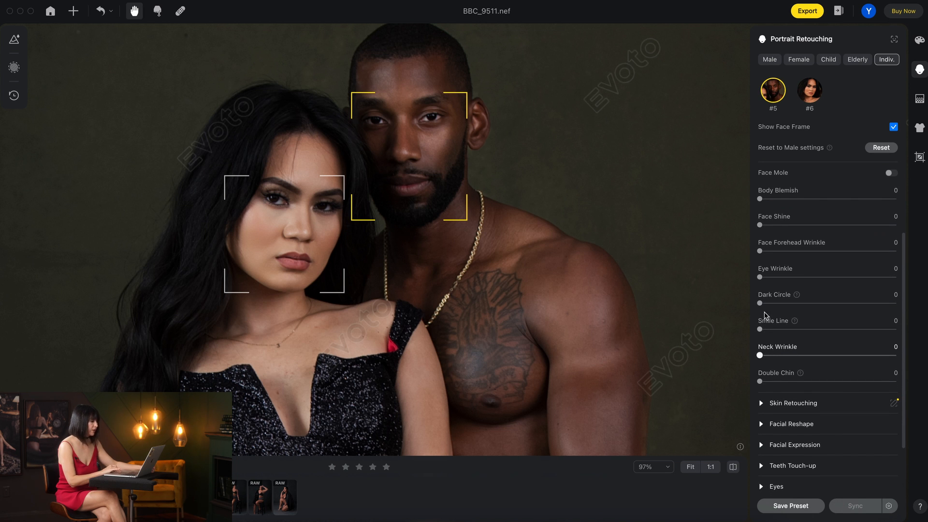
drag(760, 304, 842, 303)
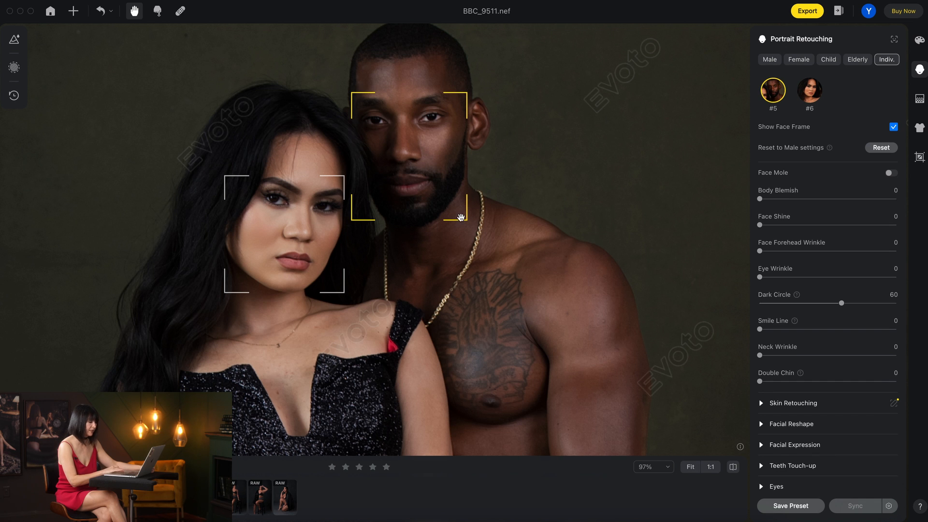
Even out the man's face by setting his Smooth Face Skin (Dodge & Burn) to 29.
scroll(764, 367, down, 3)
click(762, 337)
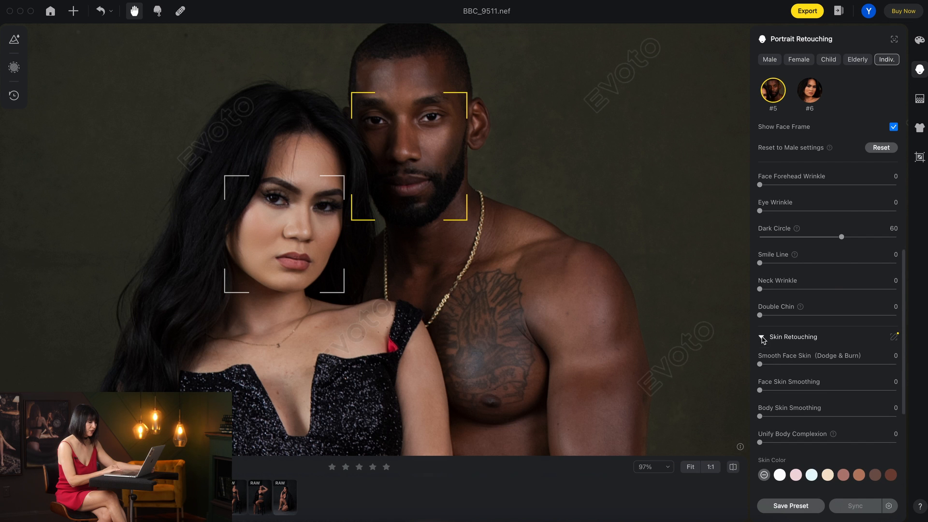
scroll(760, 177, down, 4)
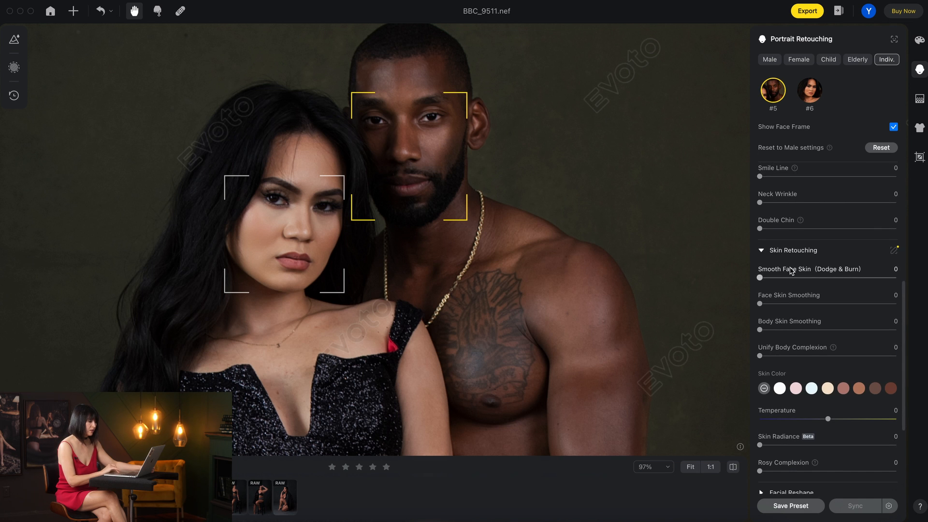
scroll(764, 179, down, 1)
scroll(775, 186, up, 1)
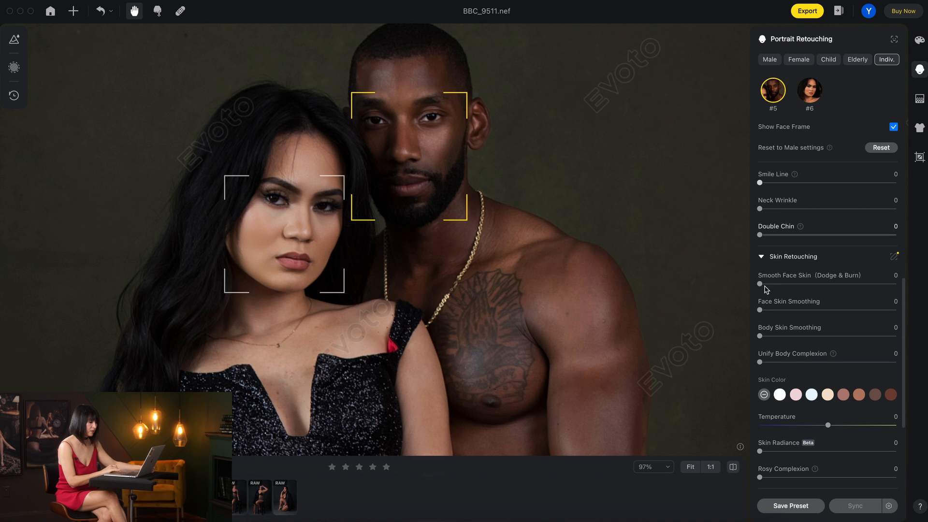
drag(760, 284, 799, 290)
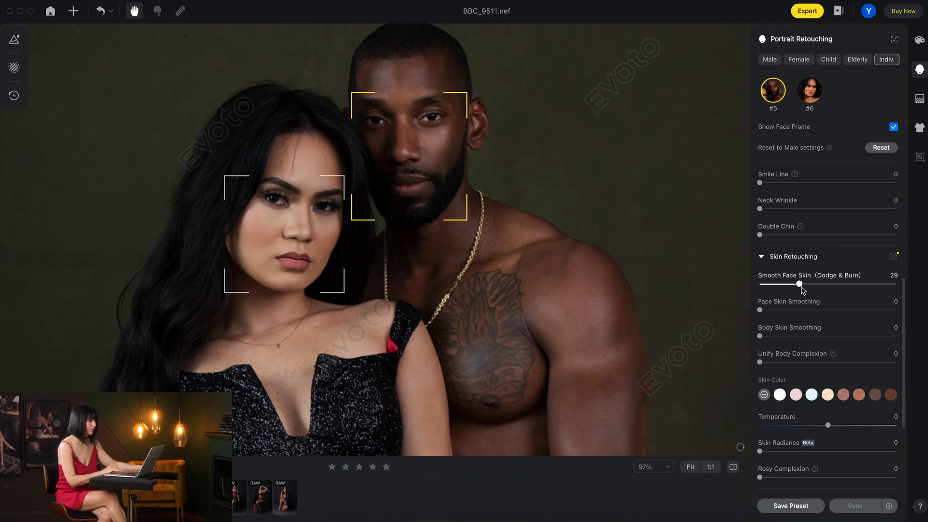
Smooth the woman's skin with Smooth Face Skin (Dodge & Burn) at 27, Face Skin Smoothing at 30 and Body Skin Smoothing at 99.
click(813, 94)
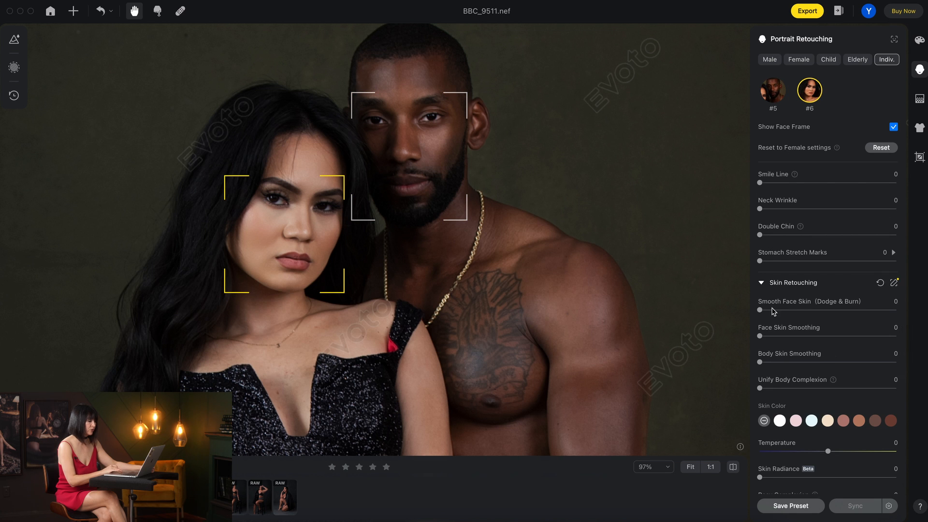
drag(760, 310, 797, 310)
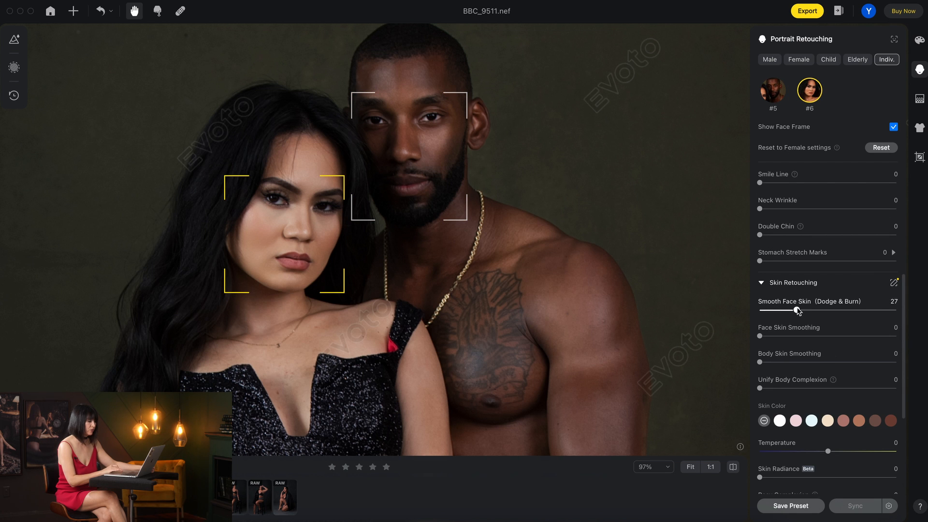
drag(760, 337, 800, 339)
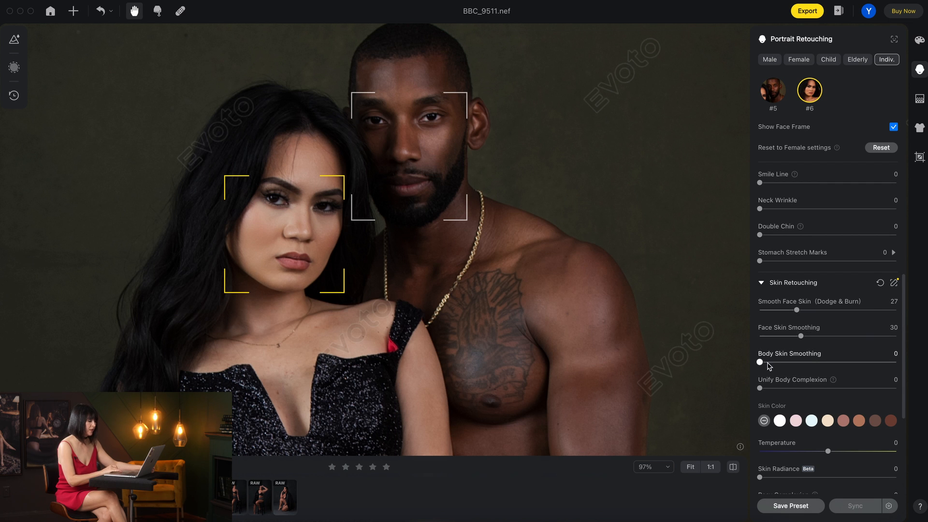
scroll(532, 256, down, 5)
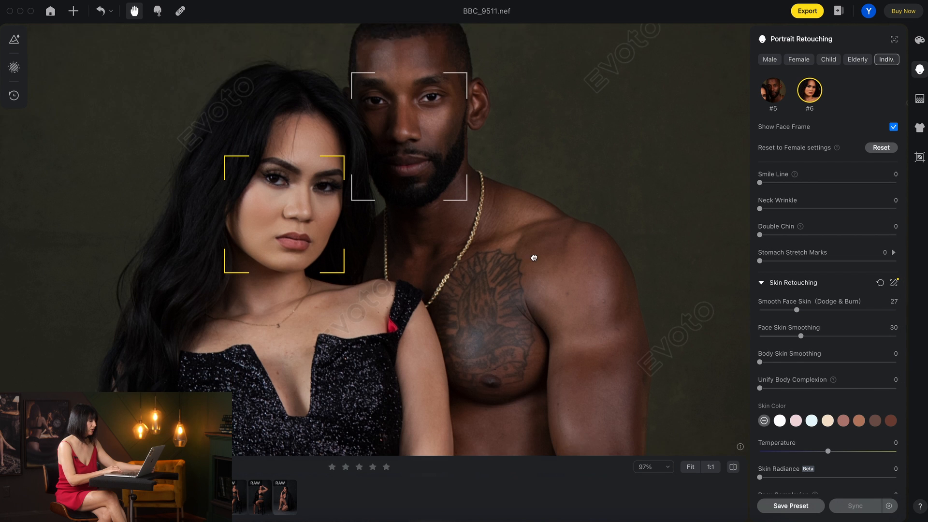
drag(759, 362, 895, 375)
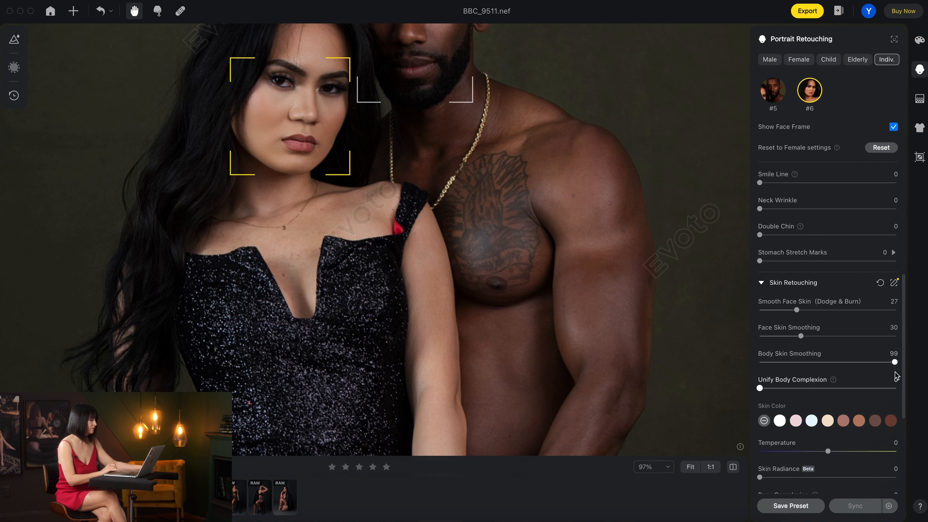
Clean up the woman's body skin by setting her Body Blemish removal to 92.
scroll(291, 258, up, 2)
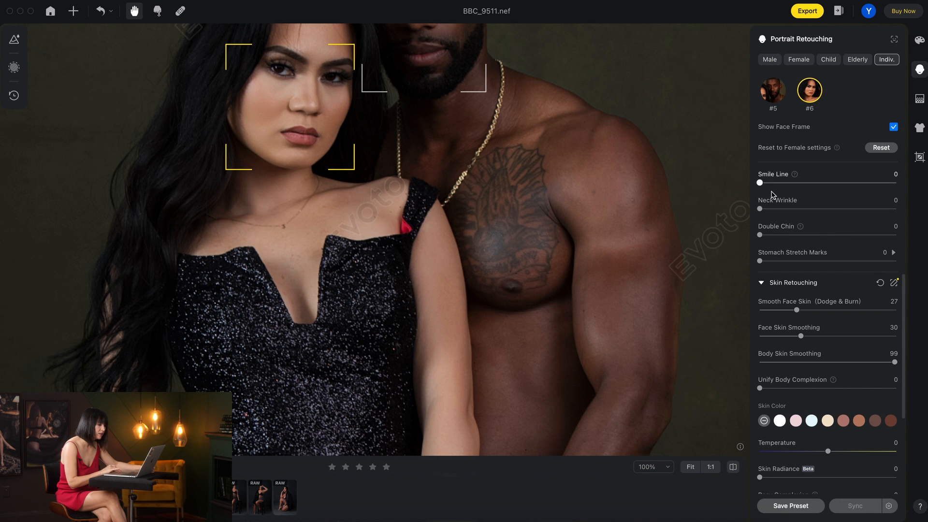
scroll(773, 194, up, 1)
scroll(773, 194, up, 10)
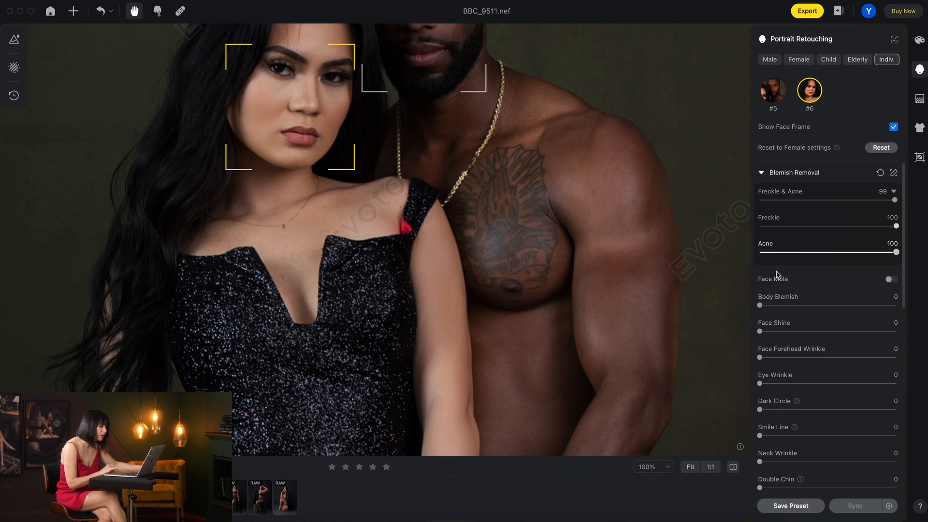
drag(760, 306, 885, 312)
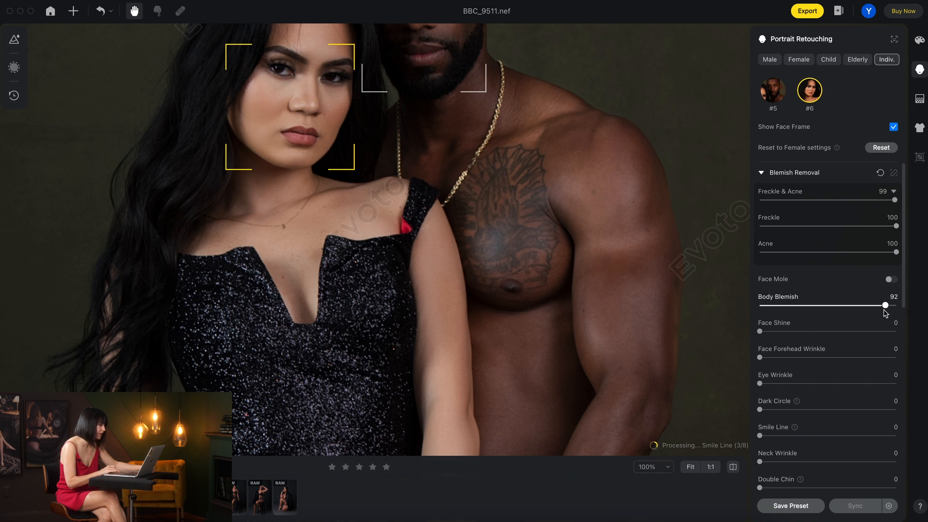
Inspect the woman's retouched skin on her legs, hands, arms and chest up close, and view the whole portrait.
drag(388, 370, 458, 113)
drag(393, 291, 289, 107)
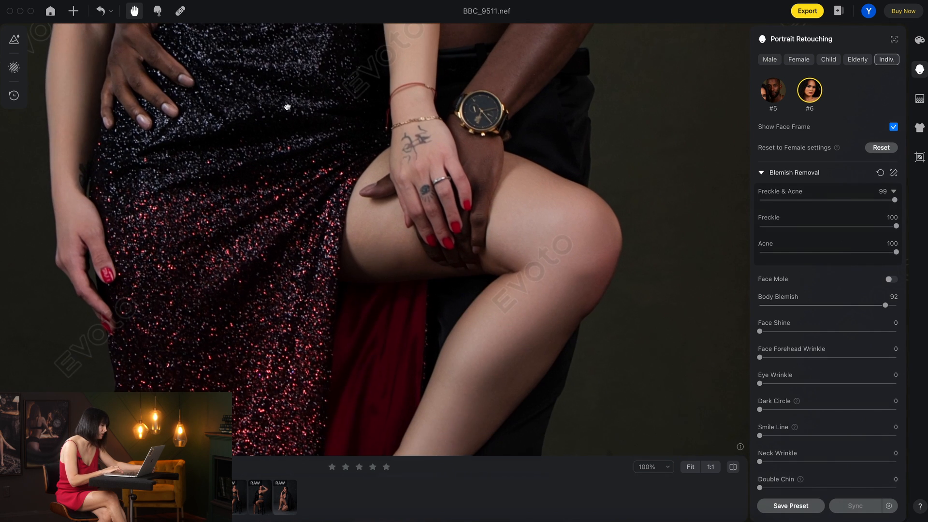
drag(335, 288, 387, 400)
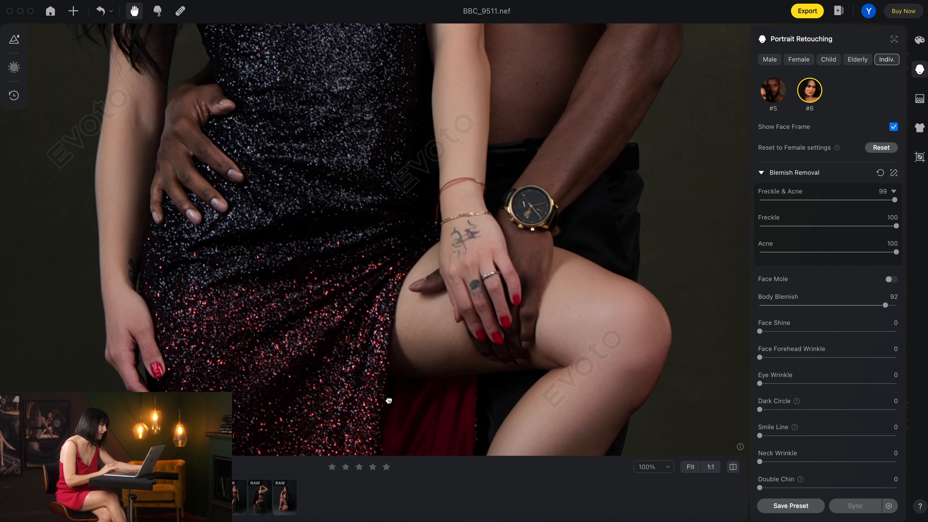
drag(354, 193, 357, 484)
drag(355, 271, 424, 318)
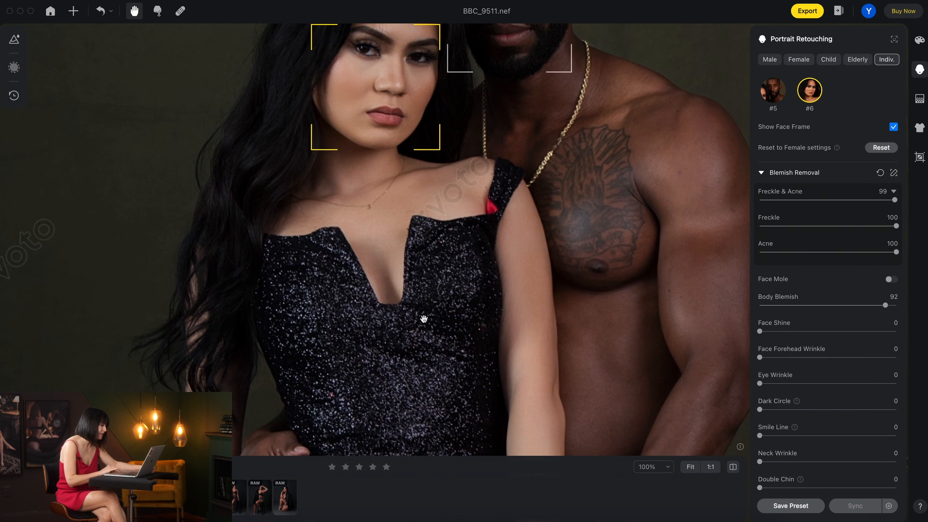
scroll(410, 232, up, 3)
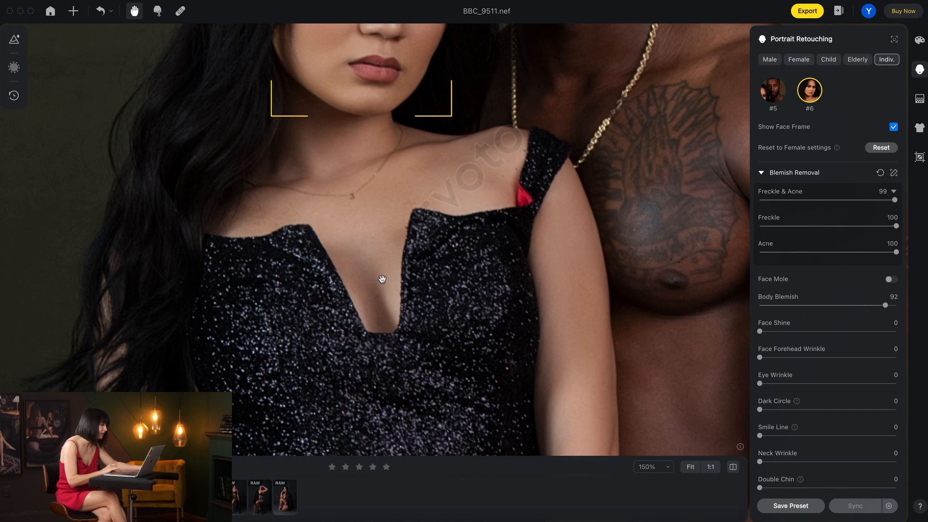
scroll(464, 219, down, 5)
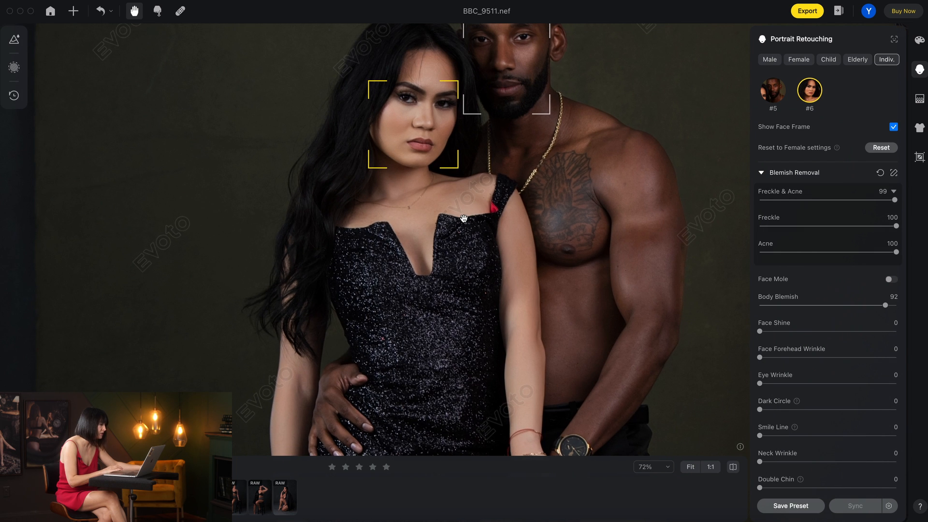
scroll(463, 219, down, 5)
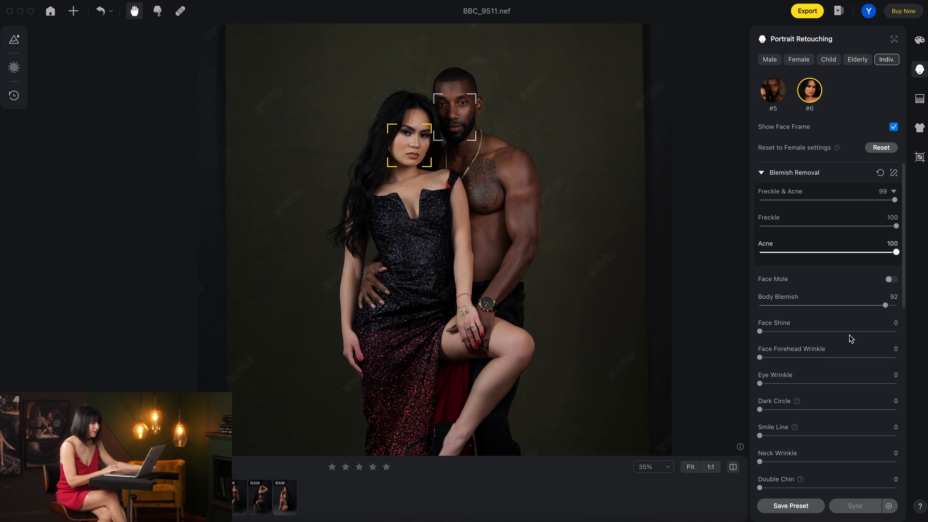
Smooth the man's skin, setting his Body Skin Smoothing to 40 and Face Skin Smoothing to 34.
scroll(805, 407, down, 2)
scroll(806, 407, down, 6)
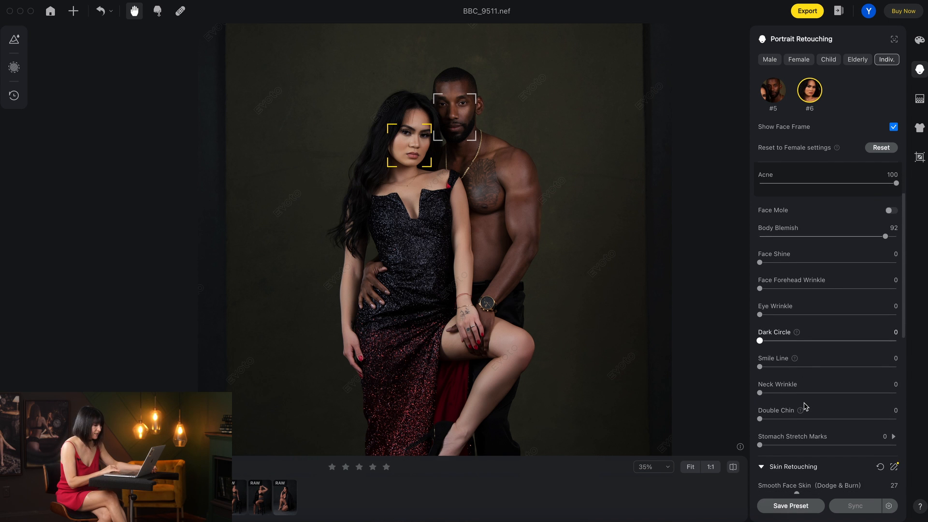
scroll(806, 407, down, 3)
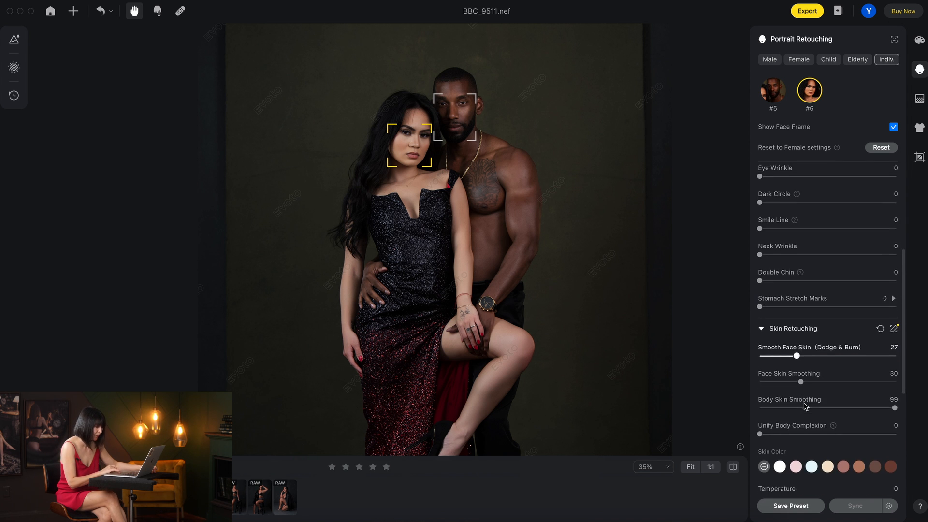
click(463, 114)
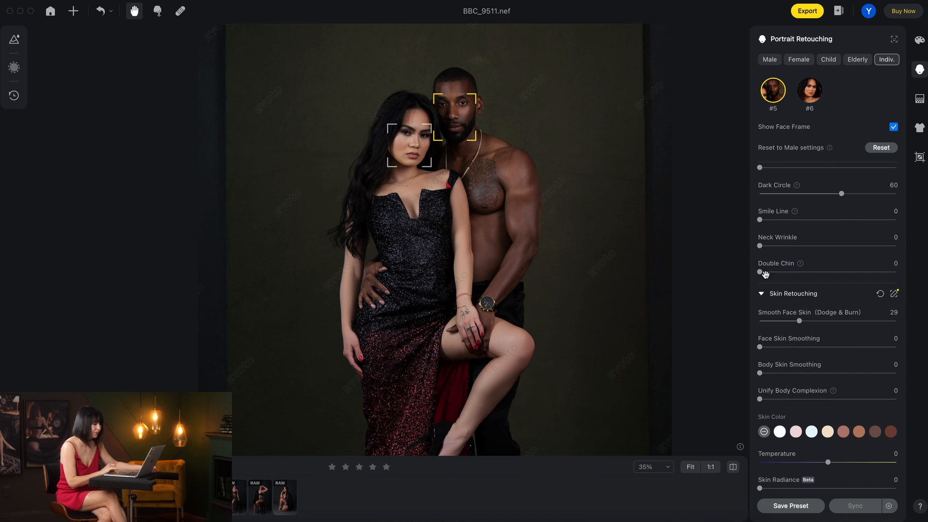
drag(760, 373, 815, 374)
drag(760, 347, 808, 351)
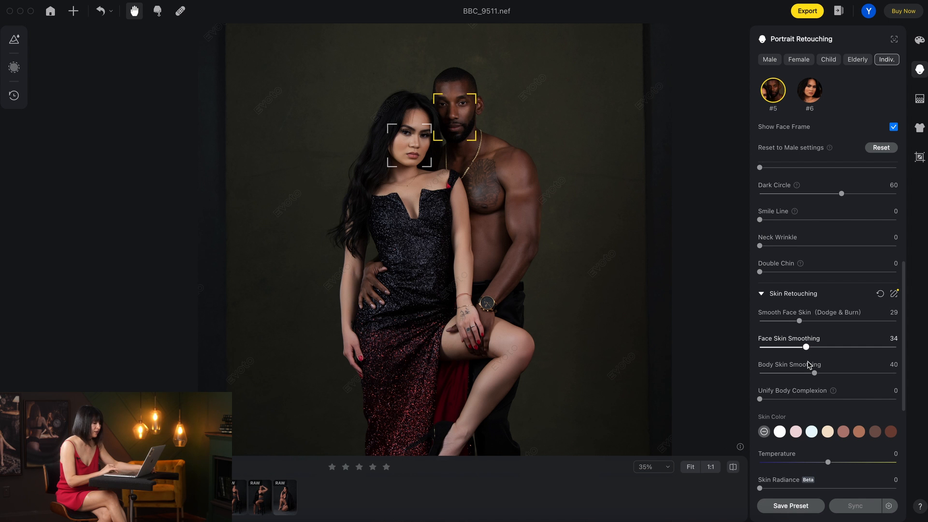
Collapse the man's Blemish Removal and Skin Retouching settings and set the Brightness of both his eyes to 49.
scroll(810, 365, down, 3)
scroll(810, 365, down, 4)
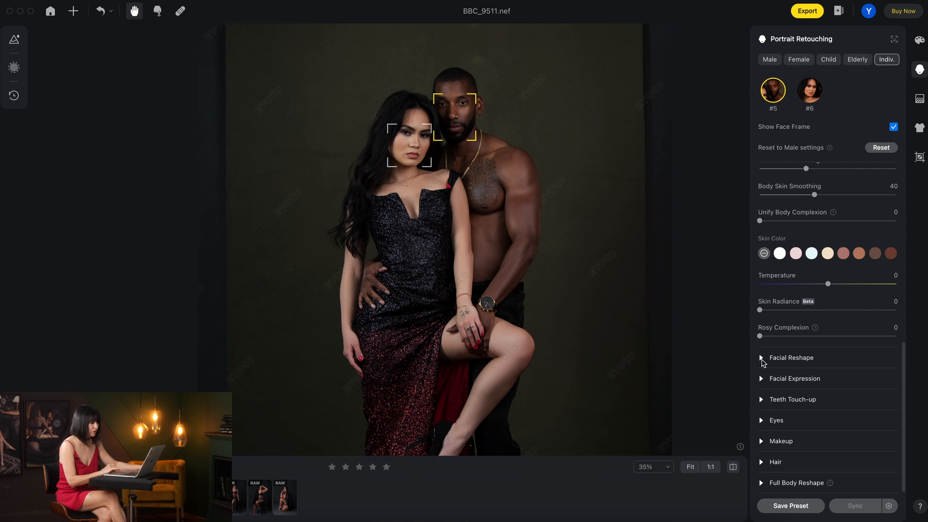
scroll(774, 165, up, 10)
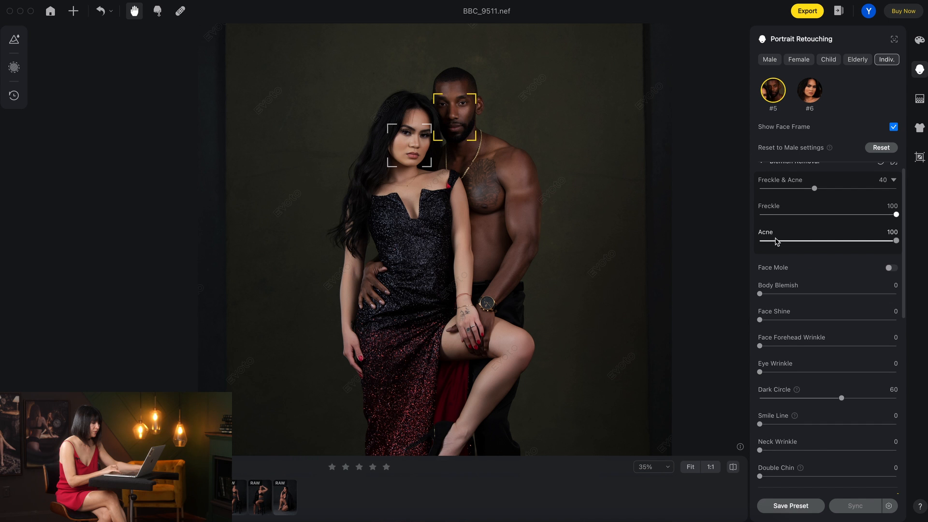
scroll(776, 232, up, 1)
click(761, 173)
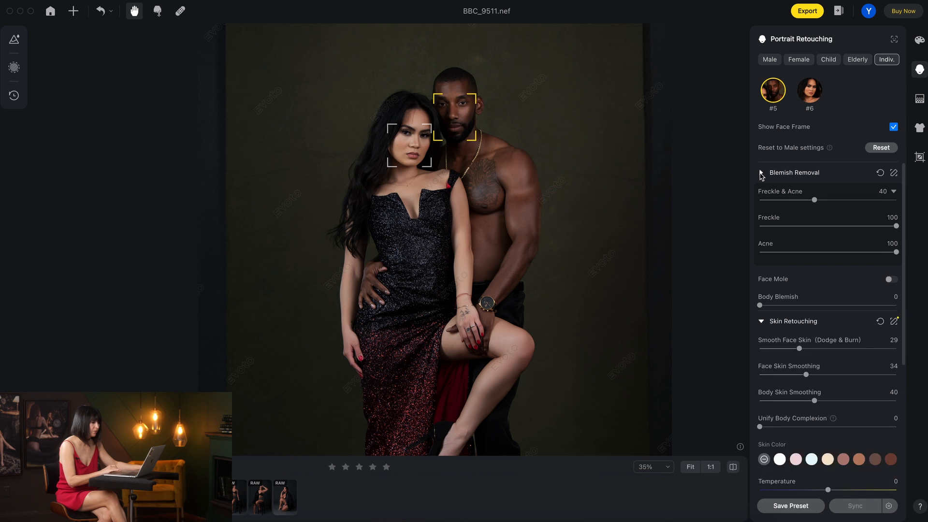
click(761, 194)
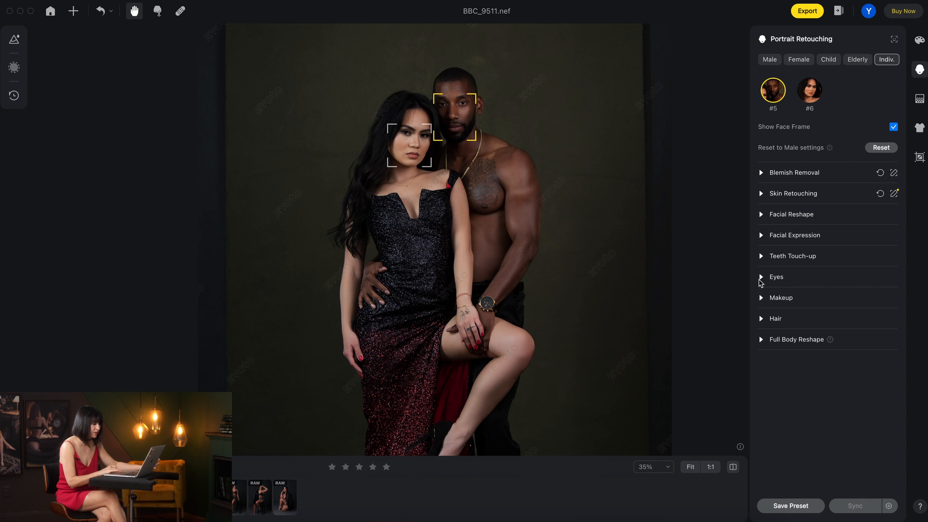
click(762, 278)
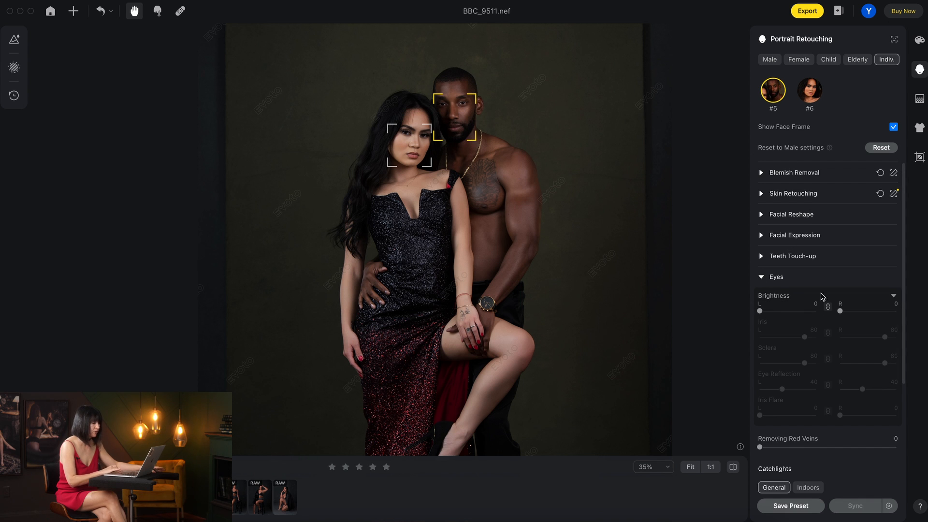
mouse_move(787, 312)
mouse_down()
mouse_move(800, 312)
mouse_move(788, 313)
mouse_up()
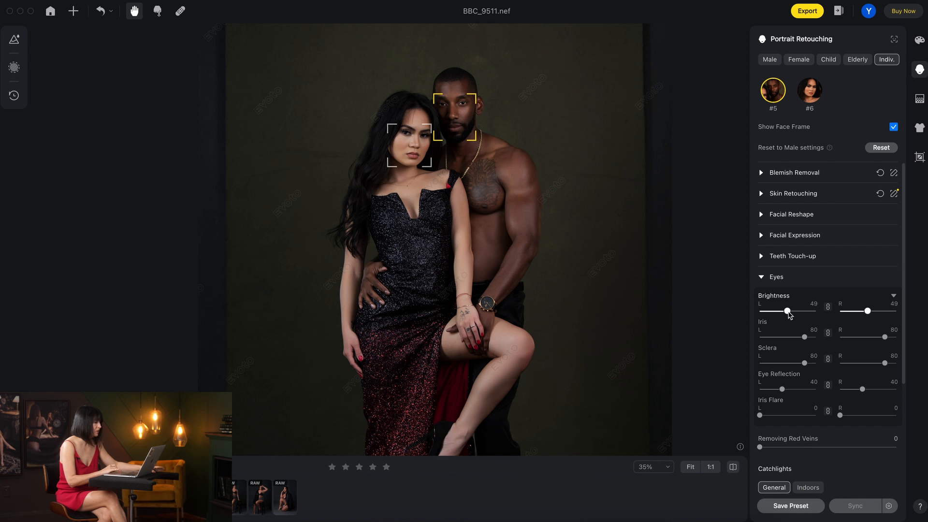
Brighten the woman's eyes by setting Brightness to 50 for both her left and right eye.
click(401, 155)
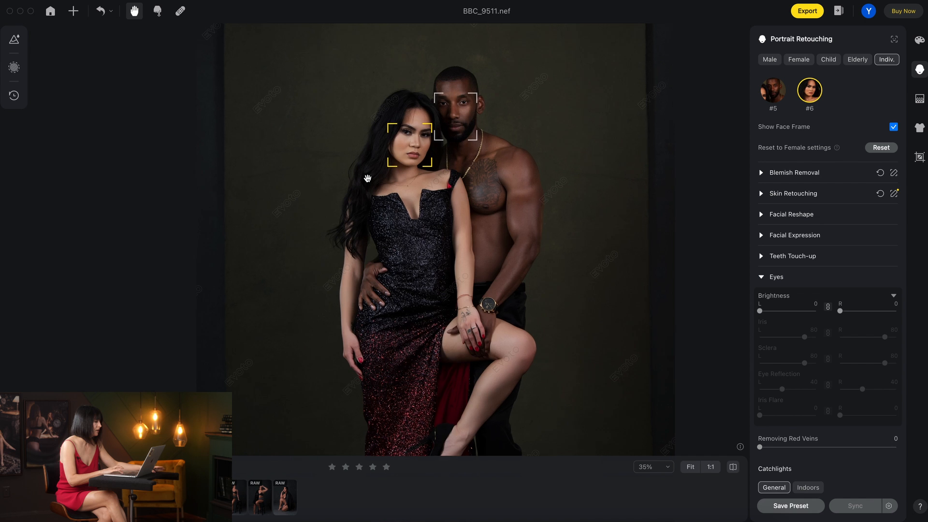
scroll(366, 181, up, 5)
drag(495, 99, 441, 201)
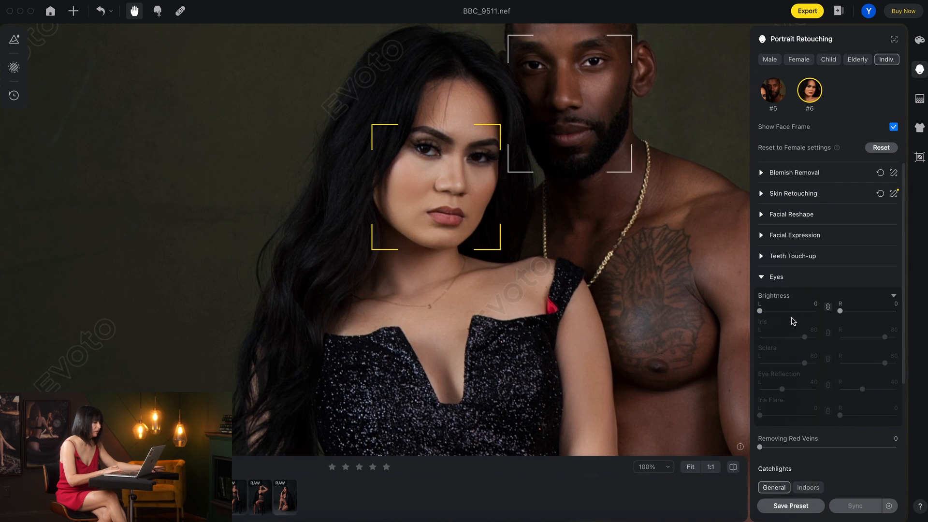
drag(760, 311, 790, 313)
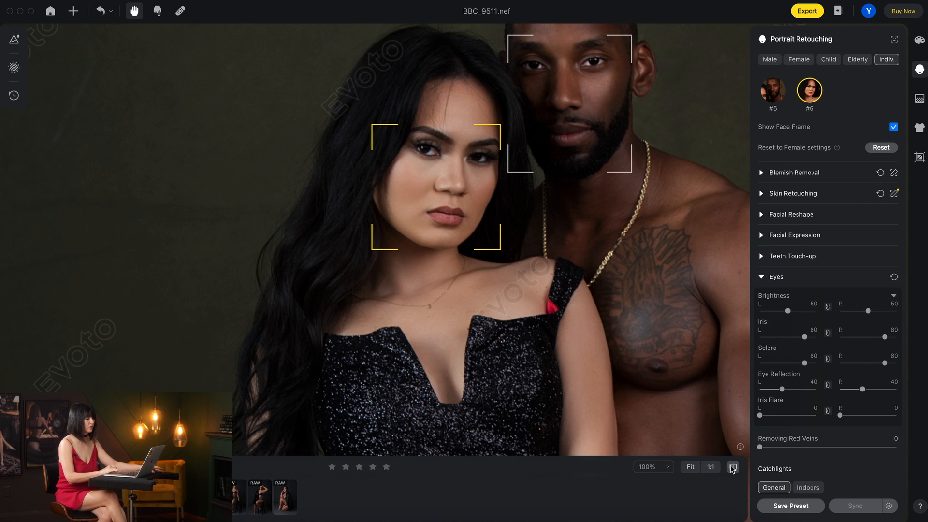
Compare the couple portrait before and after retouching, with both faces in close view.
drag(633, 341, 503, 340)
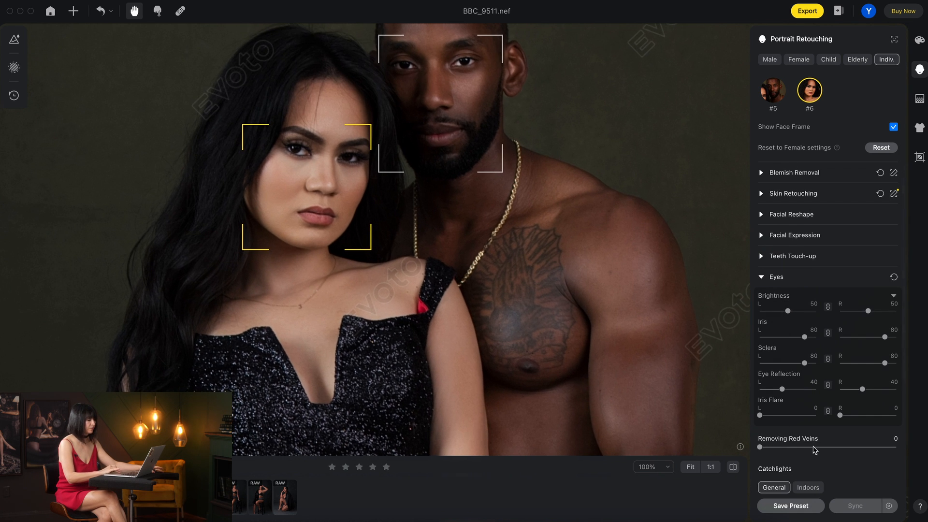
click(733, 468)
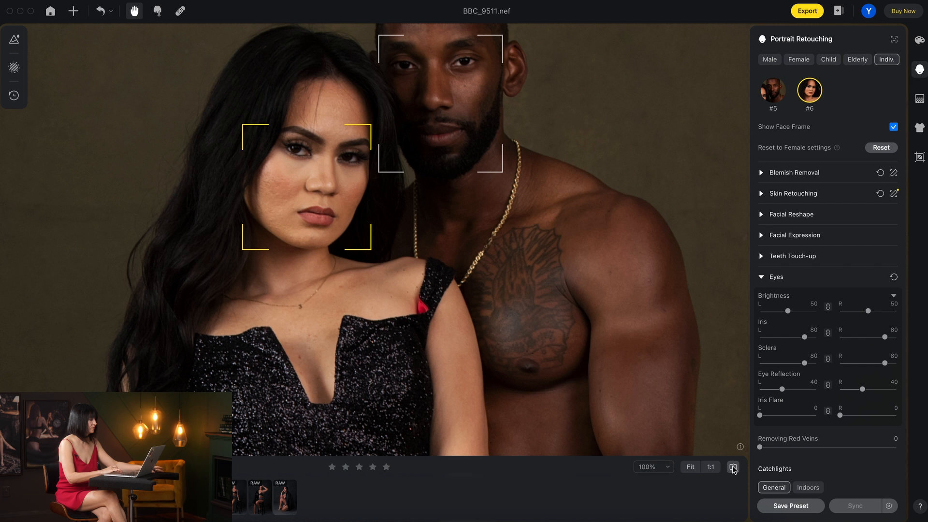
click(733, 468)
click(733, 466)
click(733, 467)
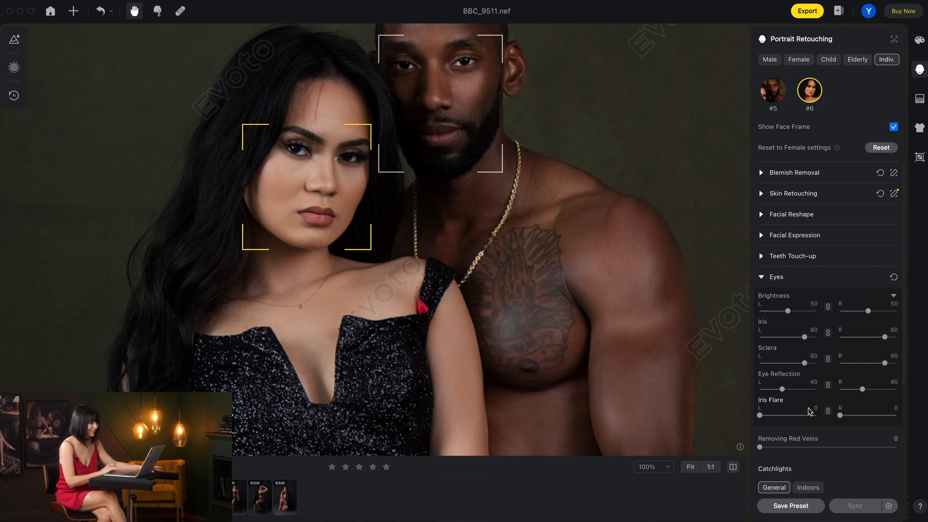
Review the woman's remaining eye and catchlight options, and collapse her Eyes settings.
scroll(810, 411, down, 3)
scroll(809, 411, down, 3)
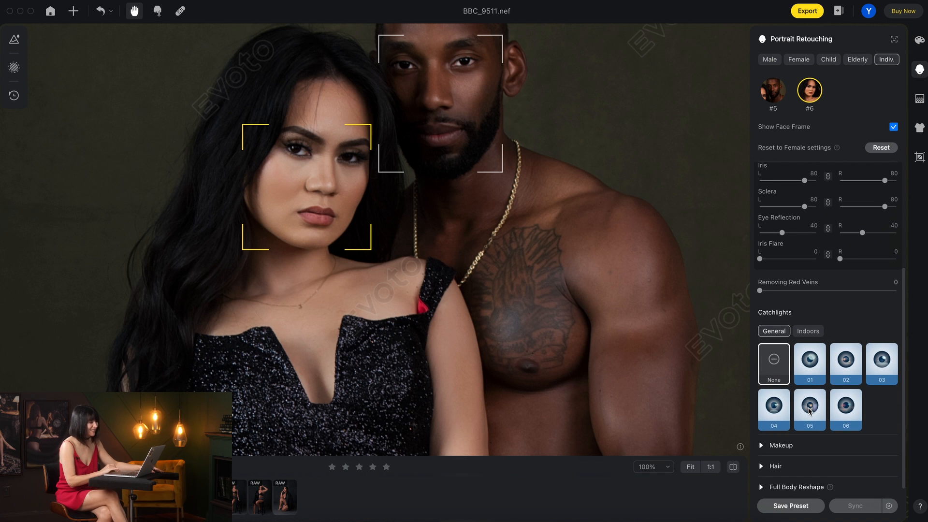
scroll(804, 299, down, 1)
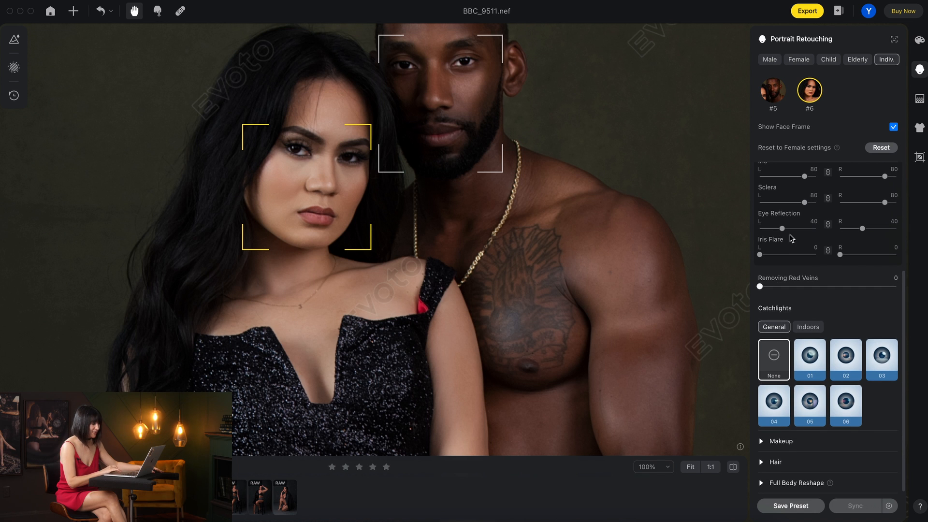
scroll(790, 235, up, 5)
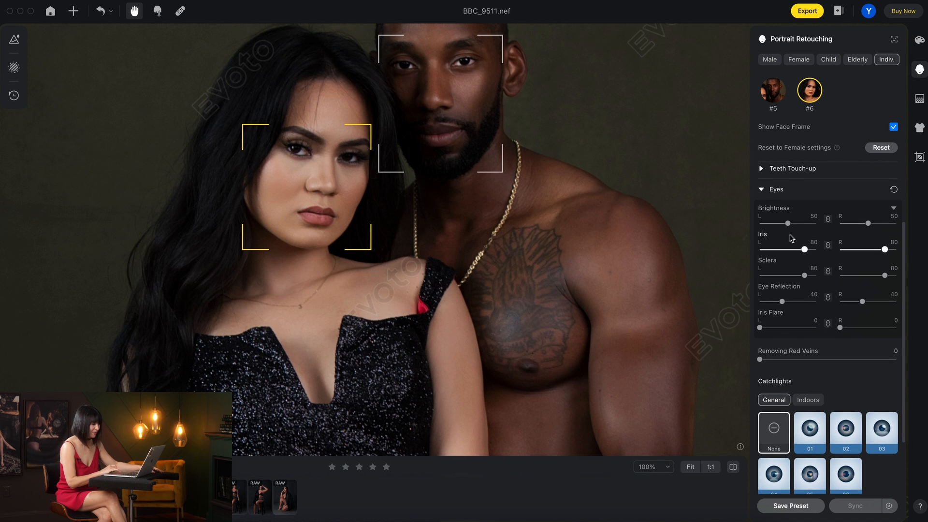
click(761, 191)
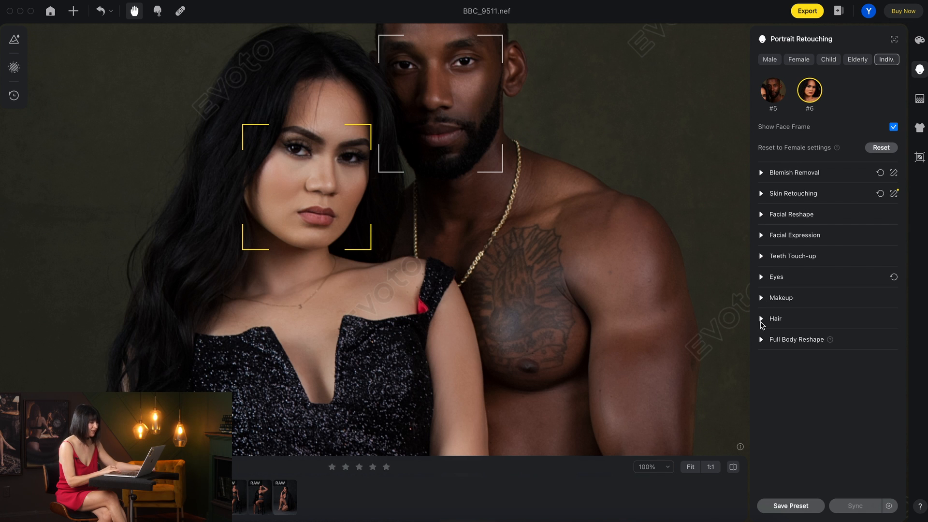
Set Remove Stray Hairs to 45 for the woman, compare the result with the original, and collapse her Hair settings.
click(761, 320)
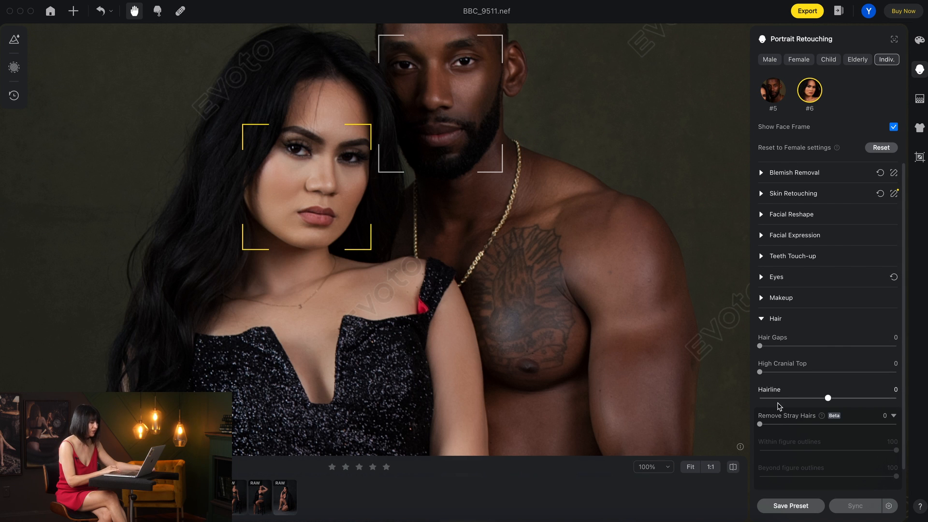
drag(760, 424, 823, 430)
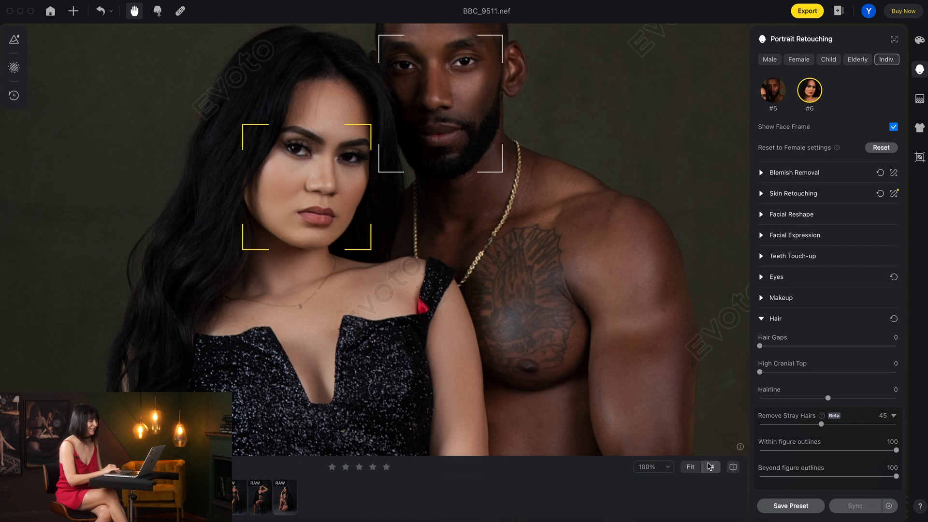
click(733, 467)
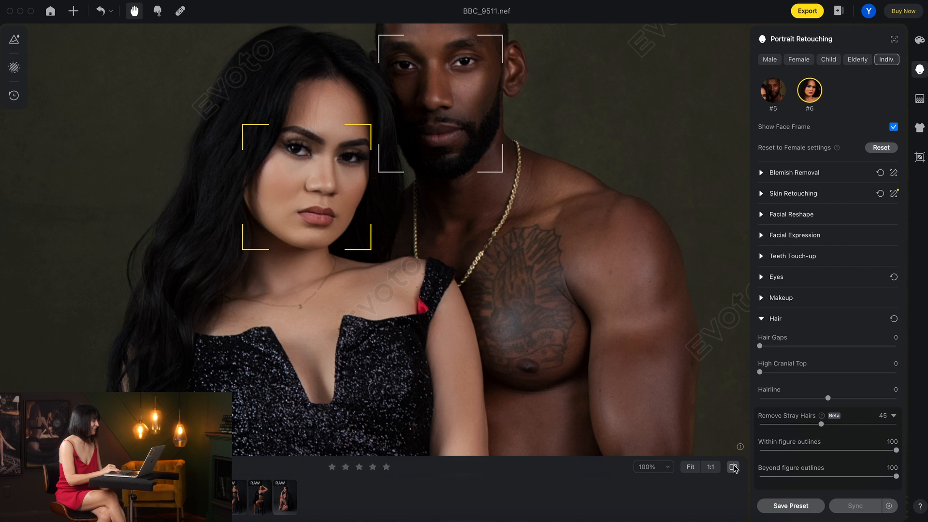
scroll(819, 425, down, 1)
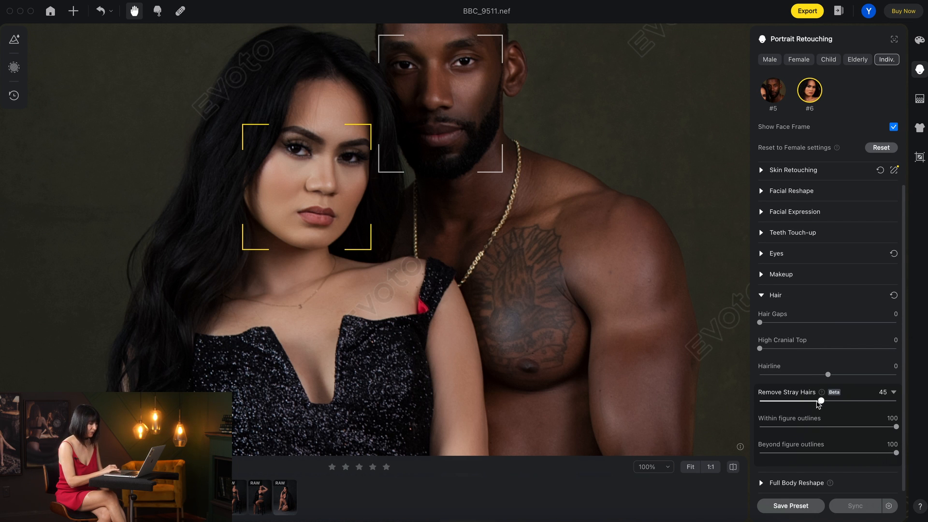
click(762, 296)
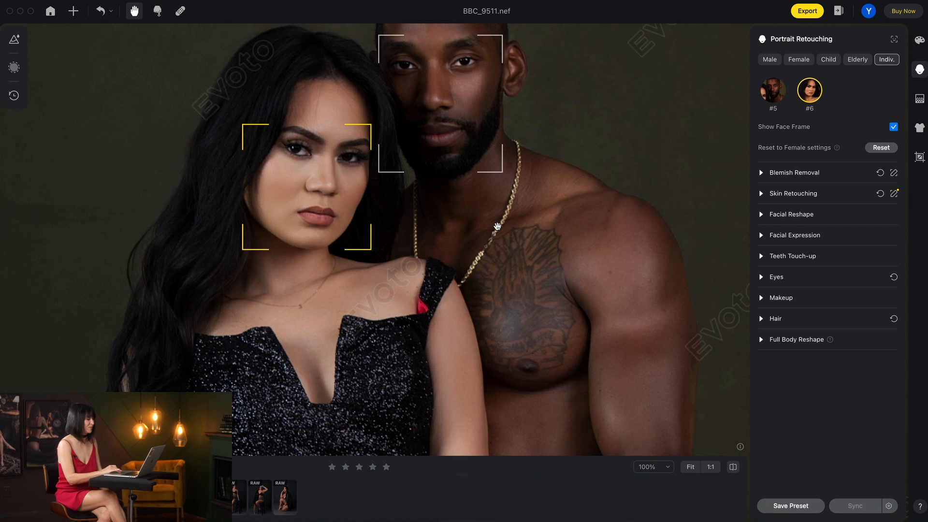
Fit the whole photo in view and enable Clean Solid Backdrop in the background adjustments with the type Solid Backdrop.
scroll(497, 226, down, 5)
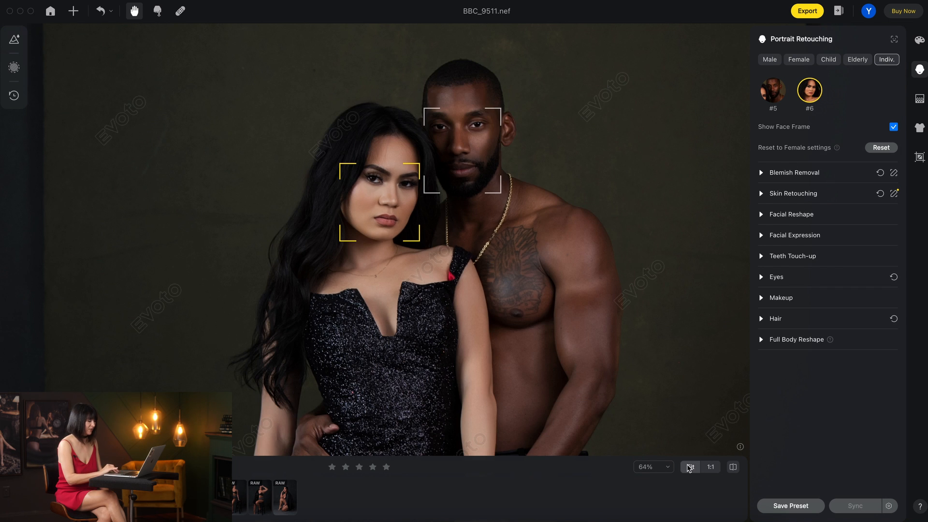
click(690, 467)
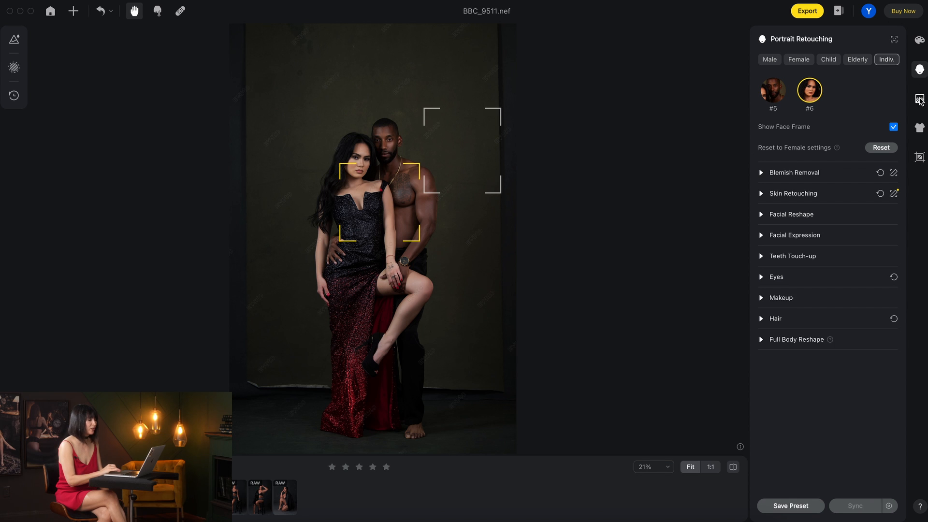
click(919, 99)
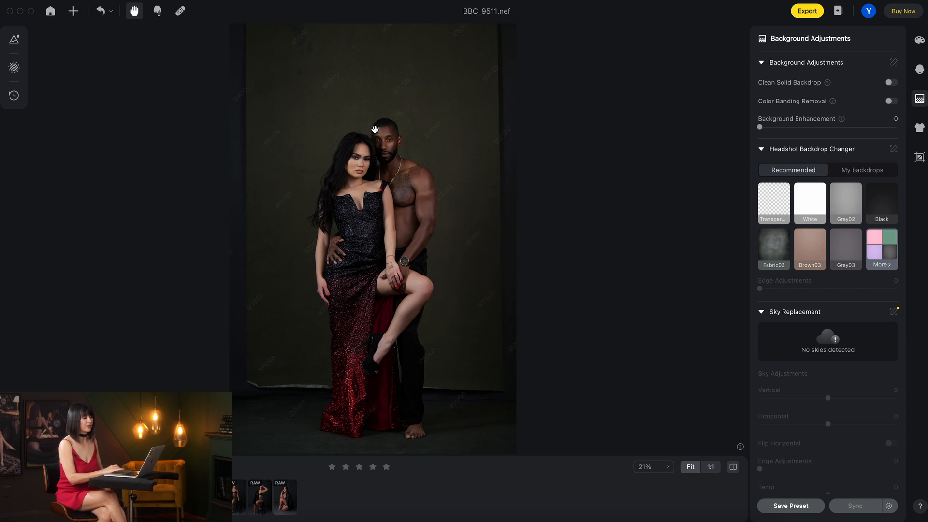
click(892, 83)
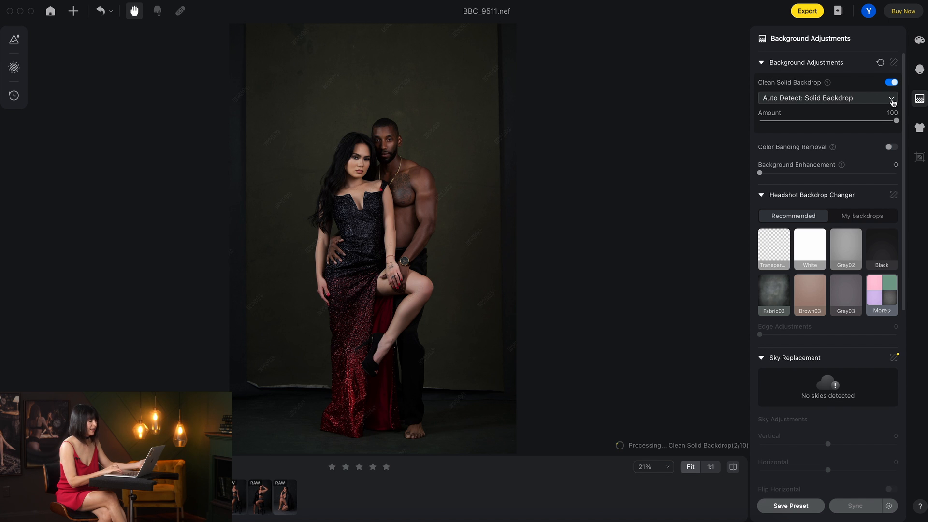
click(892, 98)
click(792, 137)
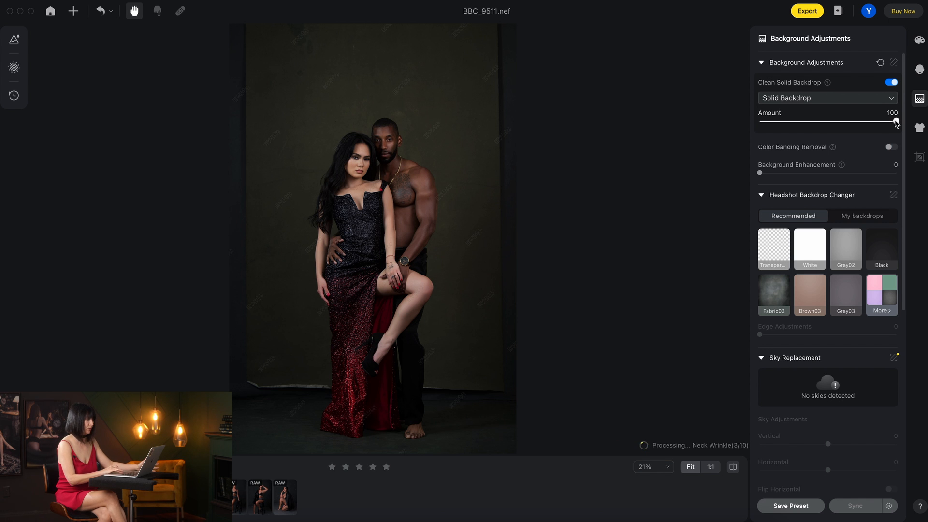
Set the Clean Solid Backdrop Amount to 24 and check the backdrop around the couple.
drag(896, 123, 790, 123)
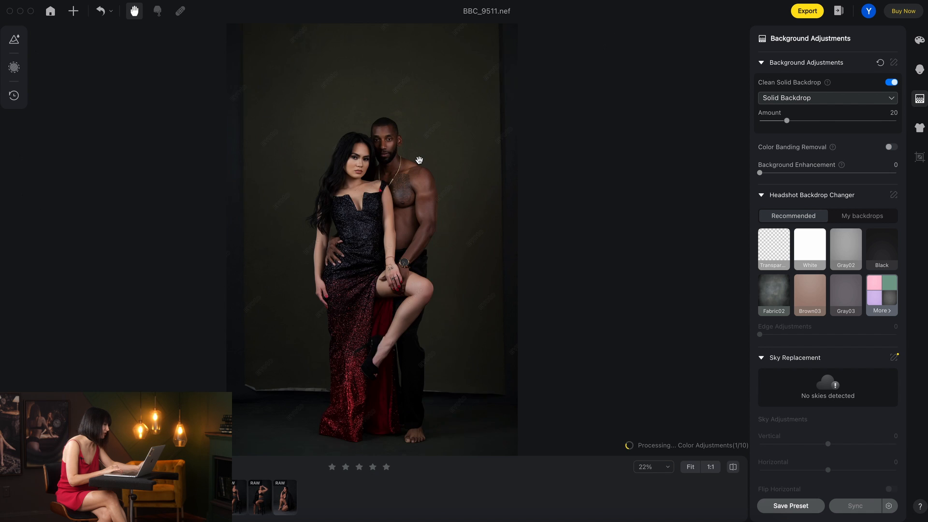
scroll(419, 160, up, 3)
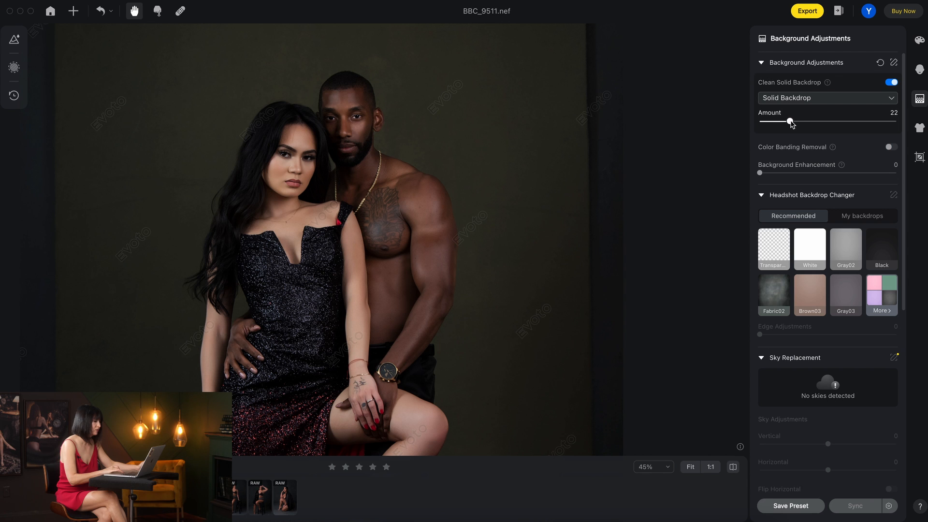
click(792, 122)
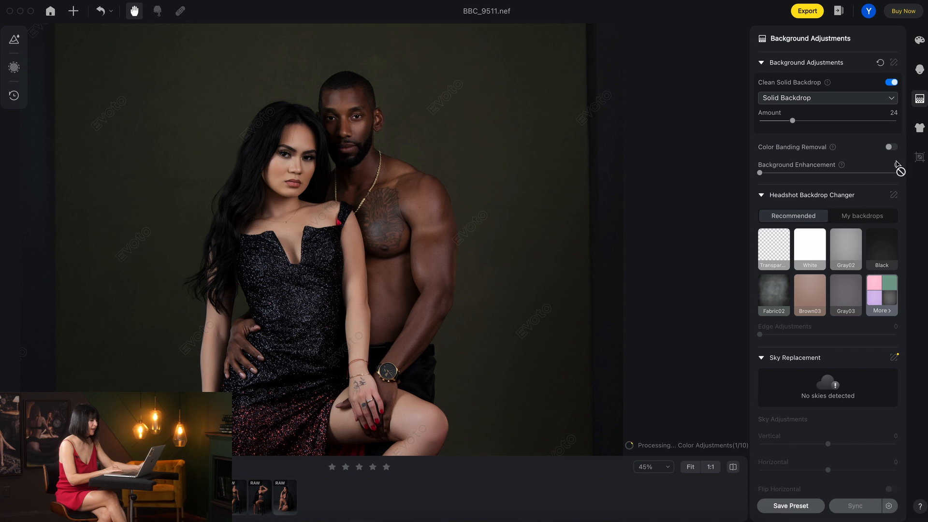
scroll(485, 203, down, 5)
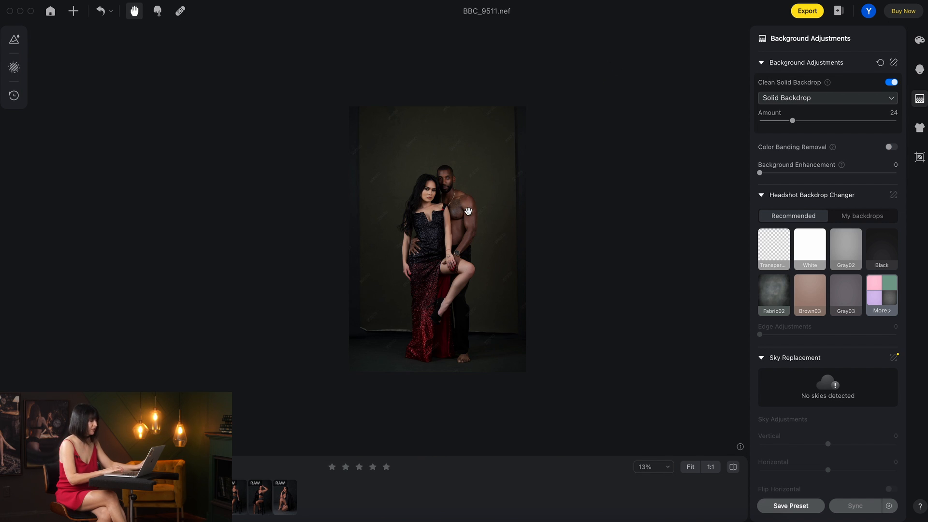
scroll(414, 175, up, 5)
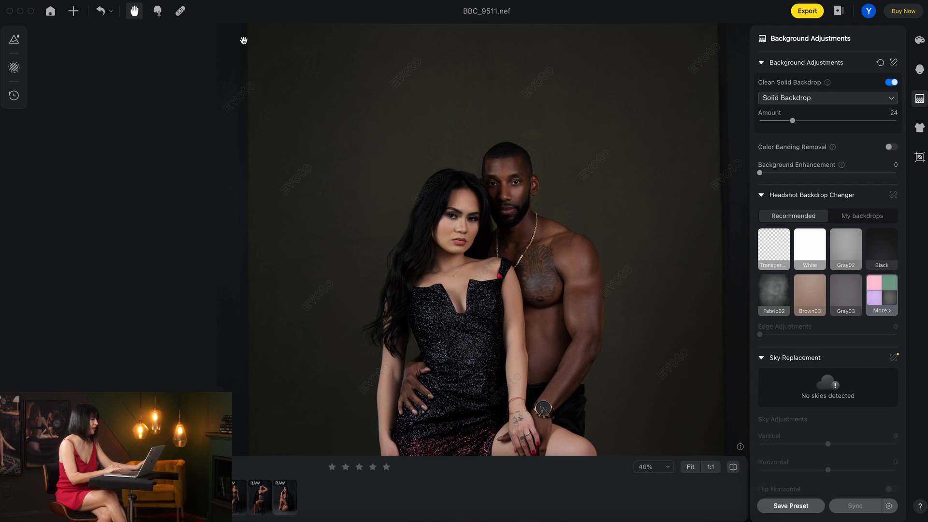
Patch the backdrop area beside the woman's hair using the healing Patch Tool in Source mode.
click(180, 12)
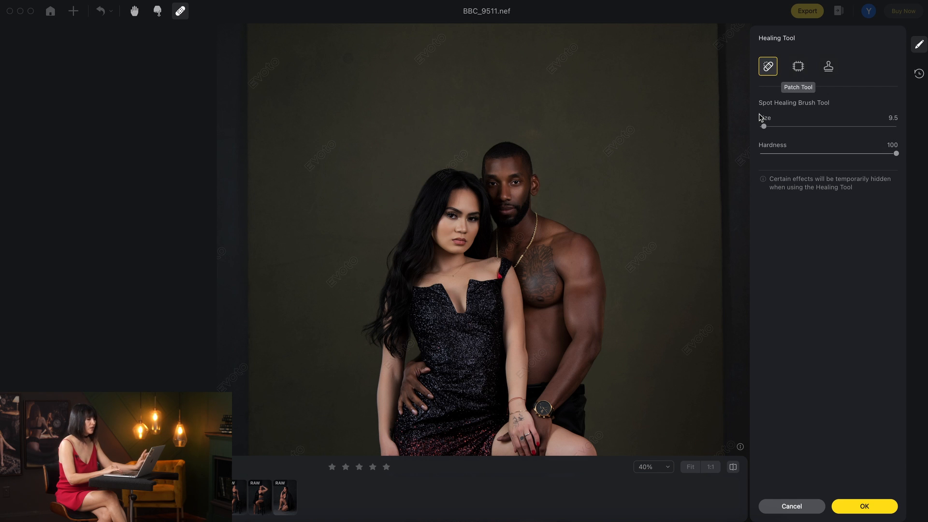
click(800, 65)
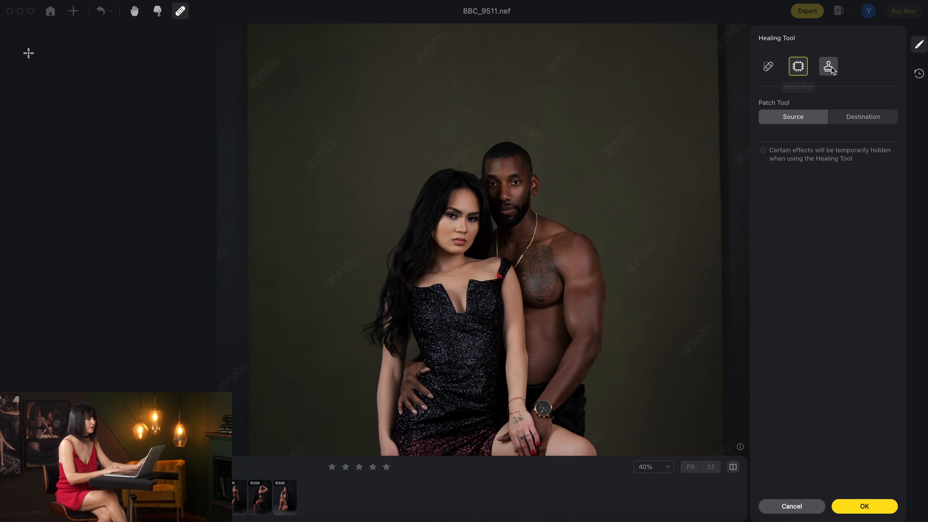
click(829, 68)
click(799, 67)
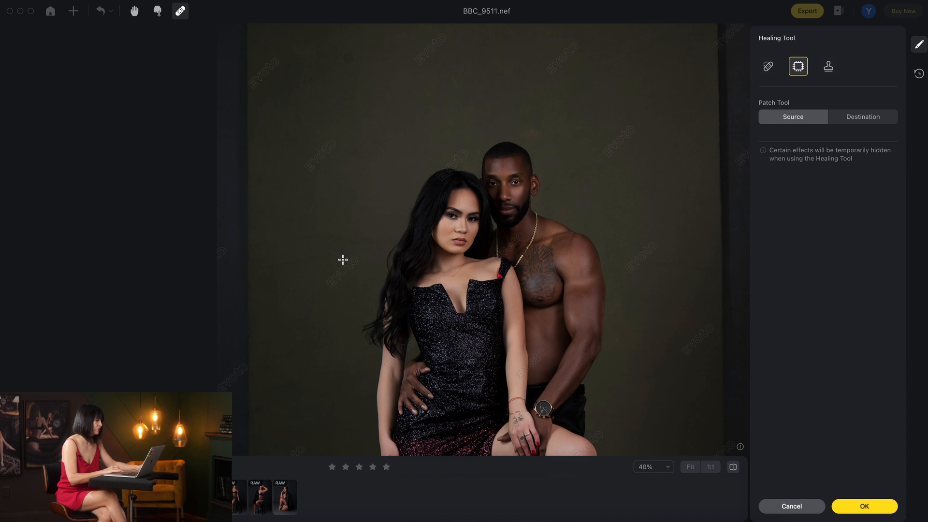
mouse_move(350, 221)
mouse_down()
mouse_move(283, 232)
mouse_move(255, 252)
mouse_move(268, 273)
mouse_move(316, 270)
mouse_move(367, 249)
mouse_move(375, 233)
mouse_move(358, 168)
mouse_up()
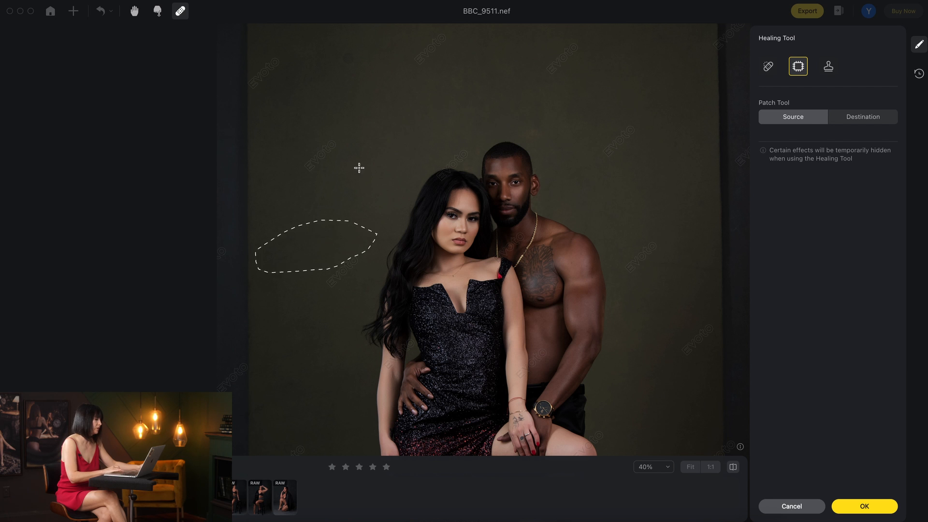
Outline and patch backdrop areas near the photo's upper edge and above the woman's head, and apply the healing edits.
mouse_move(372, 26)
mouse_down()
mouse_move(322, 64)
mouse_move(320, 77)
mouse_move(364, 61)
mouse_up()
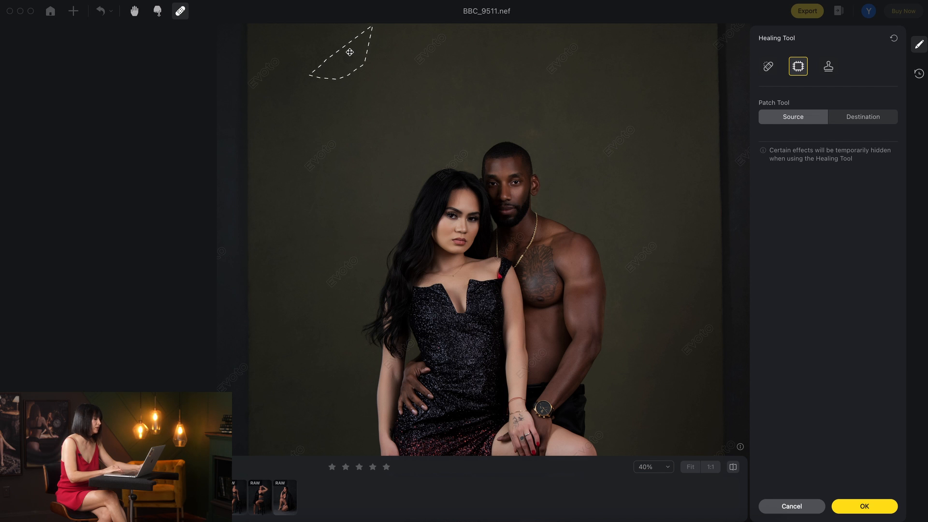
drag(357, 57, 393, 132)
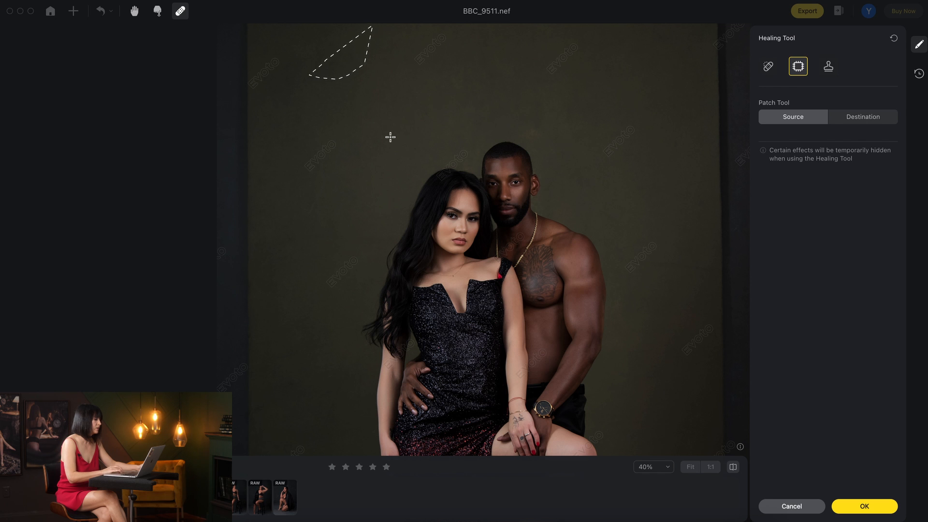
click(390, 137)
drag(394, 154, 395, 155)
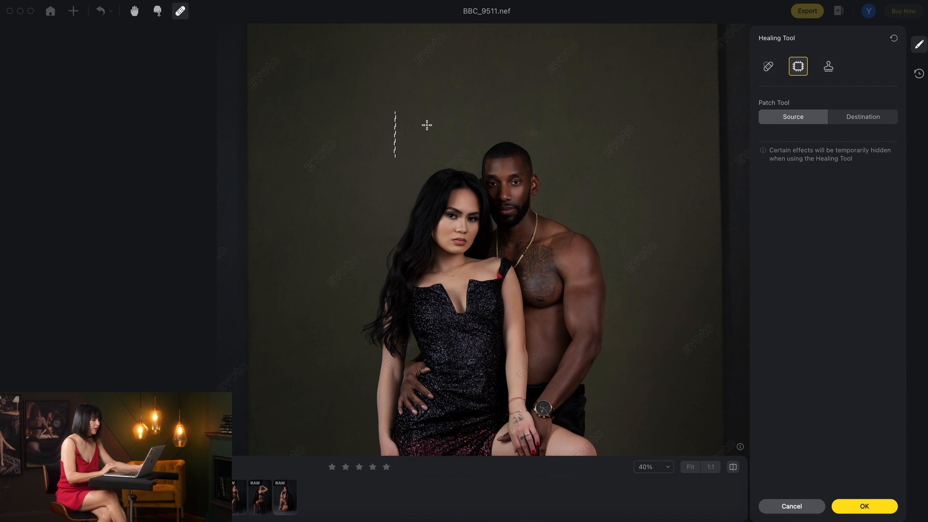
click(865, 507)
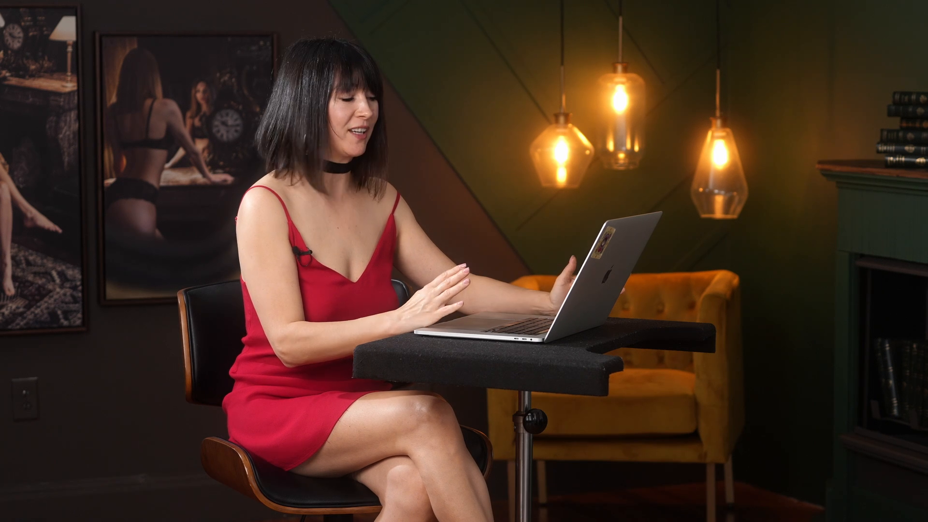
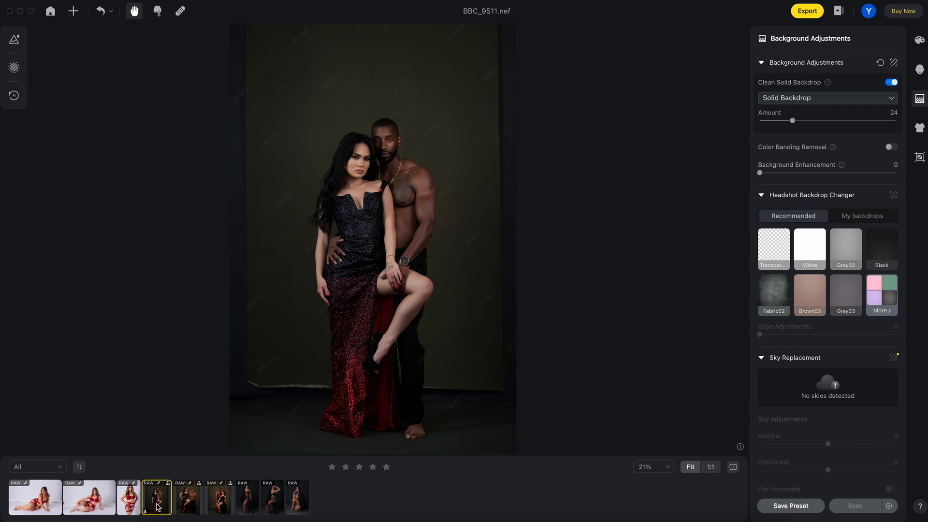
Save the current edits as a Combination preset in the Test group, leaving Crop excluded.
click(792, 506)
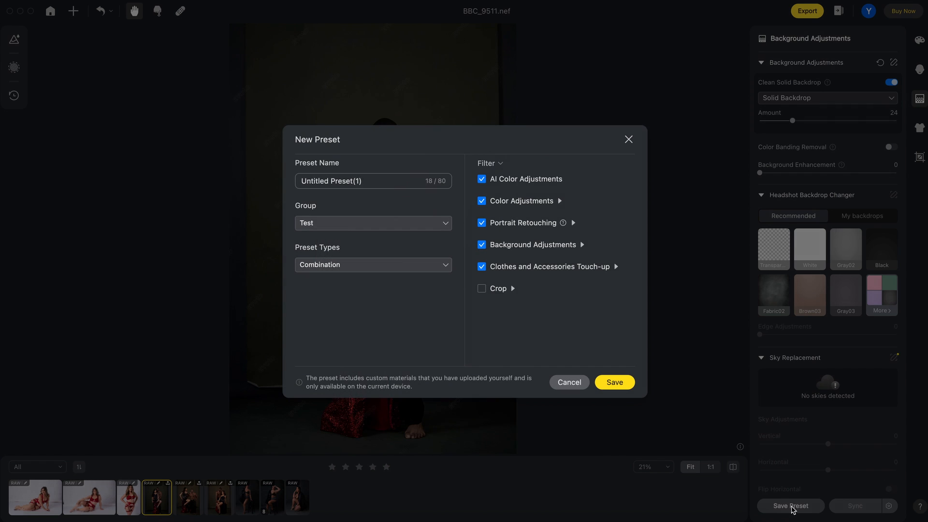
click(617, 384)
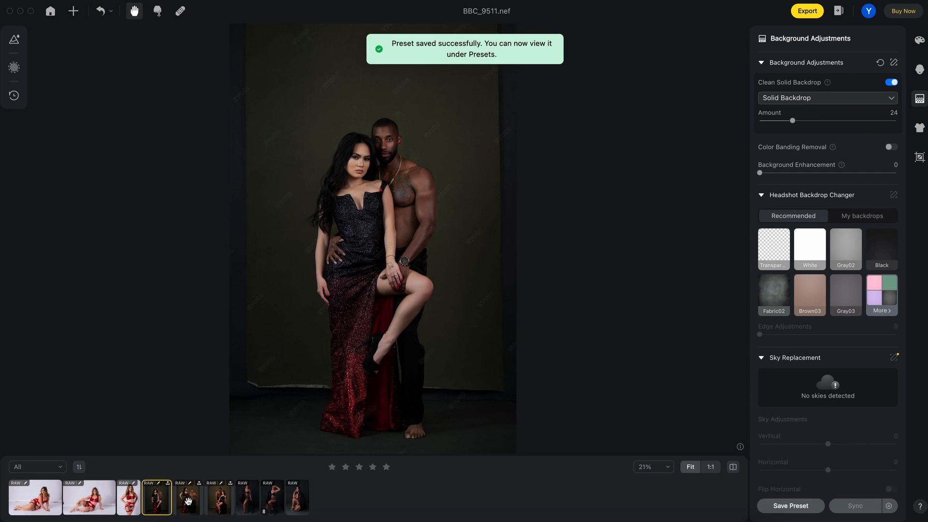
Sync the edits of BBC_9511.nef to the two couple photos that follow it and open BBC_9516.nef to check.
click(188, 502)
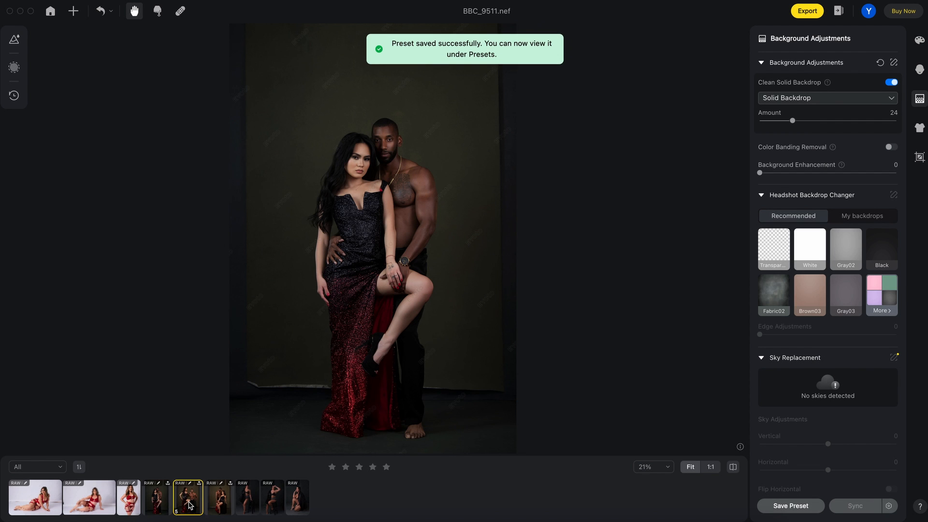
click(163, 506)
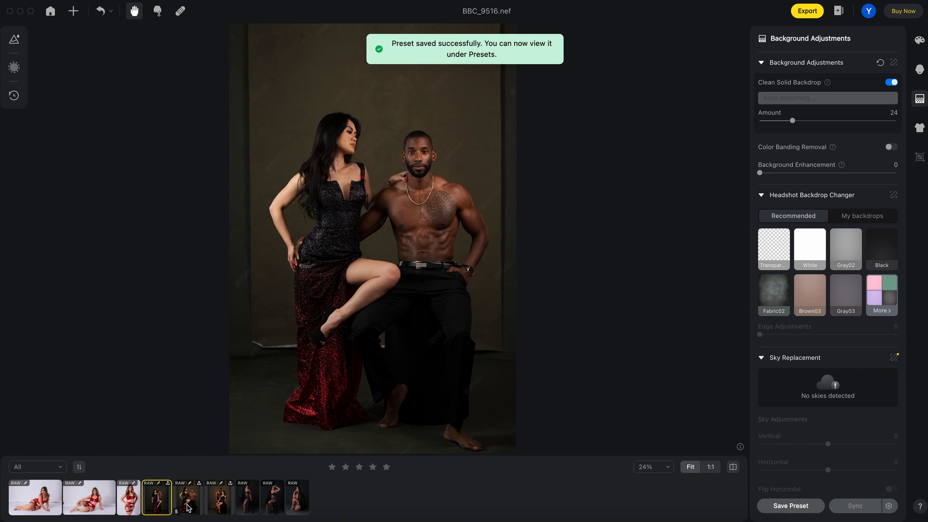
super+click(188, 508)
super+click(219, 508)
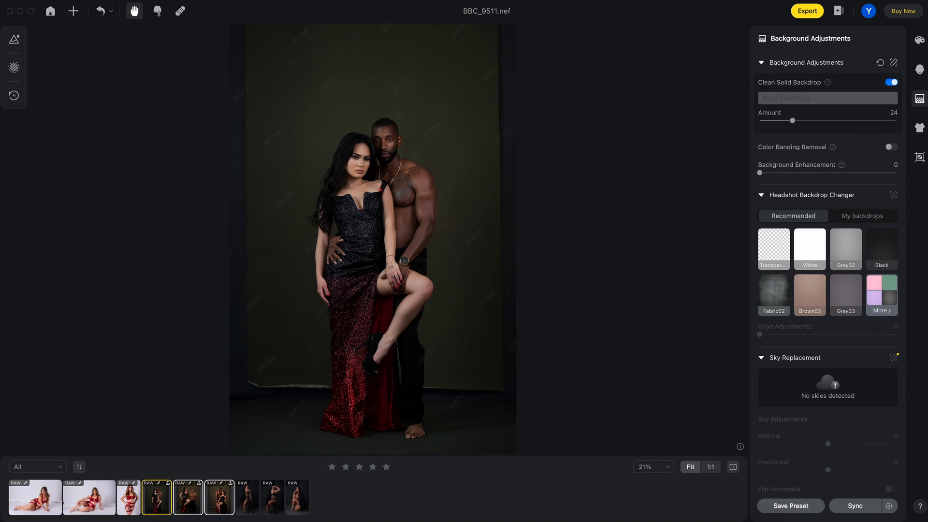
click(853, 508)
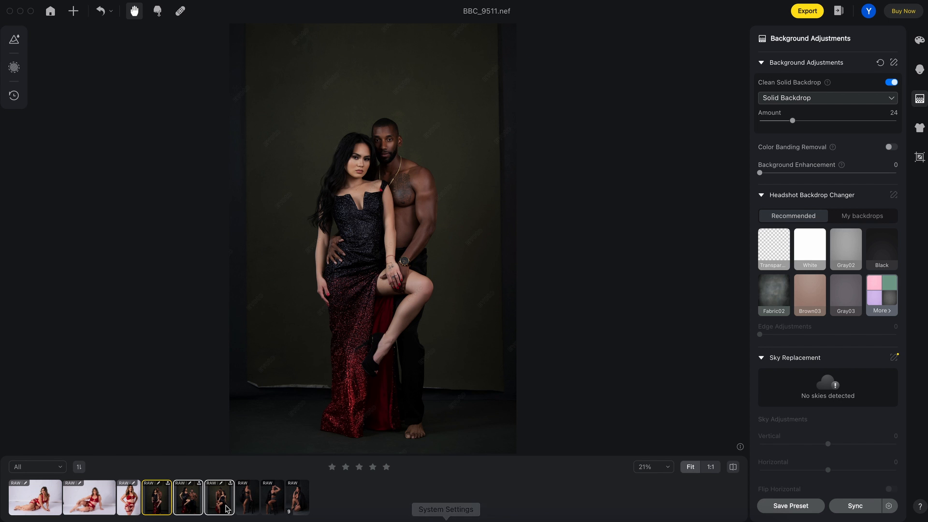
click(188, 503)
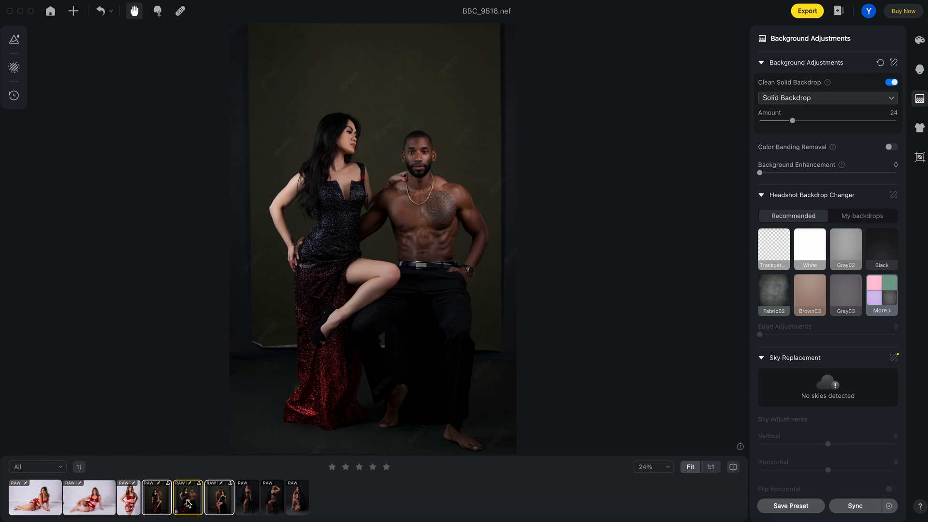
Open BBC_9521.nef and remove the dark object at the photo's upper right edge with the Spot Healing Brush, applying the healing edits.
key(Right)
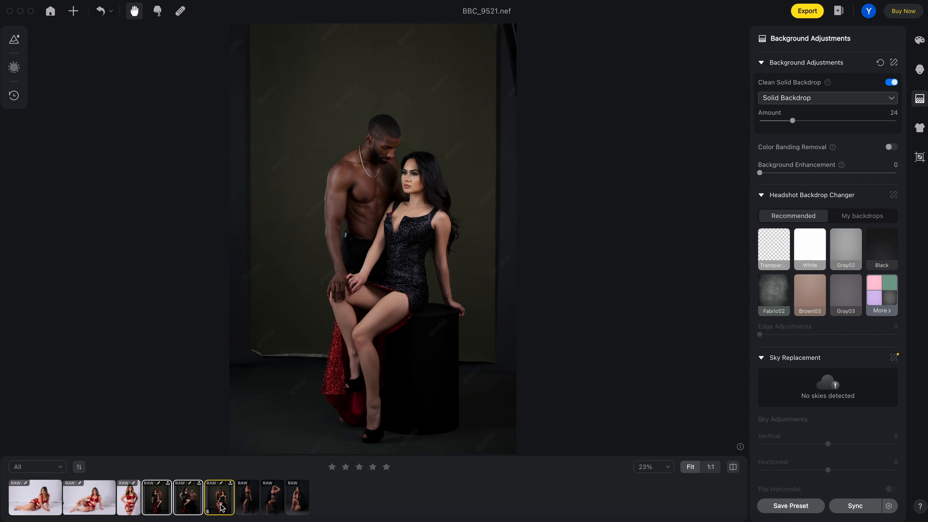
click(181, 11)
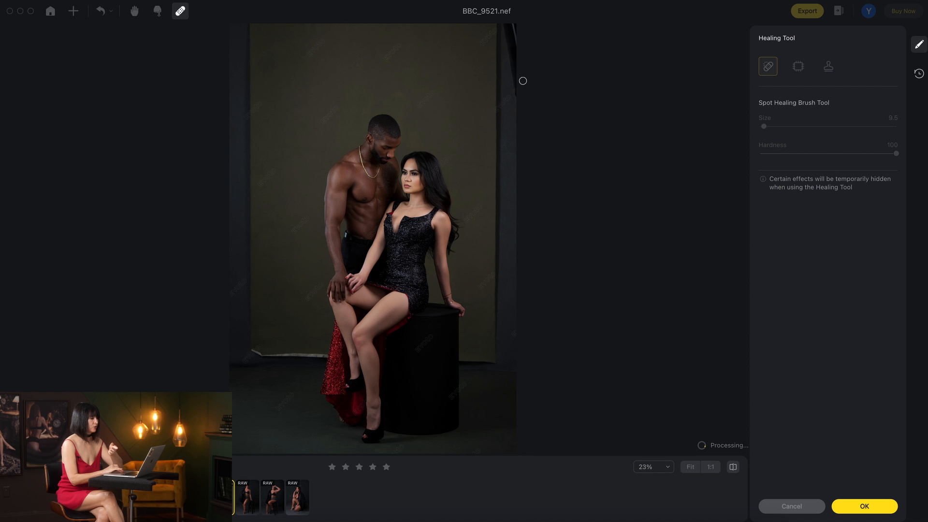
drag(515, 100, 509, 27)
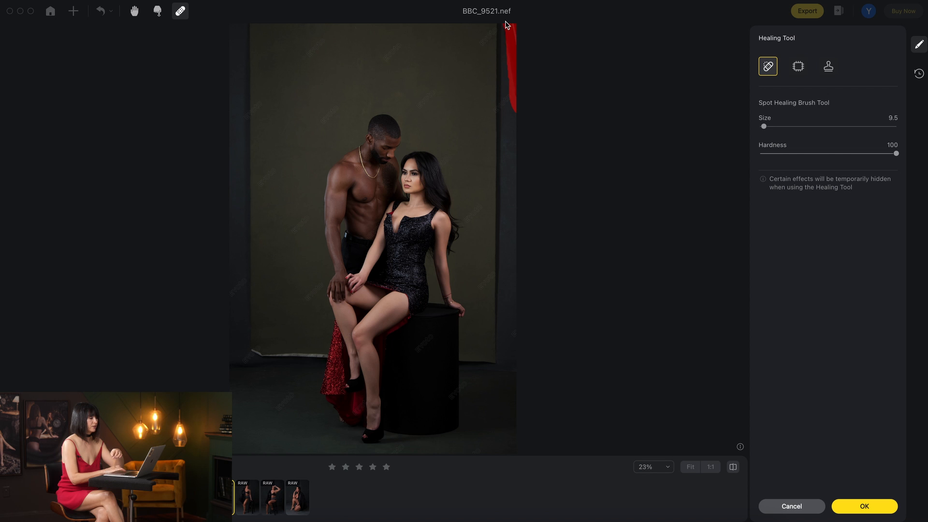
drag(512, 89, 513, 49)
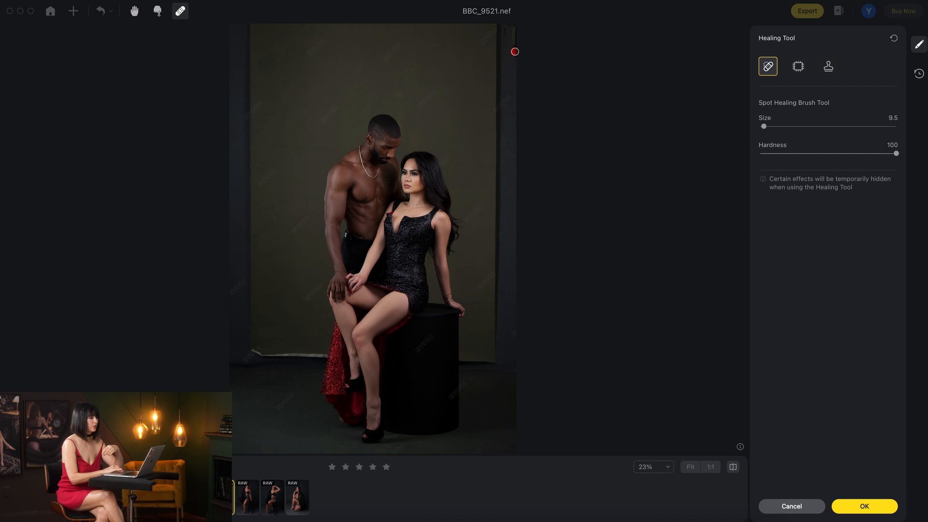
drag(516, 60, 511, 30)
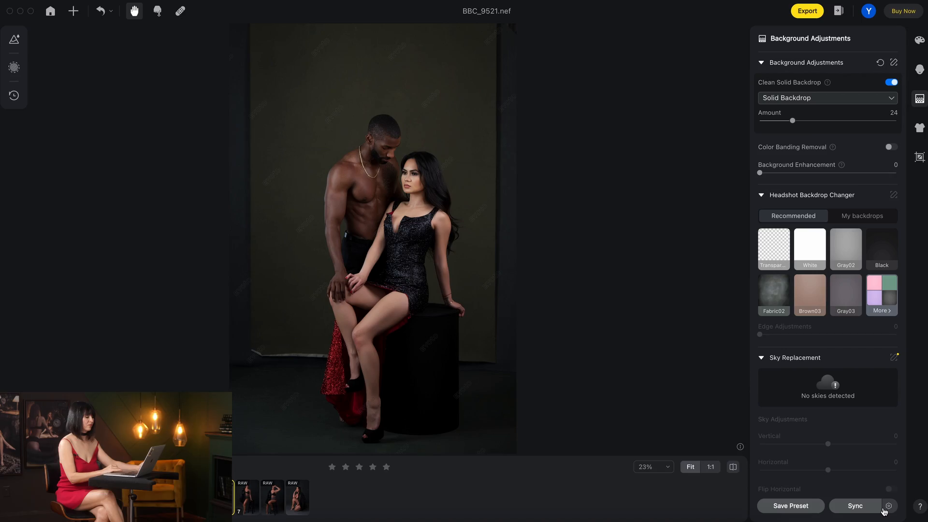
Open BBC_1565.nef and set the female portrait's Freckle & Acne removal to 63 and Body Blemish to 100.
click(249, 503)
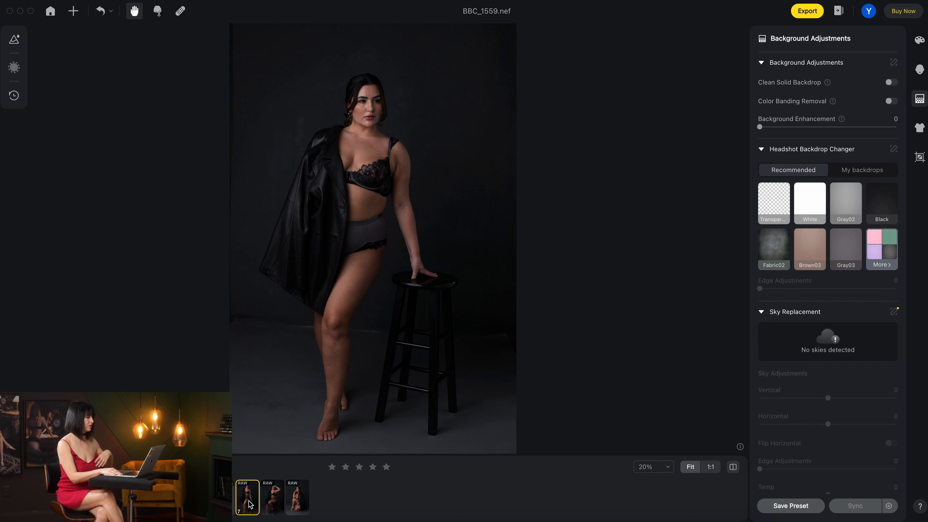
key(Right)
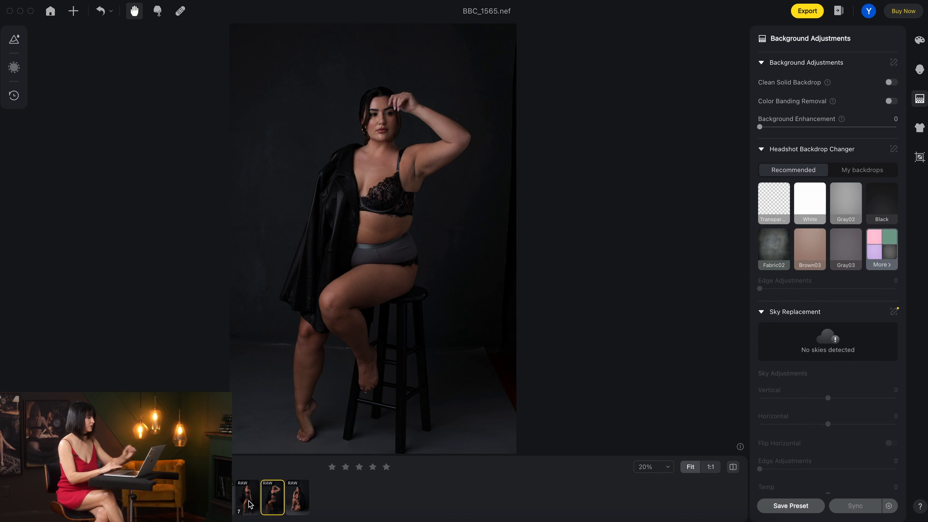
scroll(397, 130, up, 6)
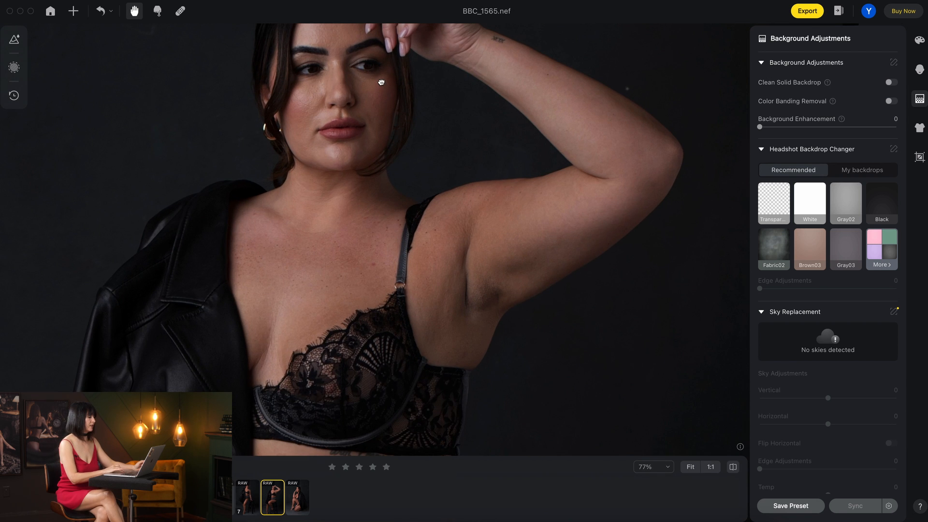
drag(382, 82, 402, 158)
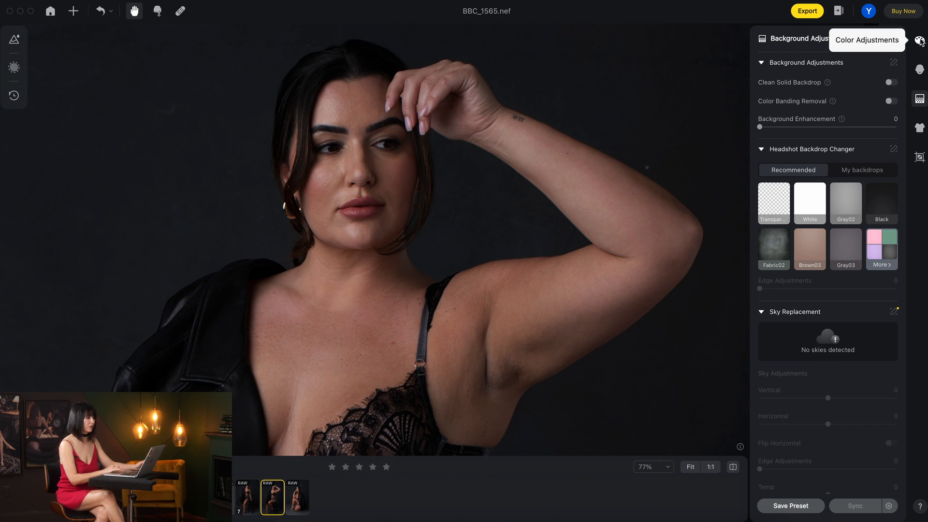
click(919, 71)
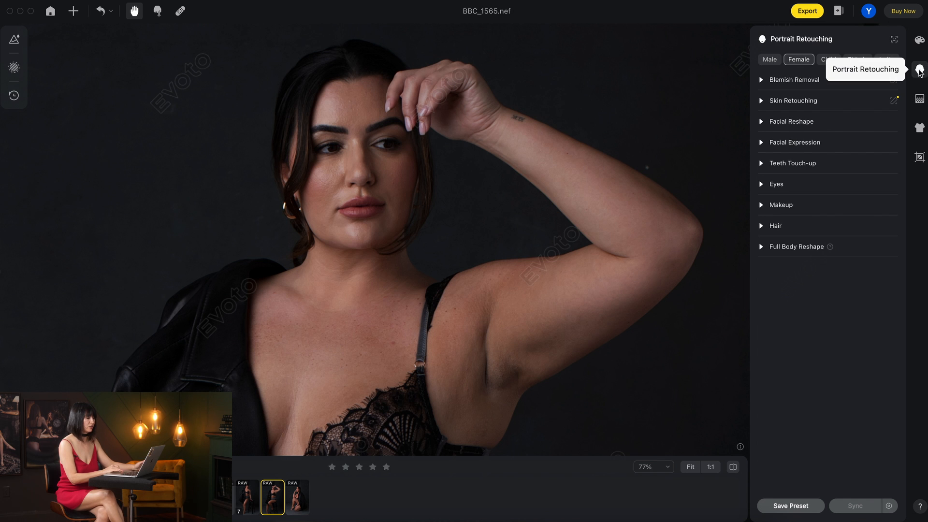
click(762, 80)
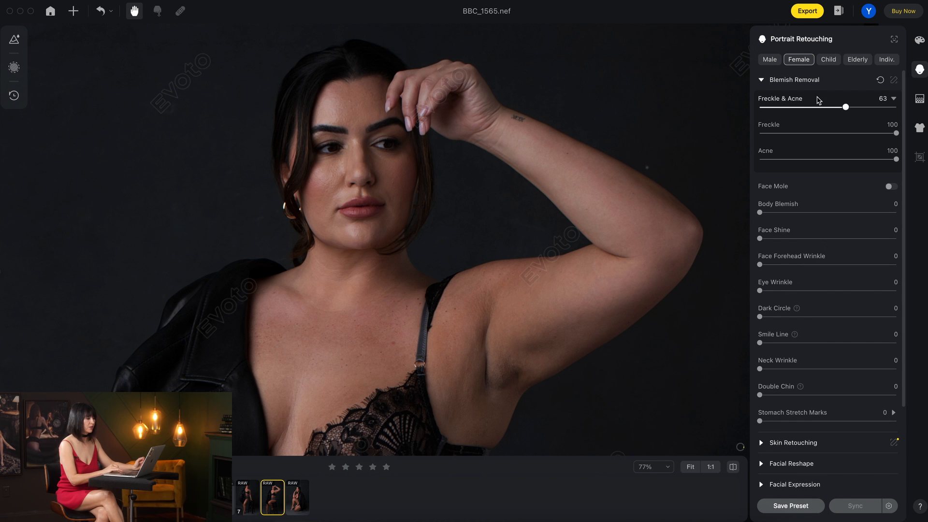
drag(814, 214, 897, 213)
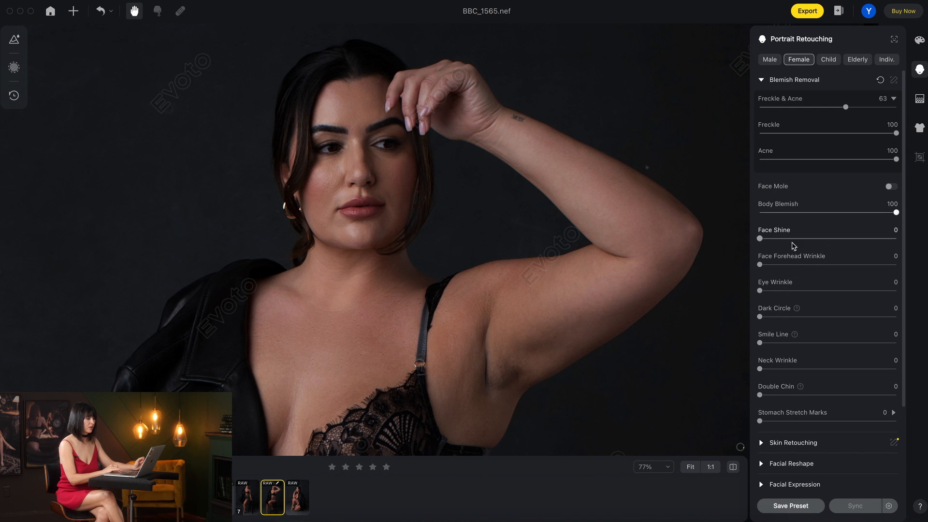
Set the woman's Dark Circle removal to 81, Eye Wrinkle to 61 and Smile Line to 79.
scroll(772, 331, down, 2)
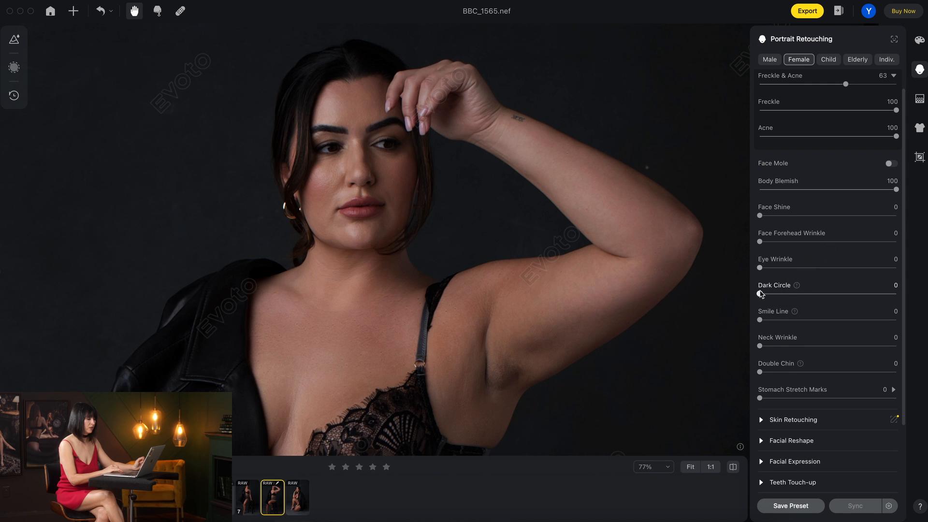
drag(812, 294, 870, 294)
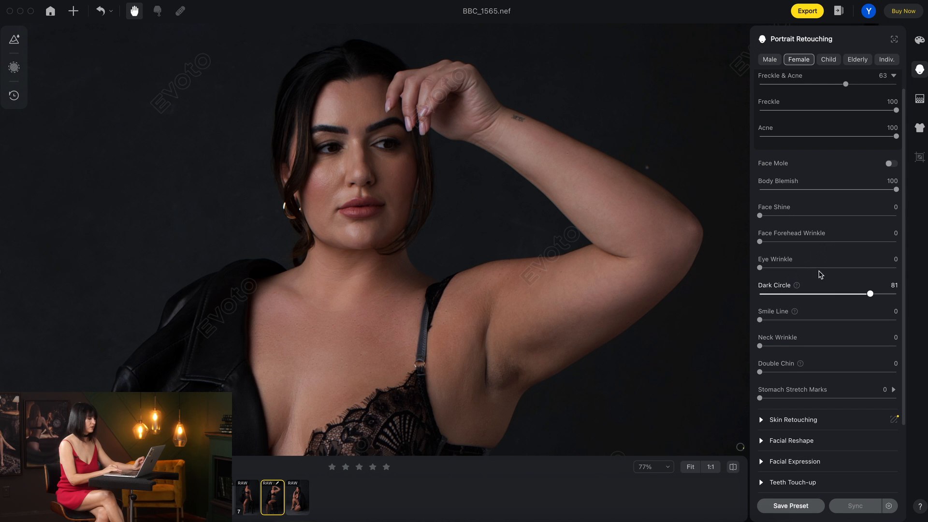
drag(760, 267, 843, 273)
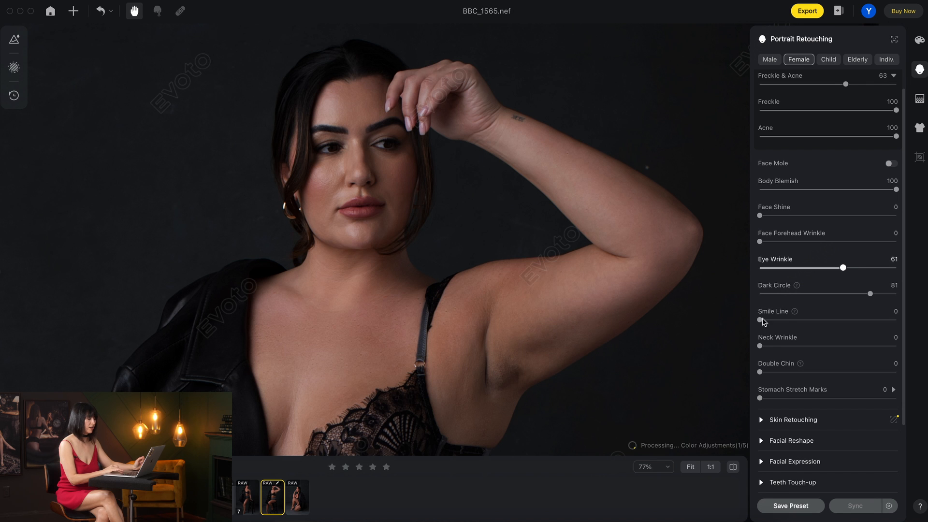
drag(760, 320, 856, 321)
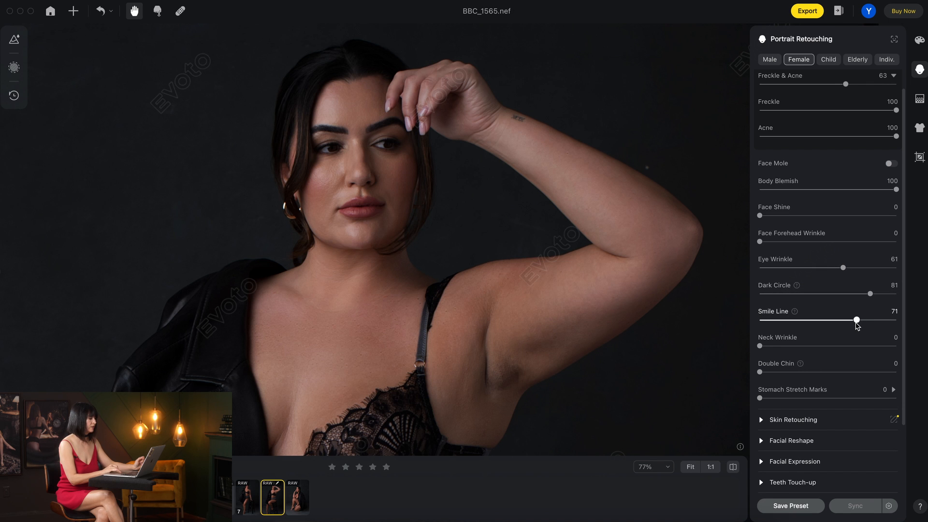
drag(857, 324, 867, 321)
Set Smooth Face Skin (Dodge & Burn) to 46, Face Skin Smoothing to 57 and Body Skin Smoothing to 99.
scroll(778, 330, down, 3)
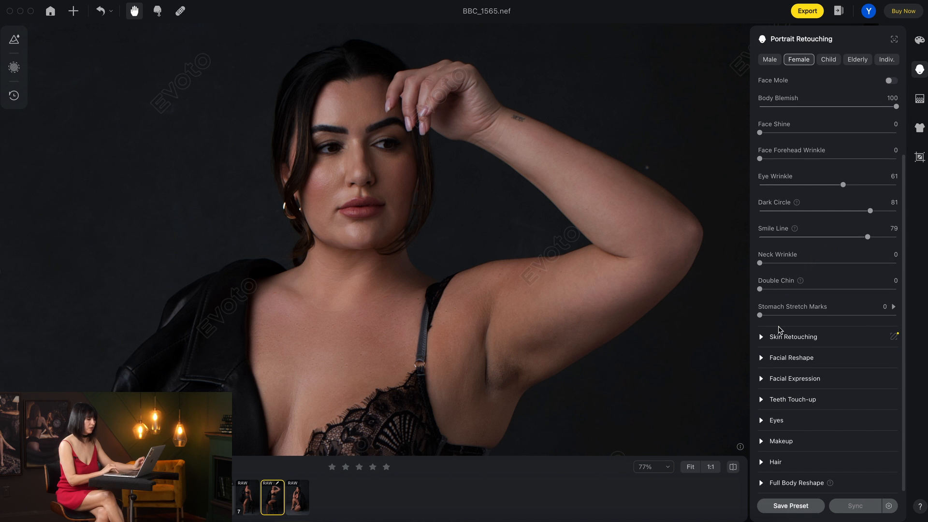
click(761, 337)
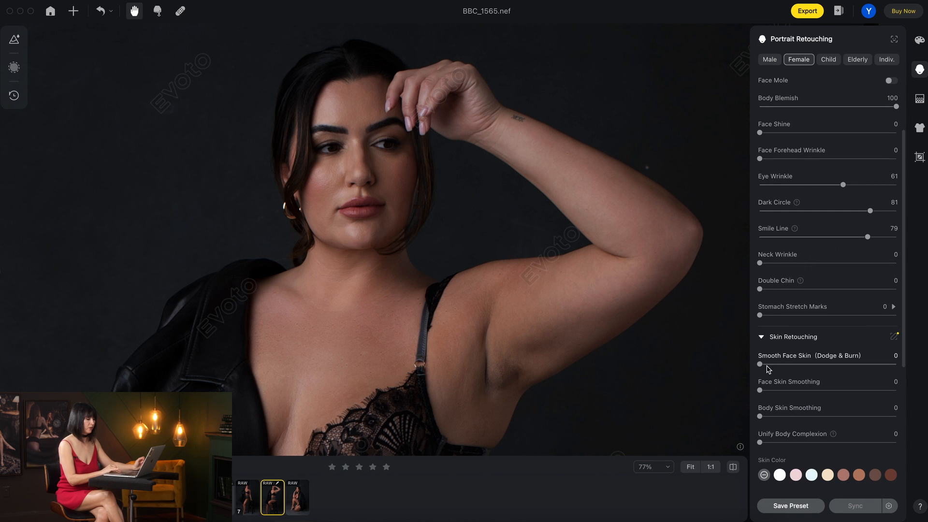
drag(760, 364, 824, 366)
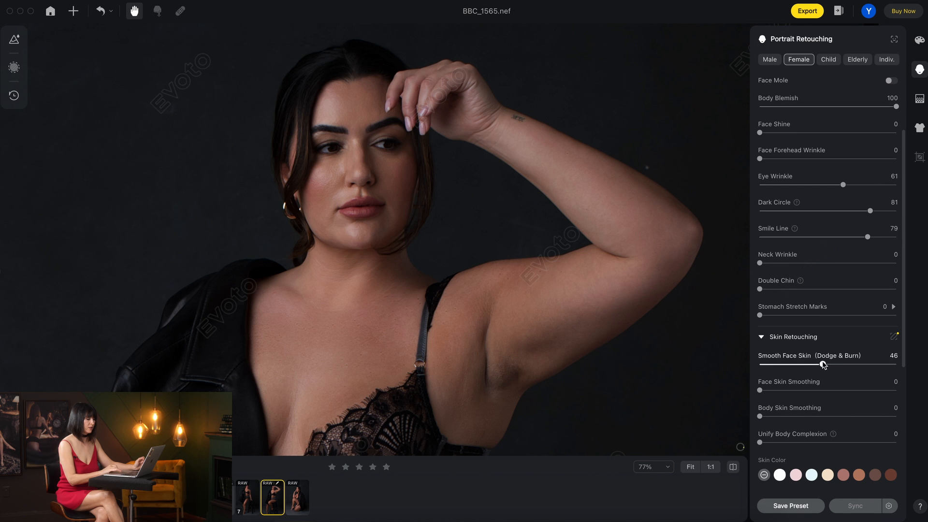
drag(759, 390, 839, 391)
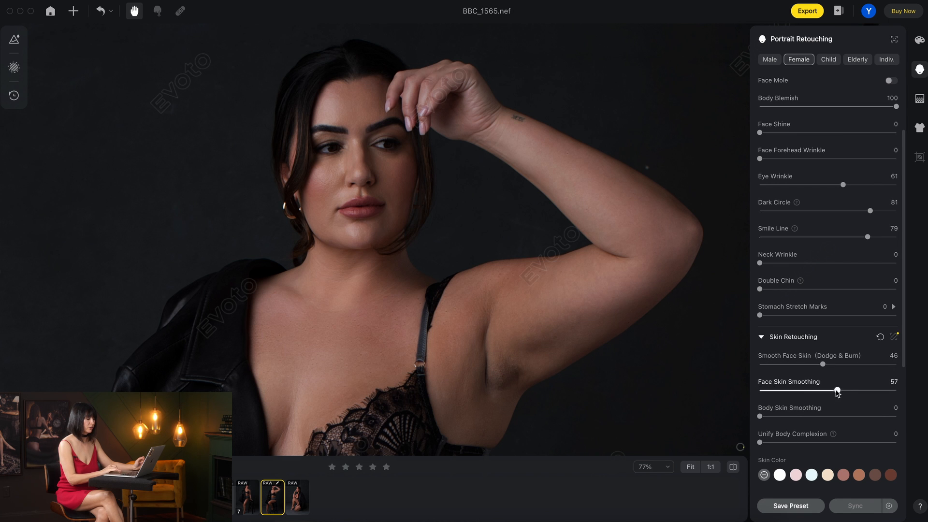
drag(781, 419, 895, 416)
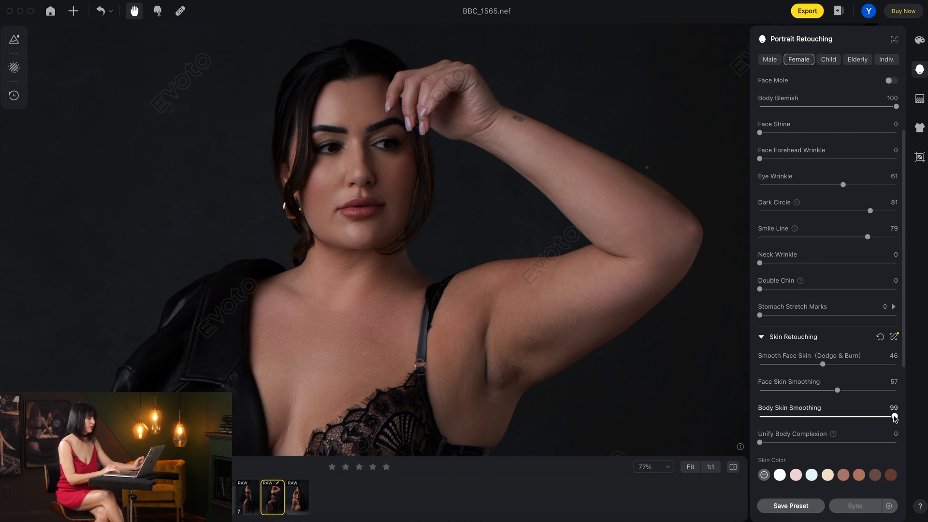
Examine the skin retouching on the woman's legs, torso and face by comparing the photo before and after.
drag(432, 246, 435, 203)
scroll(435, 203, down, 5)
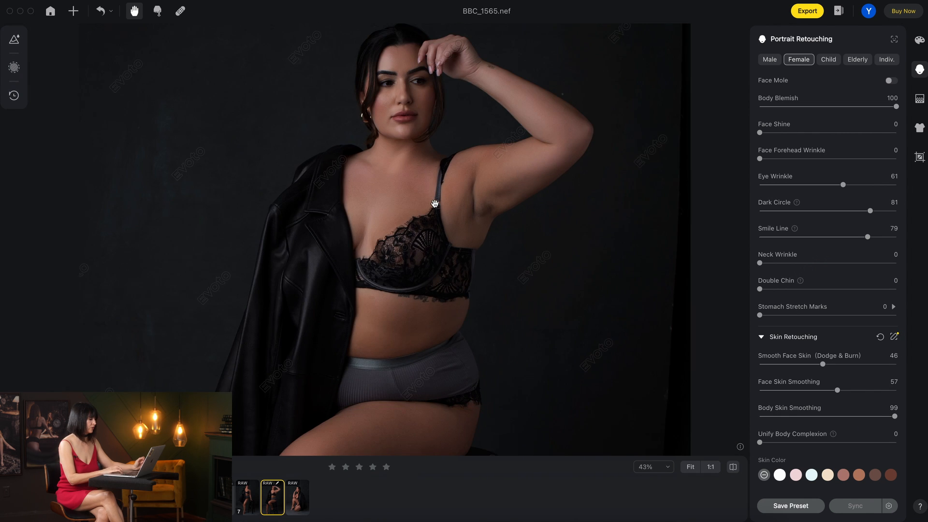
drag(436, 323, 445, 312)
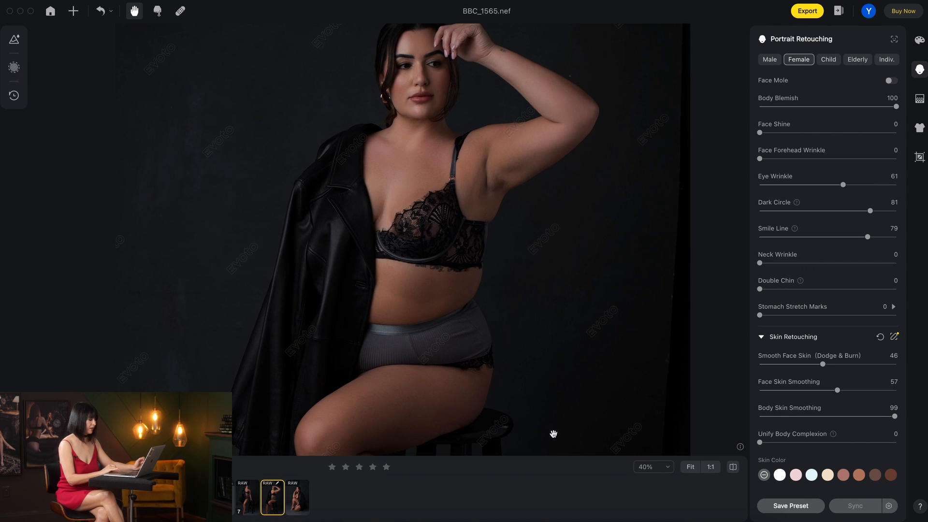
drag(550, 410, 540, 295)
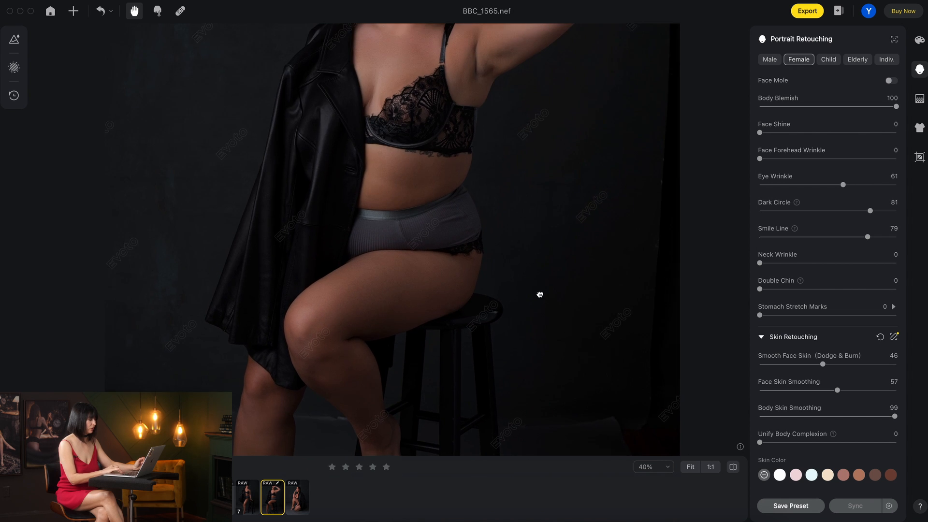
click(733, 468)
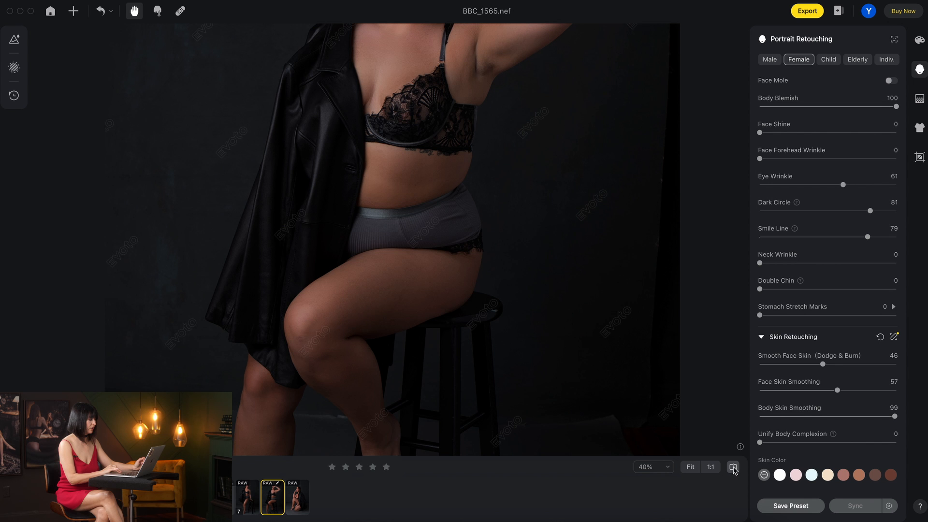
click(734, 467)
scroll(477, 335, up, 5)
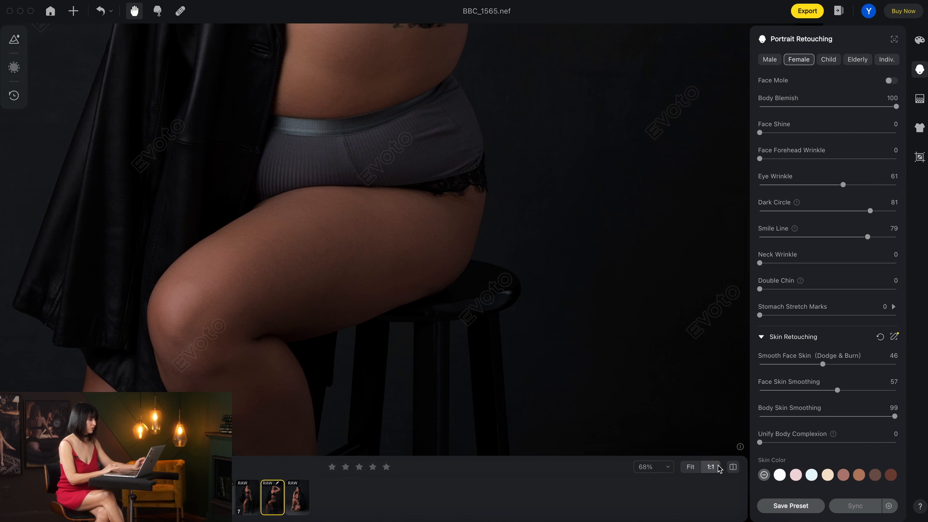
click(733, 467)
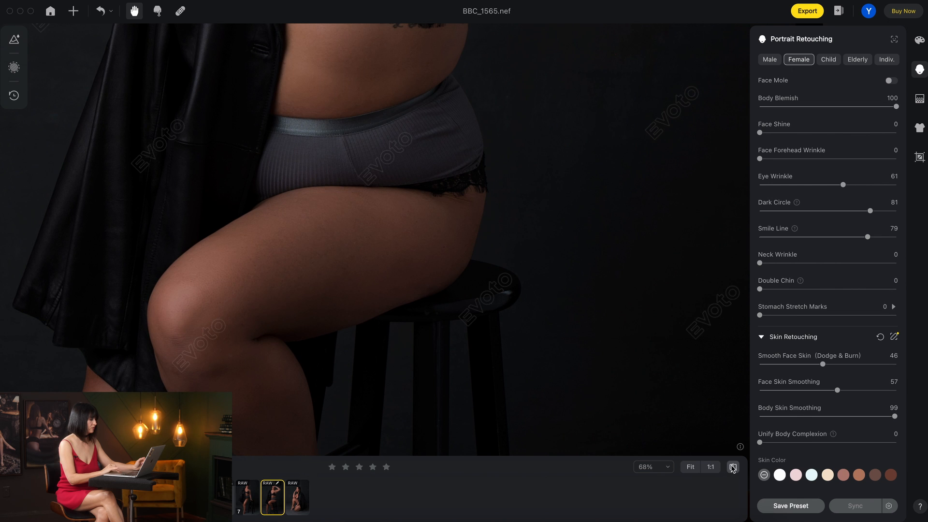
drag(559, 203, 582, 444)
click(733, 468)
drag(464, 219, 551, 379)
click(733, 468)
click(733, 467)
click(733, 468)
click(733, 468)
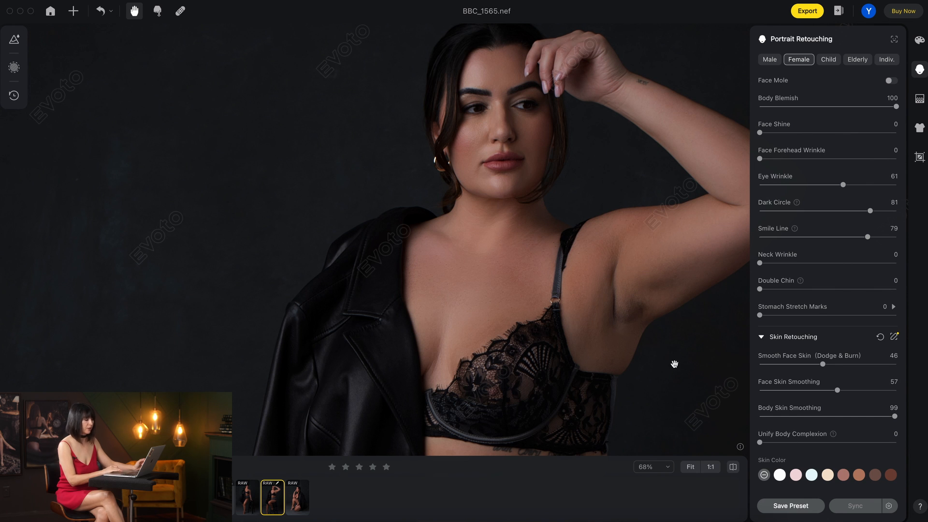
Set the woman's eye Brightness to 40 for both the left and right eye.
scroll(806, 435, down, 2)
scroll(805, 435, down, 5)
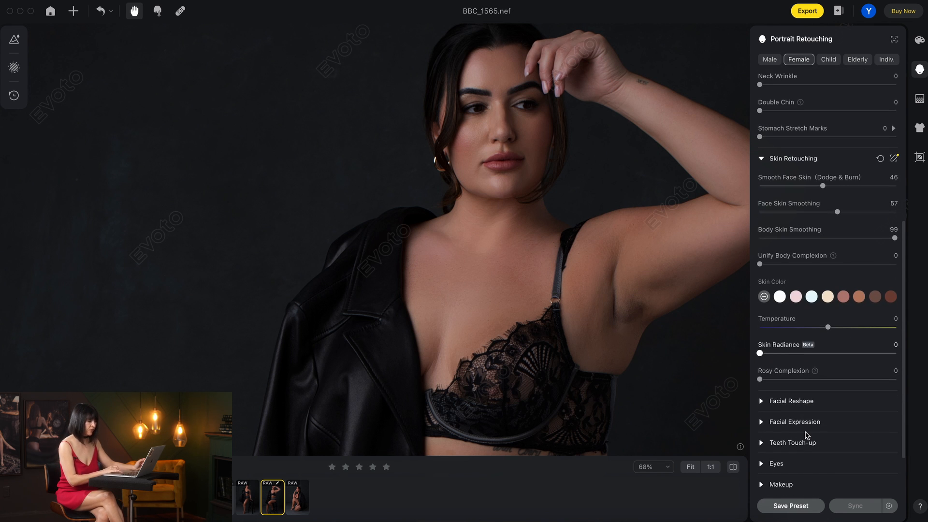
scroll(762, 467, down, 2)
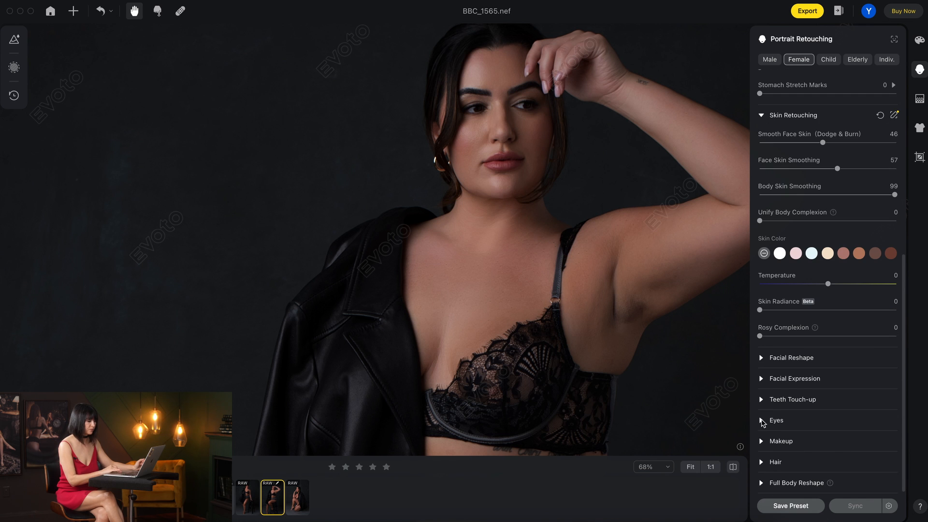
click(761, 420)
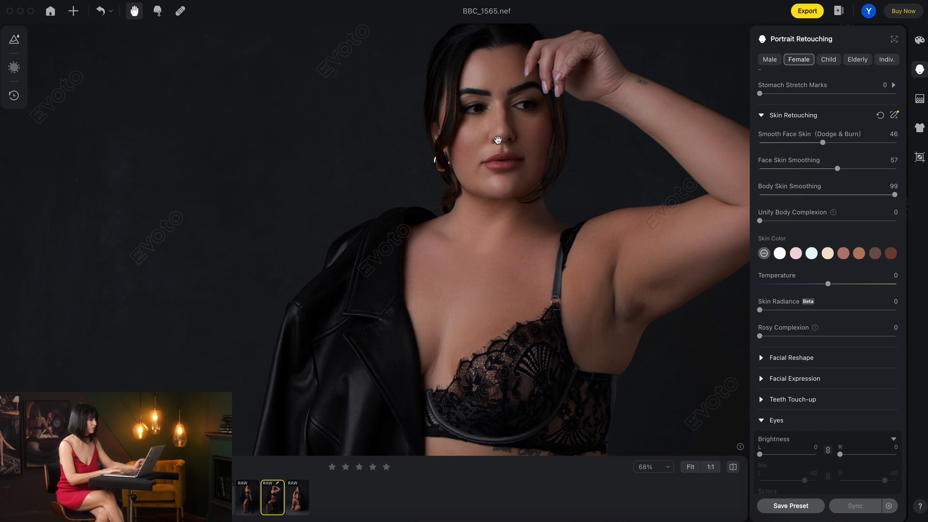
scroll(498, 140, up, 5)
drag(530, 121, 422, 229)
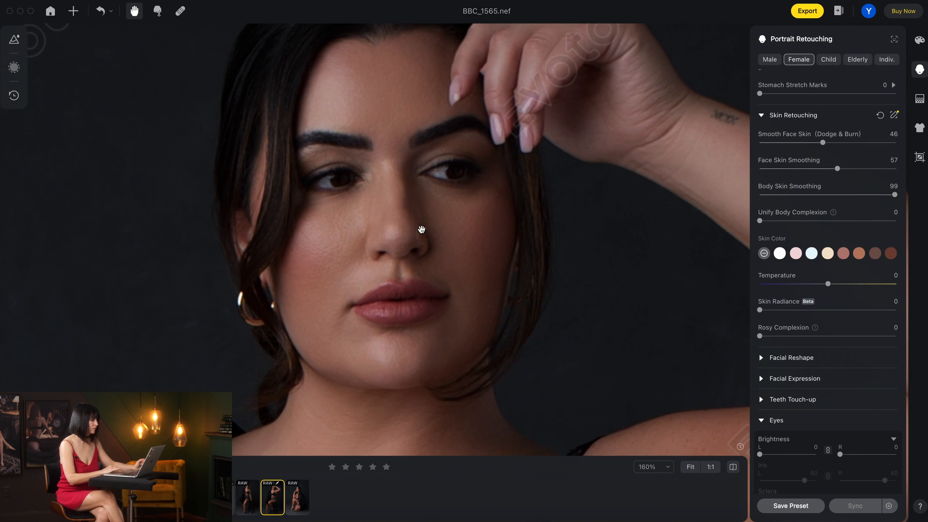
scroll(474, 211, up, 1)
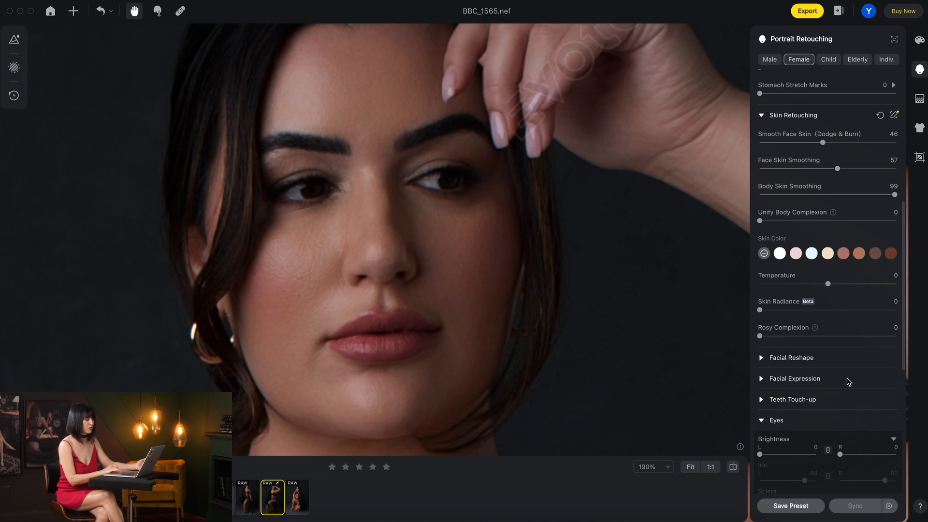
scroll(846, 387, down, 5)
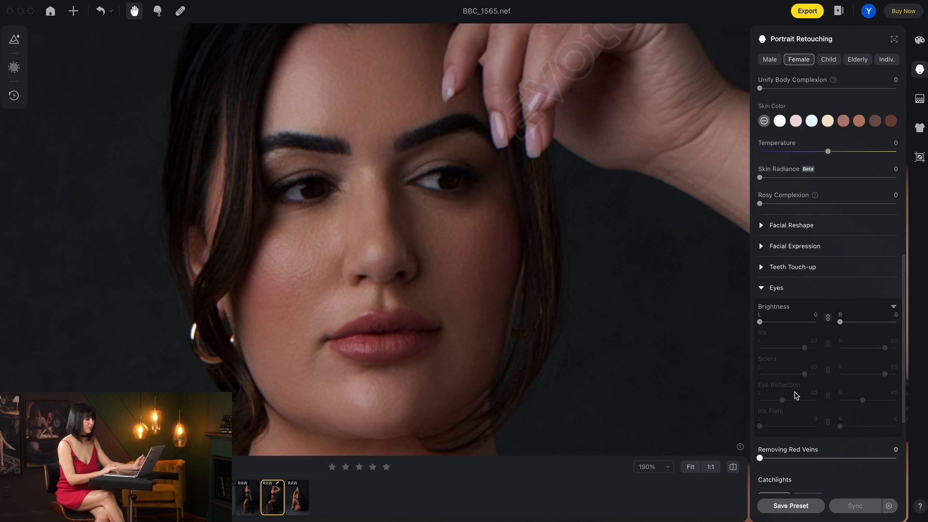
click(782, 323)
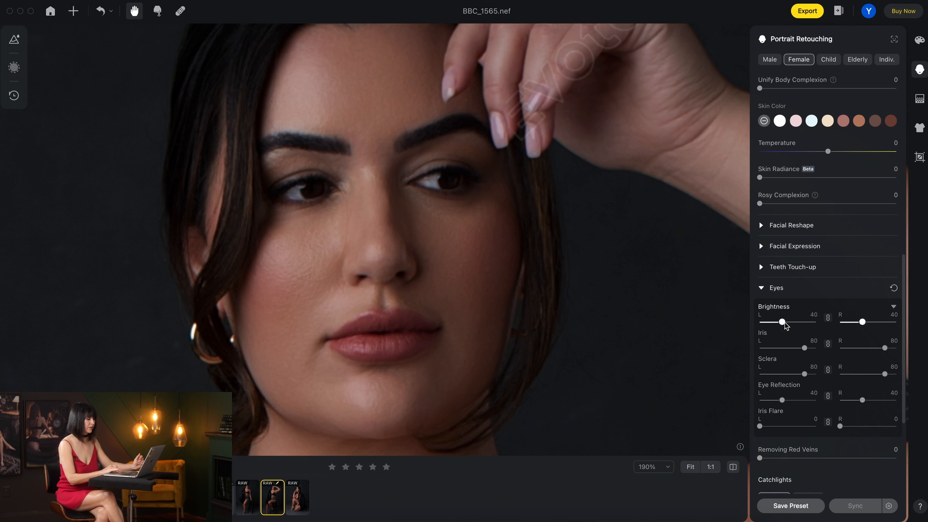
Set the woman's eye Brightness to 41 for both eyes and Removing Red Veins to 89.
drag(782, 324, 787, 325)
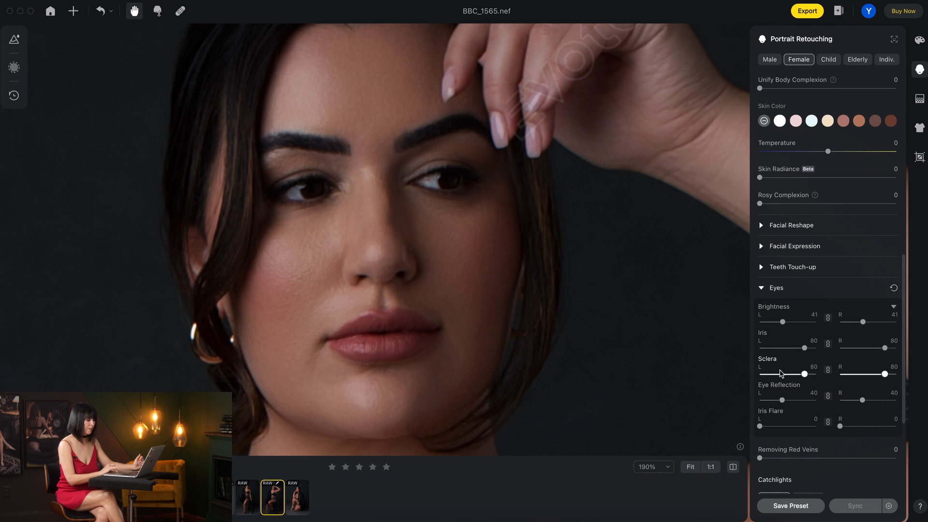
scroll(778, 375, down, 4)
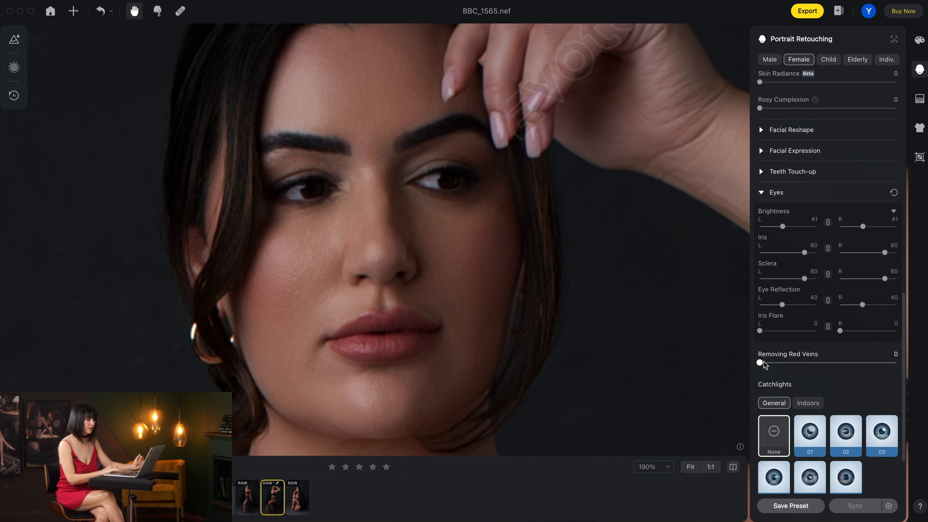
drag(760, 363, 819, 372)
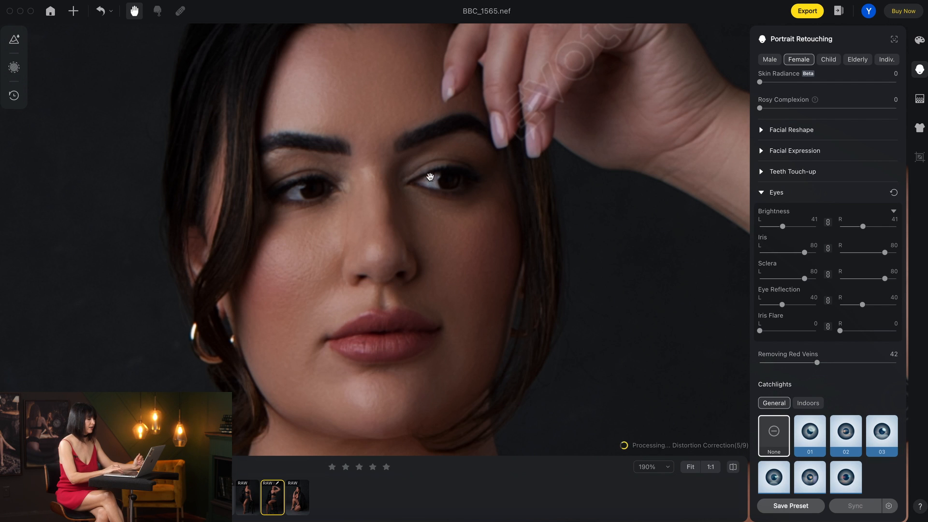
drag(818, 363, 882, 365)
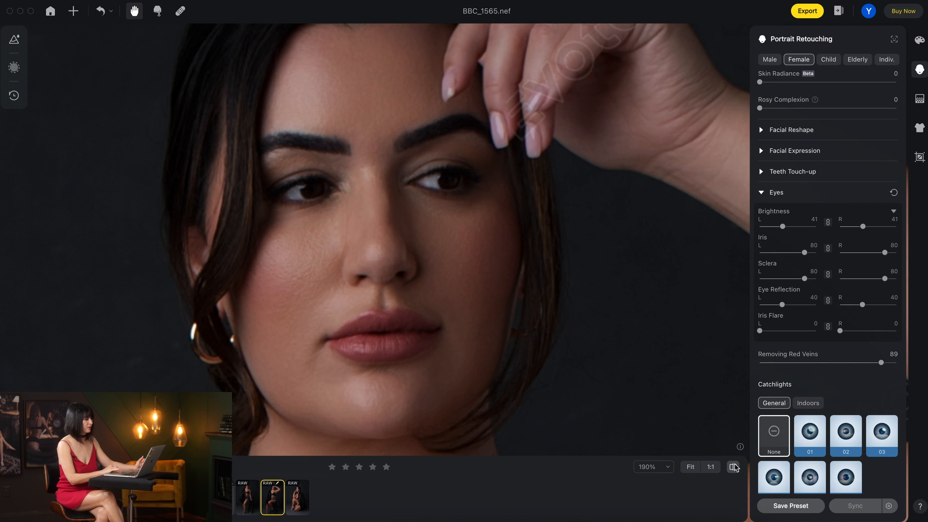
Try the General catchlight styles on the woman's eyes, apply catchlight 03 and check it on the face and whole photo.
click(808, 433)
click(847, 436)
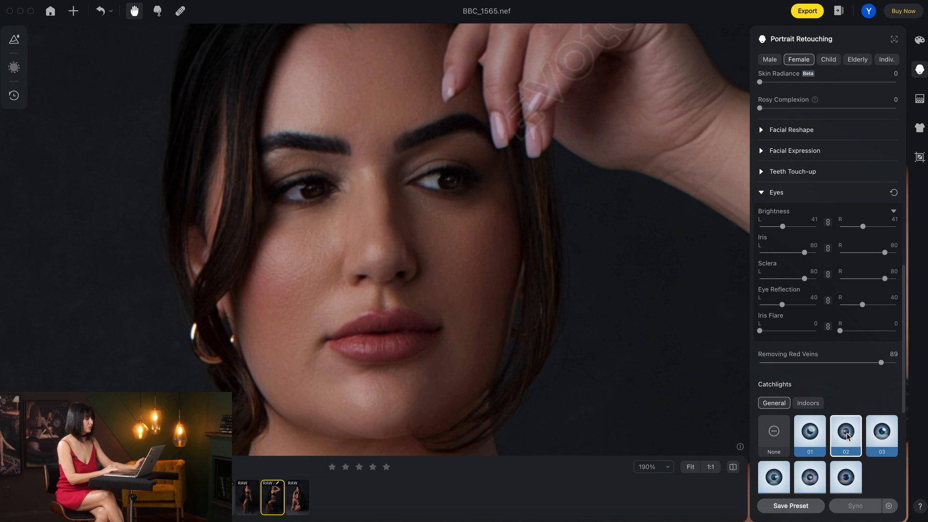
click(877, 437)
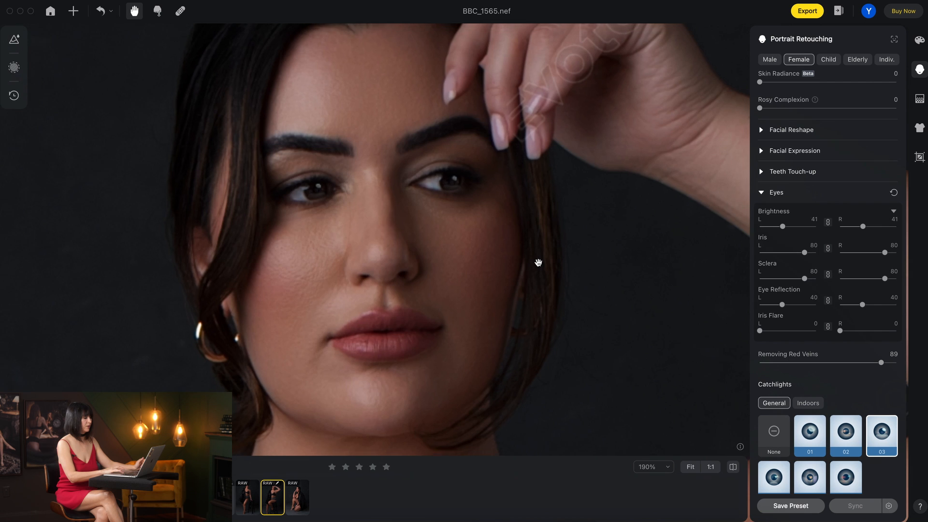
scroll(539, 263, down, 5)
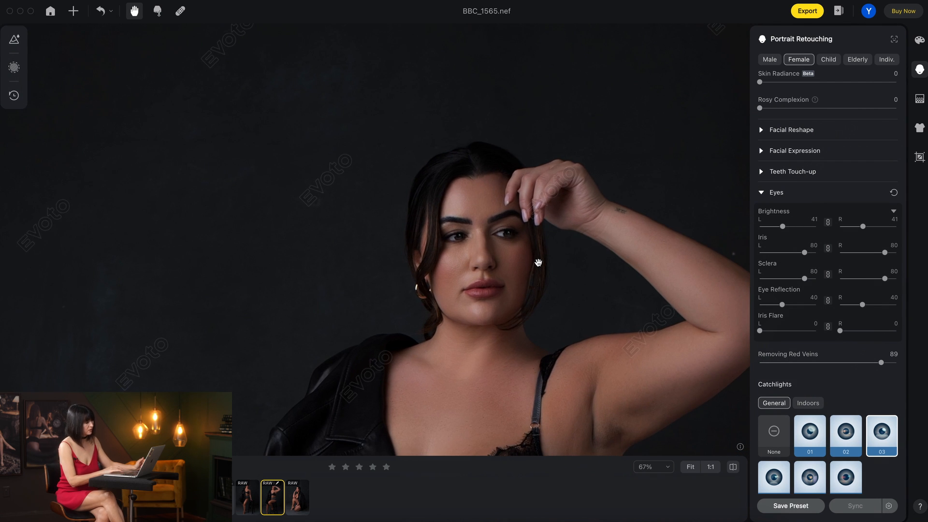
drag(538, 263, 485, 209)
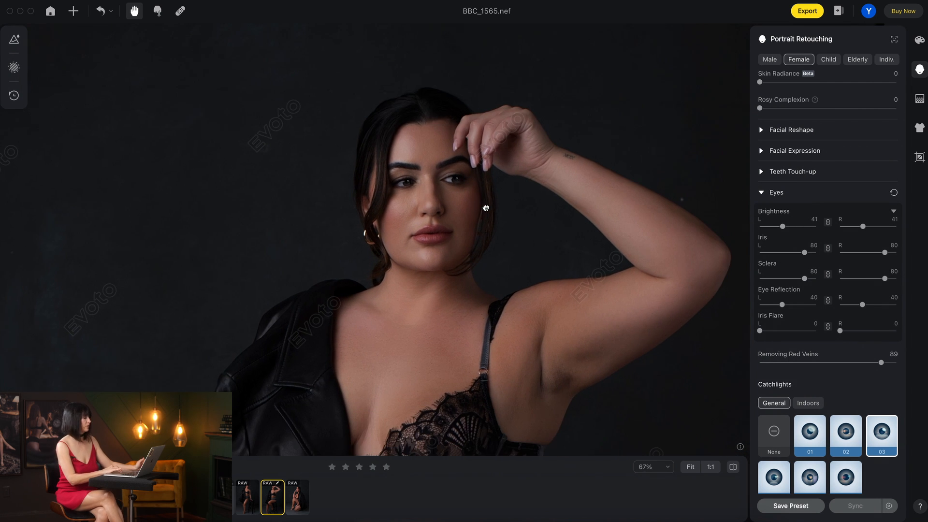
click(773, 477)
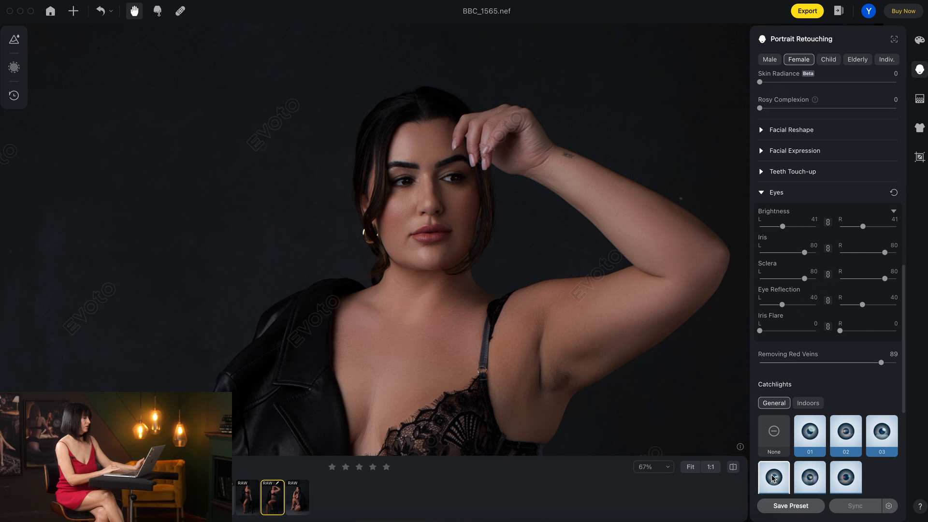
click(810, 477)
click(842, 480)
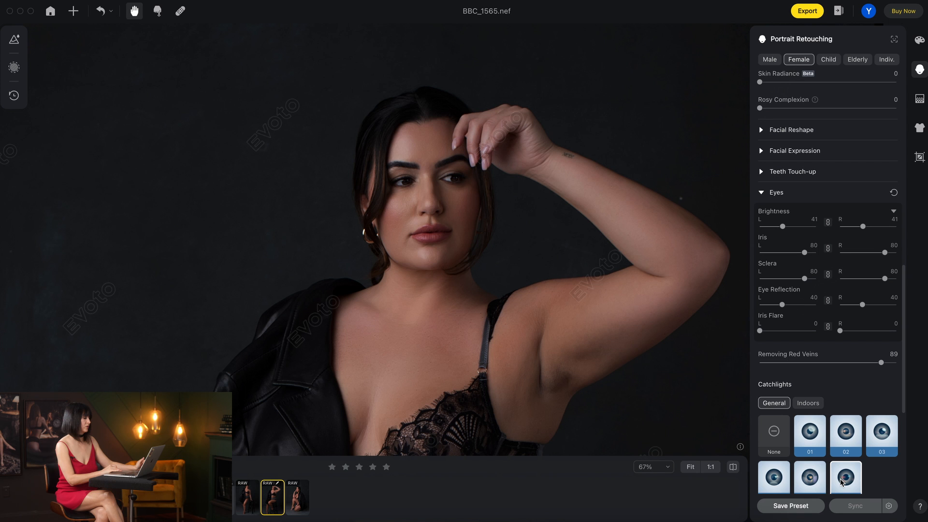
click(880, 438)
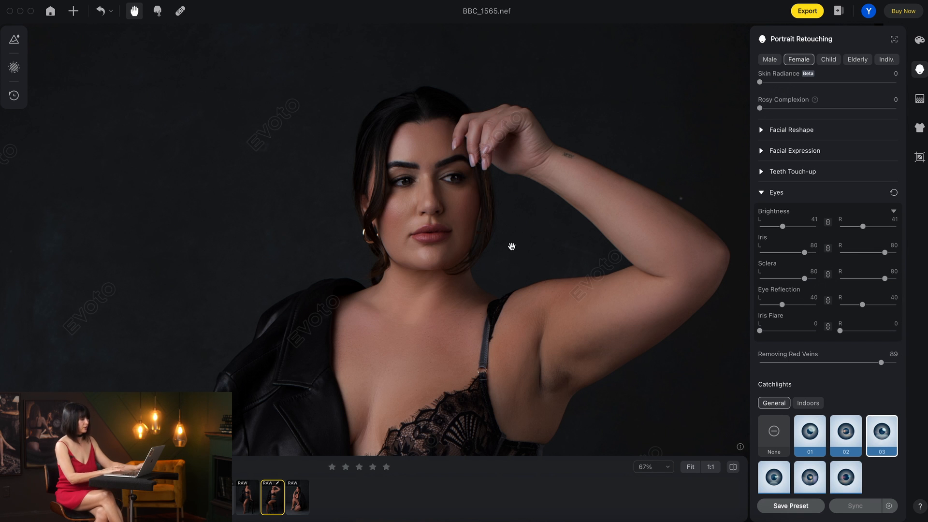
scroll(511, 246, down, 5)
scroll(460, 189, right, 2)
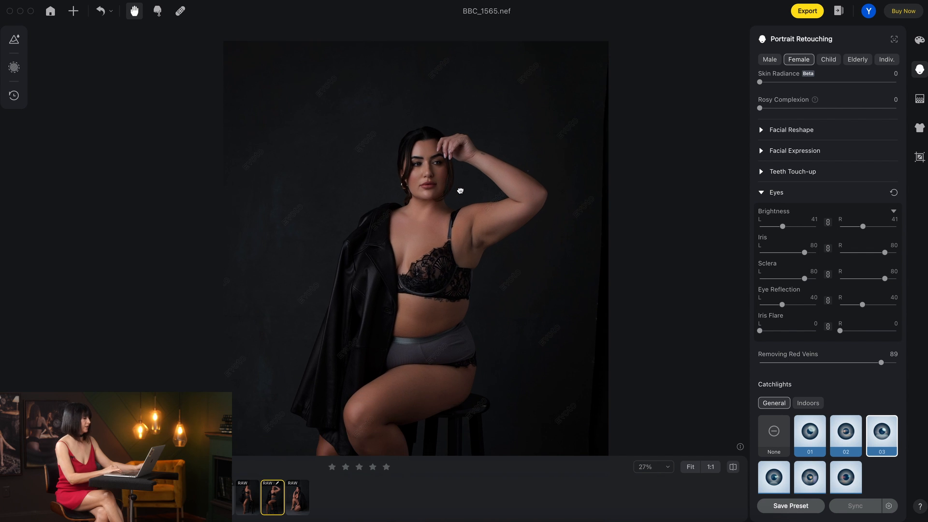
scroll(460, 189, up, 5)
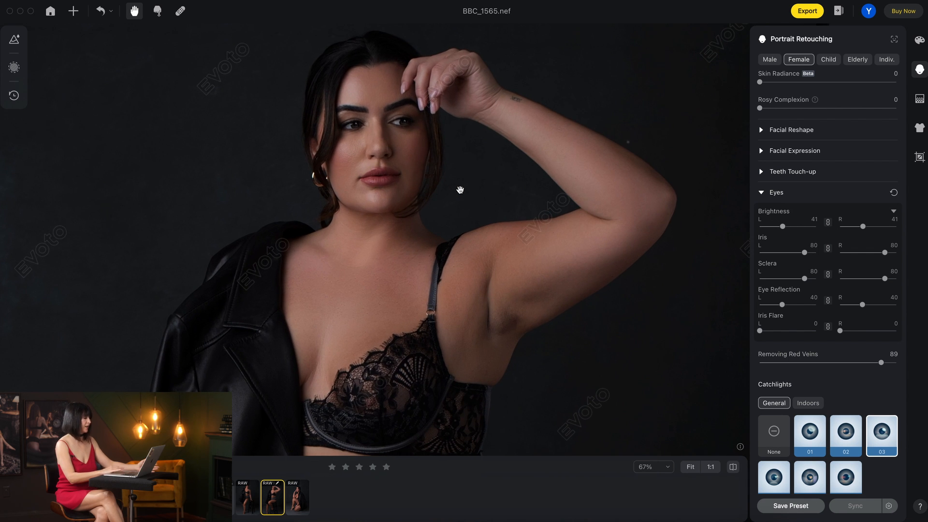
scroll(460, 189, down, 5)
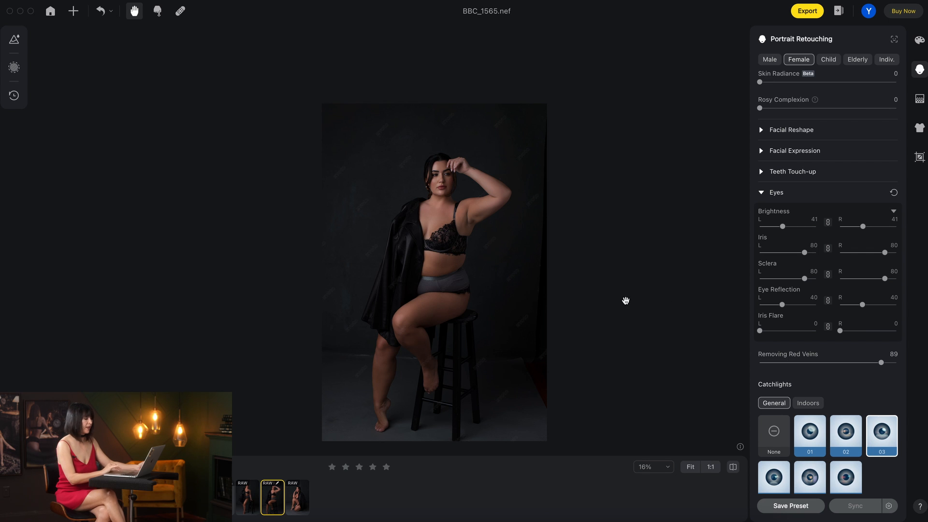
Set Body to -3 in the woman's Full Body Reshape settings, keeping Height at 0.
click(763, 192)
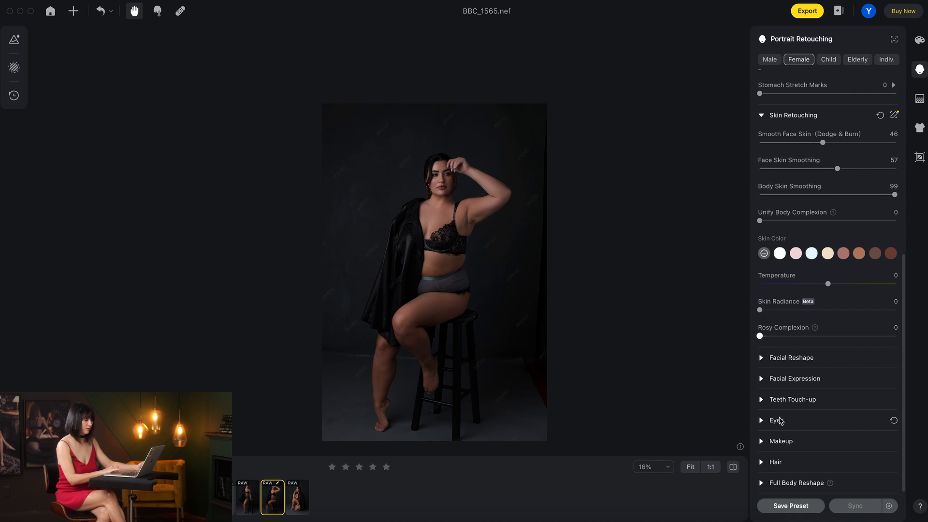
click(761, 484)
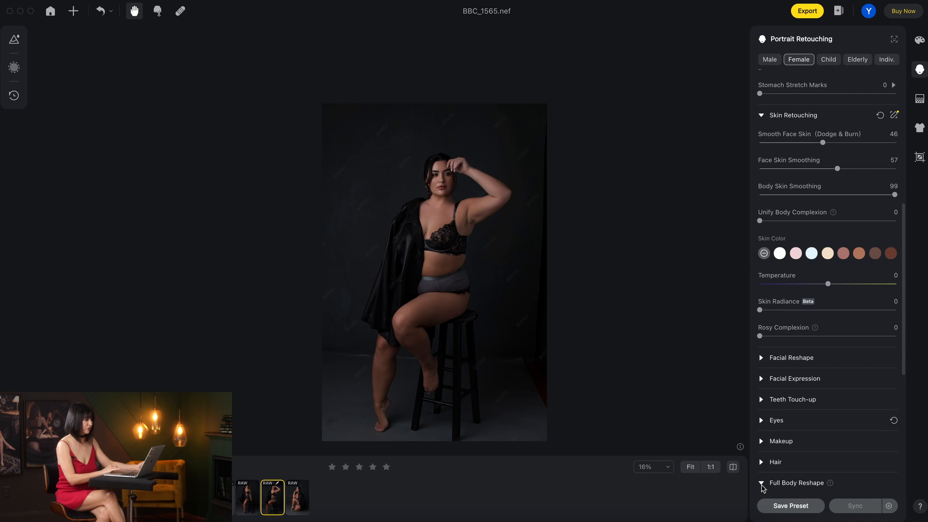
click(762, 485)
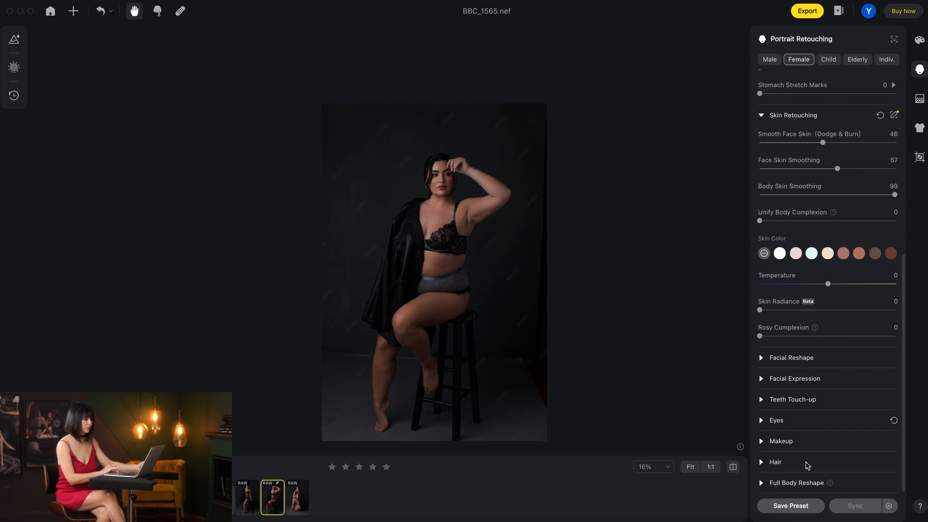
click(762, 484)
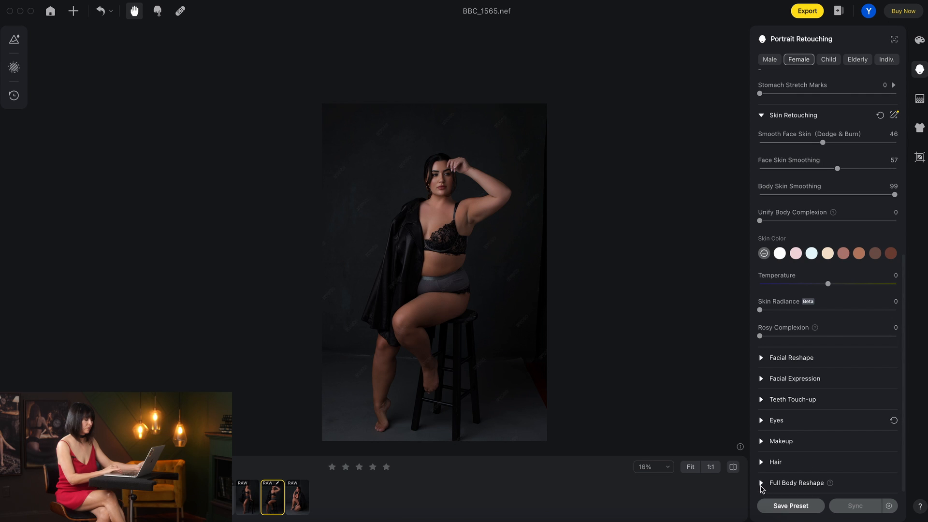
click(762, 483)
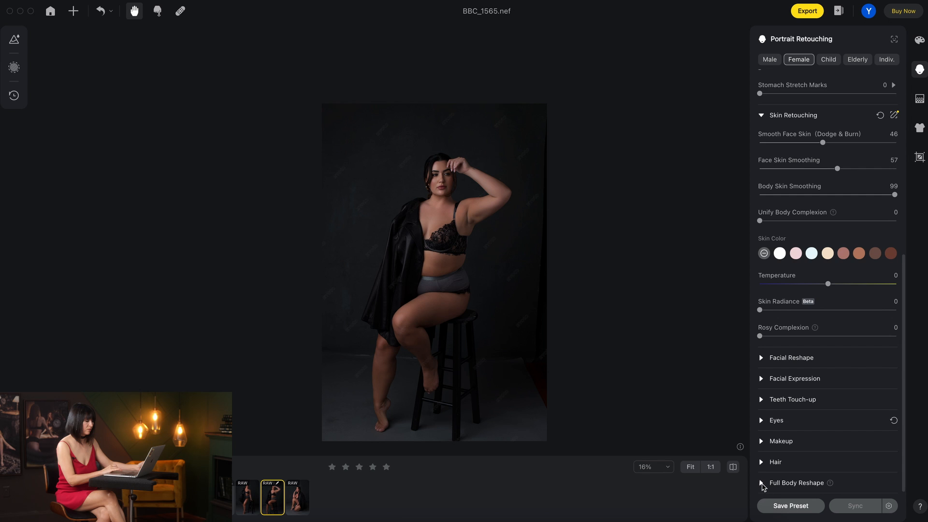
click(762, 484)
scroll(766, 478, down, 5)
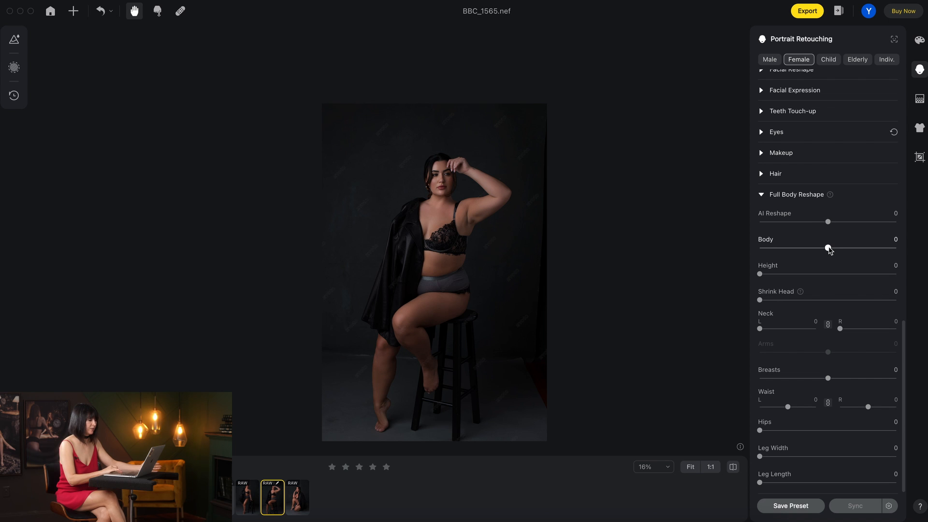
click(808, 248)
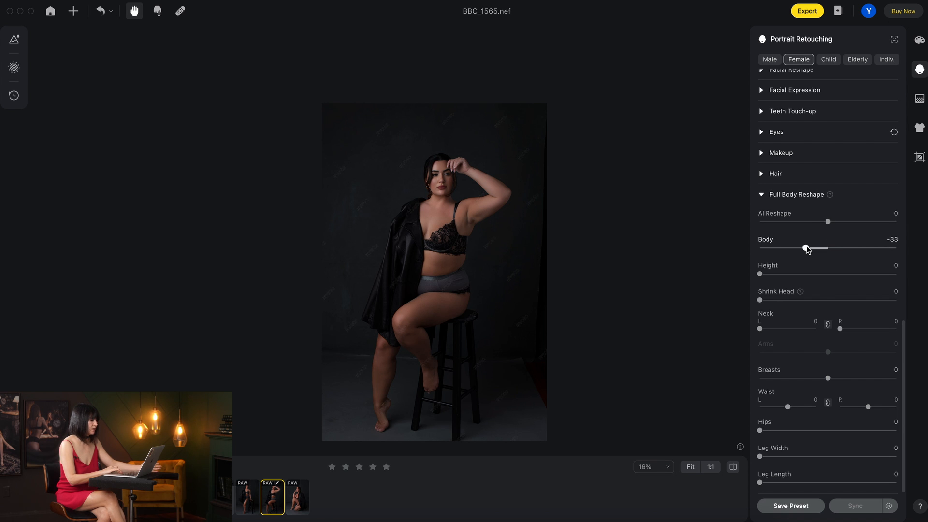
drag(807, 248, 829, 256)
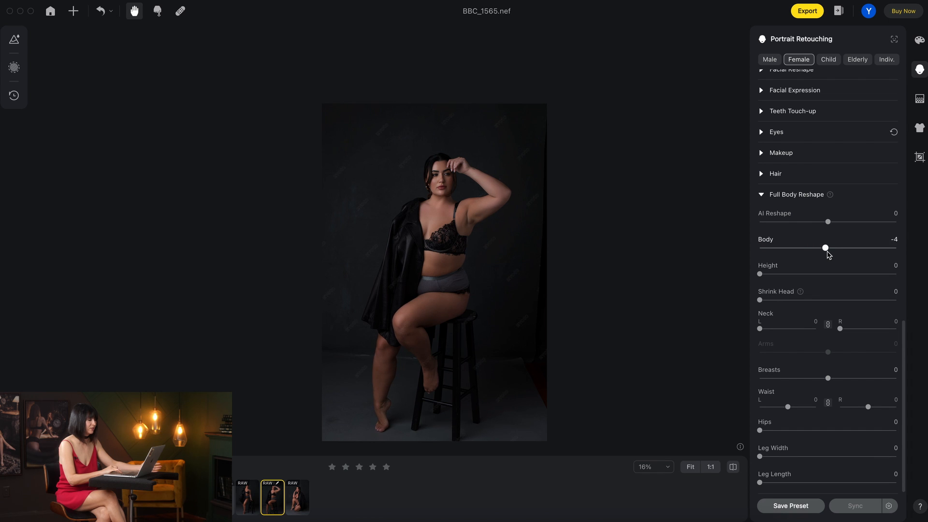
drag(828, 255, 828, 256)
drag(761, 275, 743, 306)
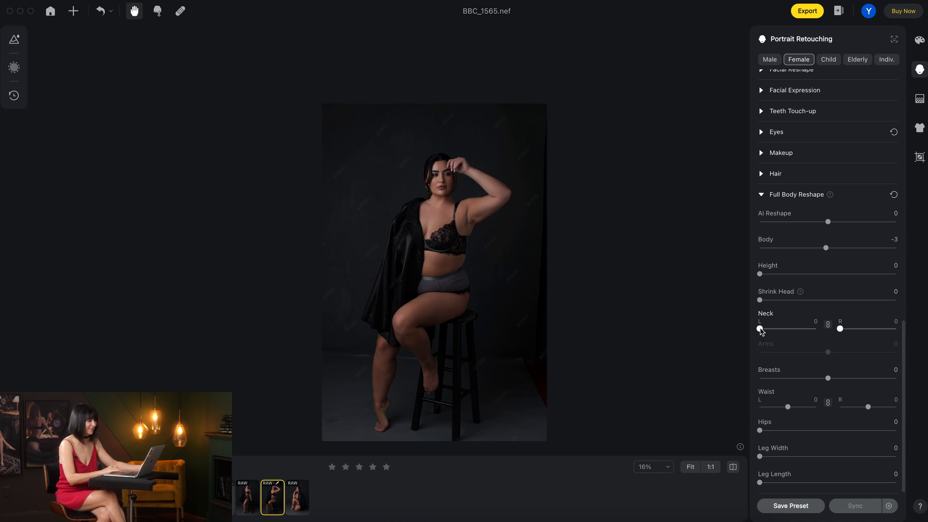
Set the woman's Neck to 21 and Waist to -48 on both sides, and Breasts to -2, keeping Hips and Leg Length at 0.
mouse_move(760, 331)
mouse_down()
mouse_move(788, 332)
mouse_move(772, 335)
mouse_up()
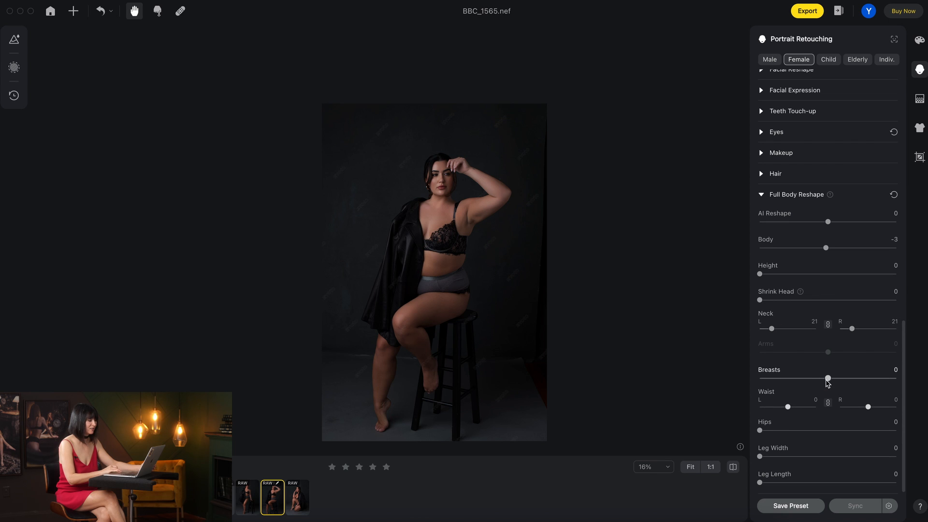
drag(828, 379, 753, 411)
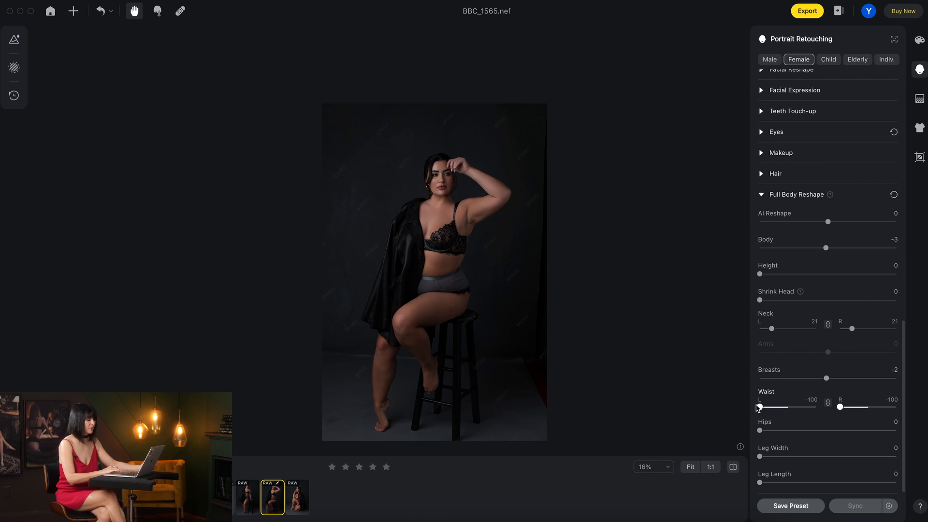
drag(761, 410, 777, 413)
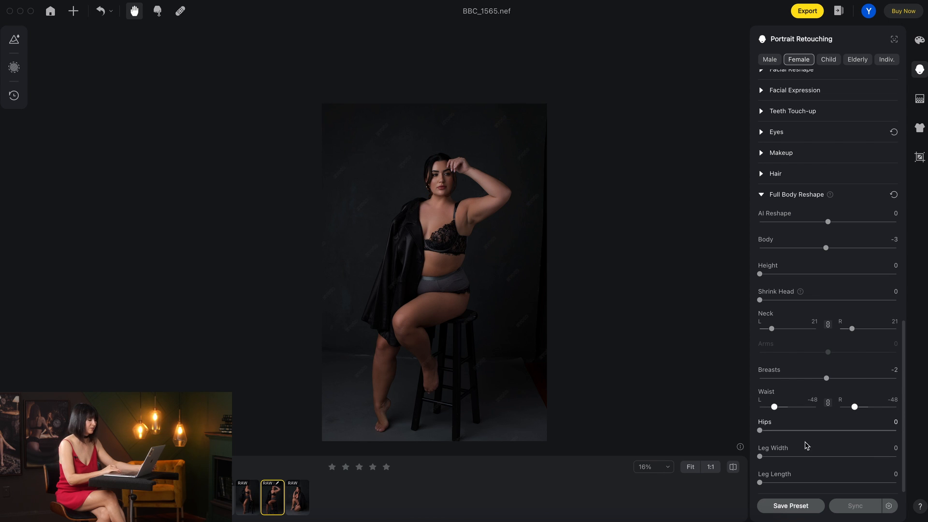
mouse_move(760, 431)
mouse_down()
mouse_move(789, 435)
mouse_move(758, 434)
mouse_up()
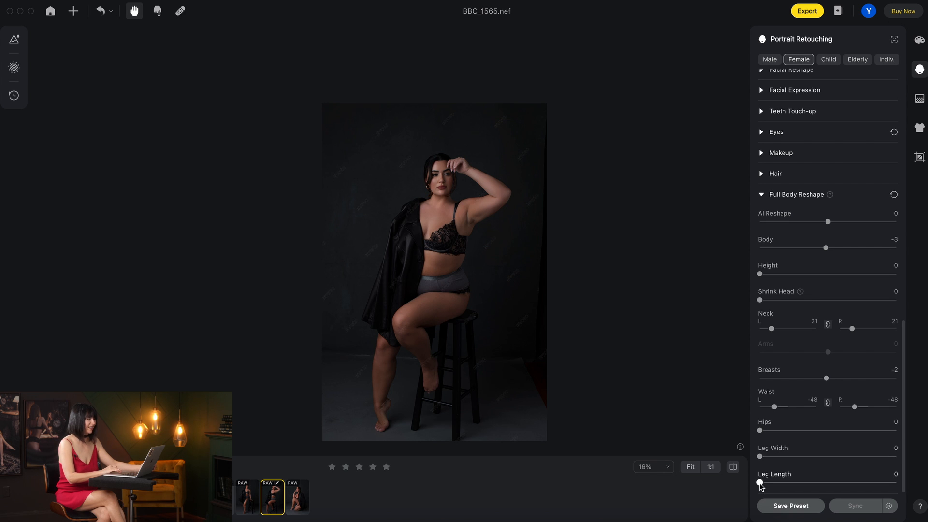
mouse_move(761, 485)
mouse_down()
mouse_move(831, 491)
mouse_move(759, 483)
mouse_up()
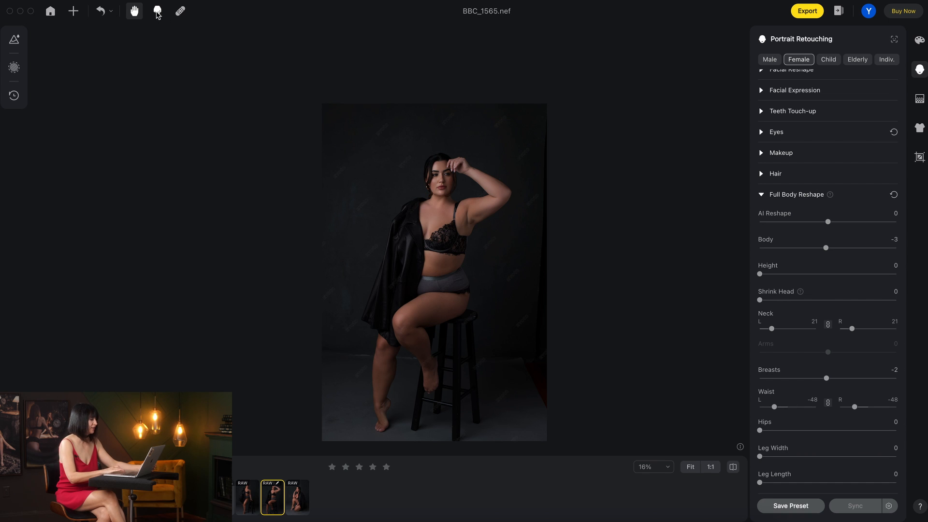
Push the back edge of the woman's waist inward using Liquify's Forward Warp Tool at size 23, and apply the change.
click(158, 12)
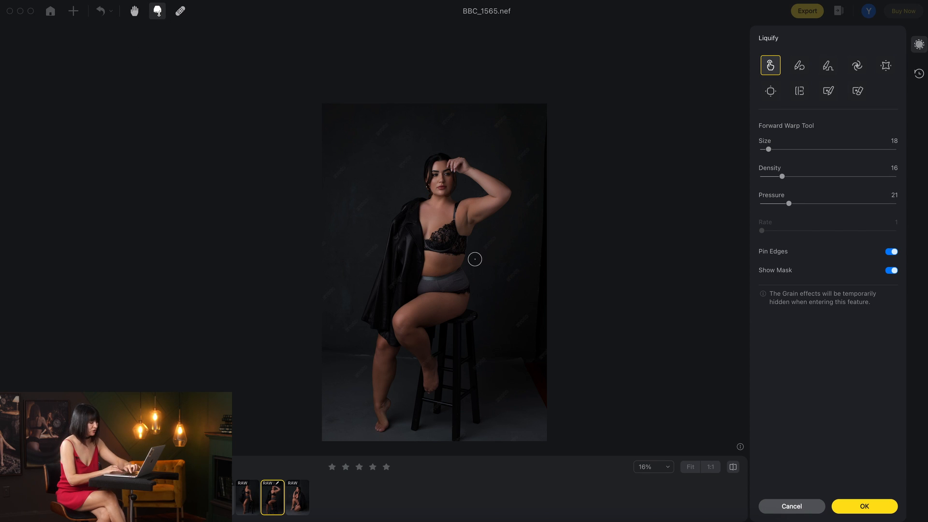
key(bracketright)
key(bracketright)
key(bracketright)
key(bracketright)
key(bracketright)
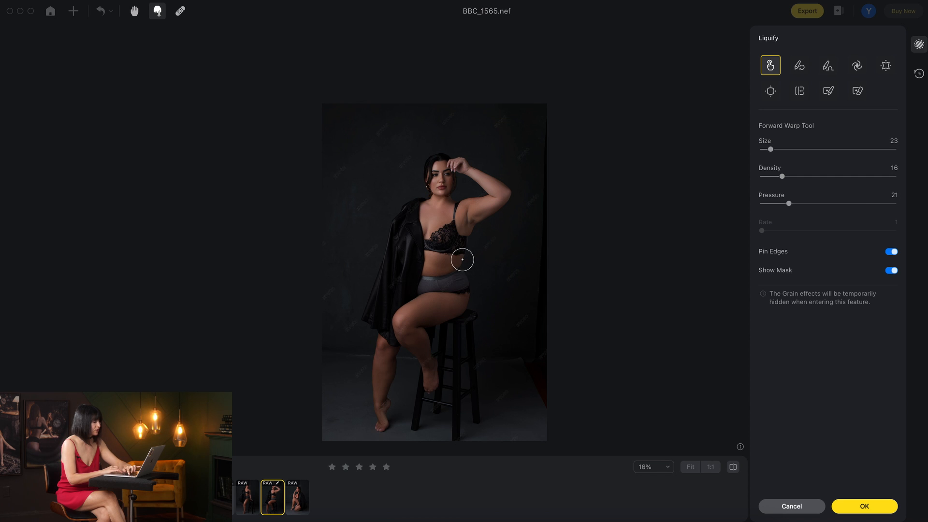
drag(475, 269, 465, 265)
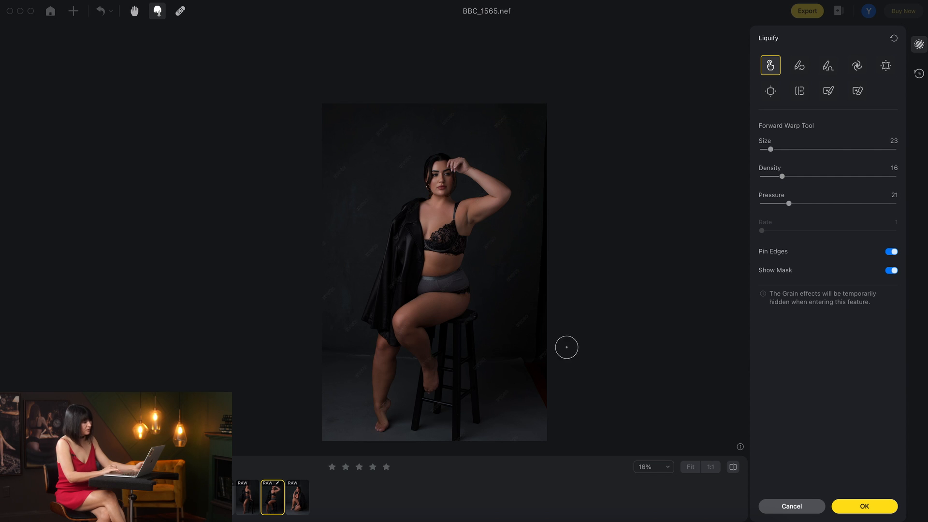
click(877, 513)
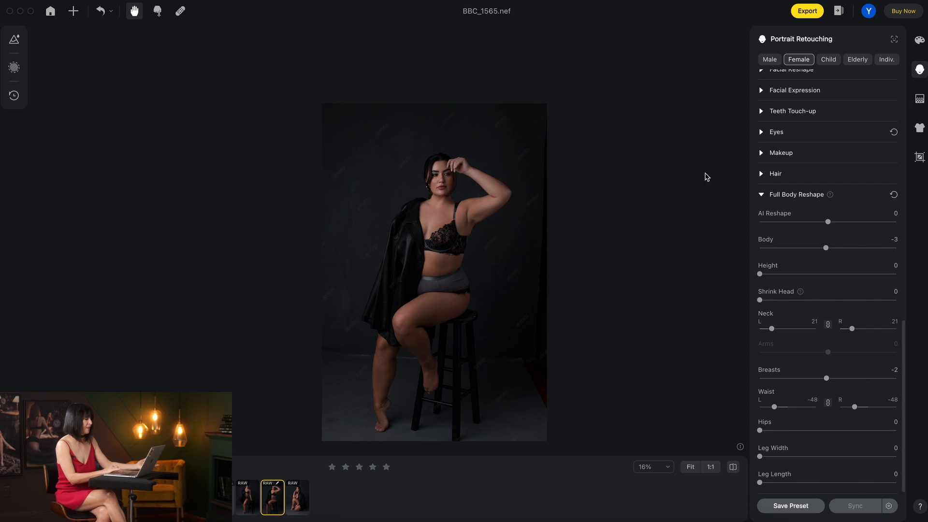
Turn on Clean Solid Backdrop for BBC_1565.nef, using the Solid Backdrop type with Amount 49.
scroll(499, 166, up, 5)
scroll(499, 167, up, 5)
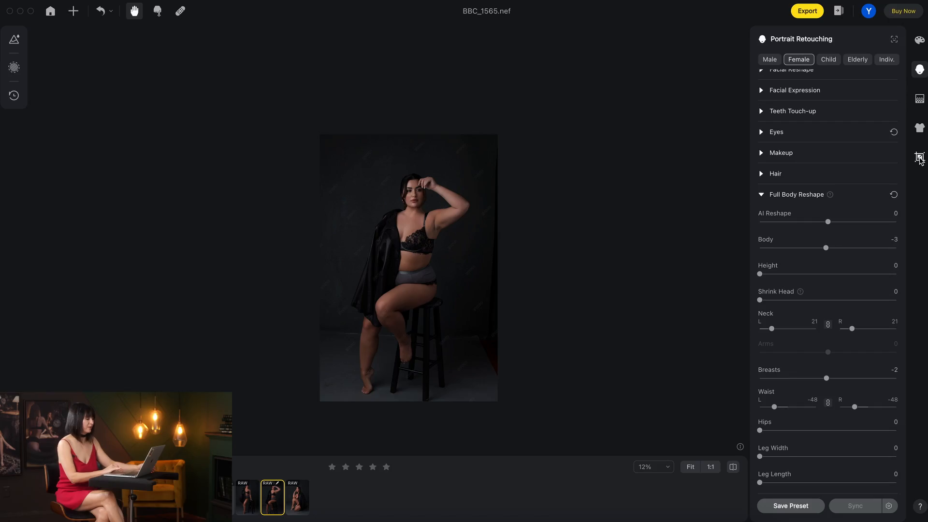
click(920, 158)
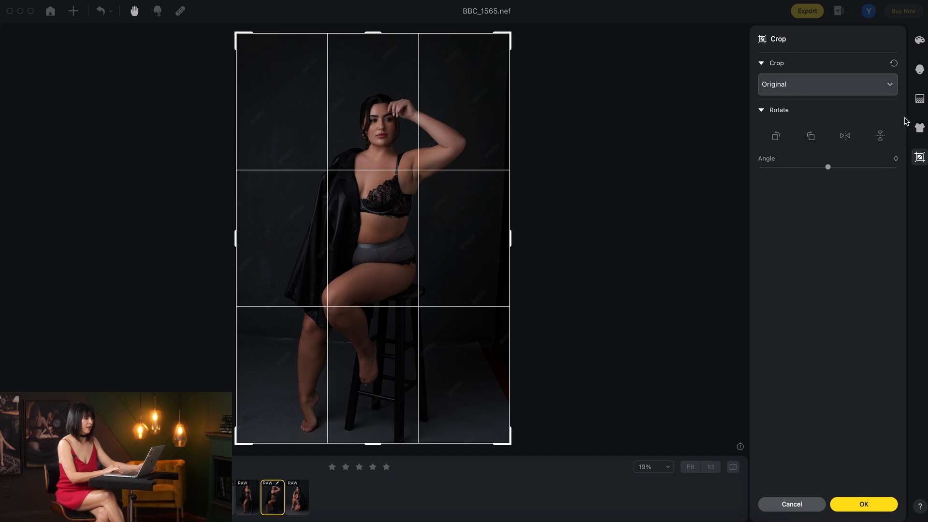
click(920, 98)
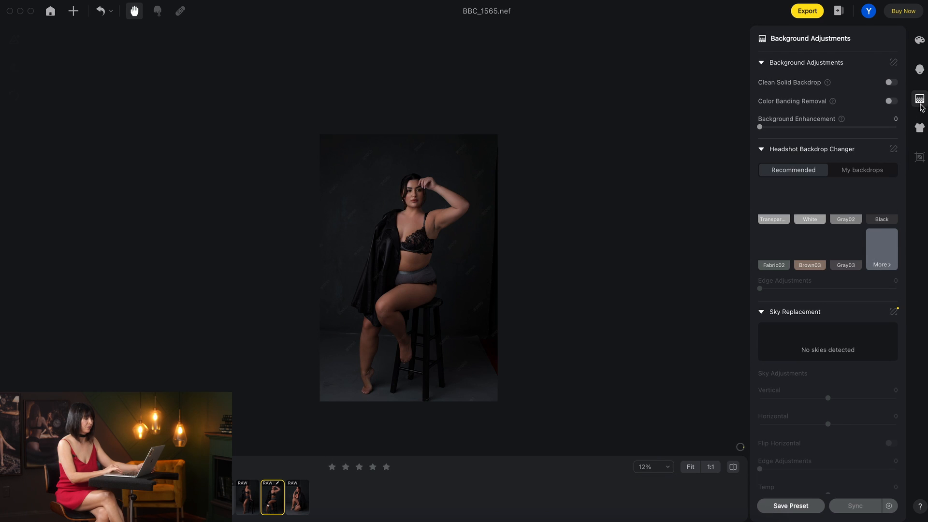
click(890, 82)
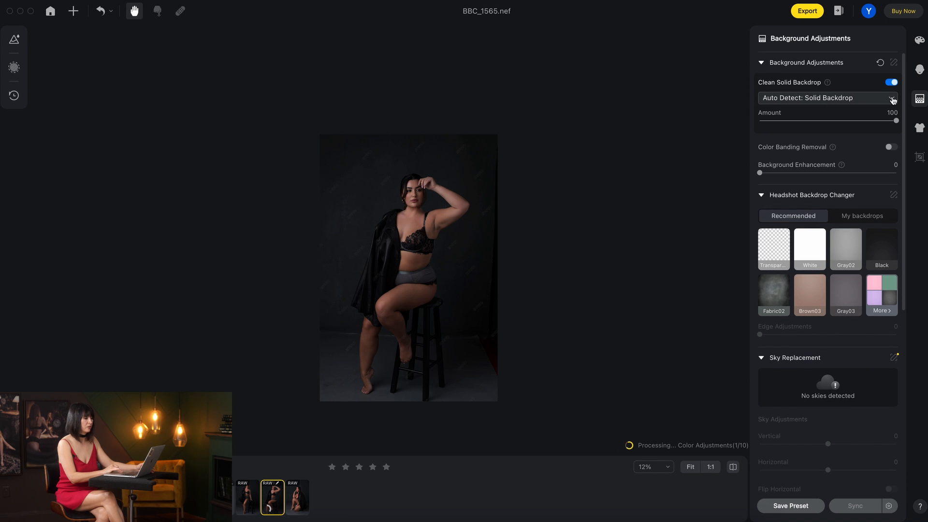
click(892, 99)
click(879, 135)
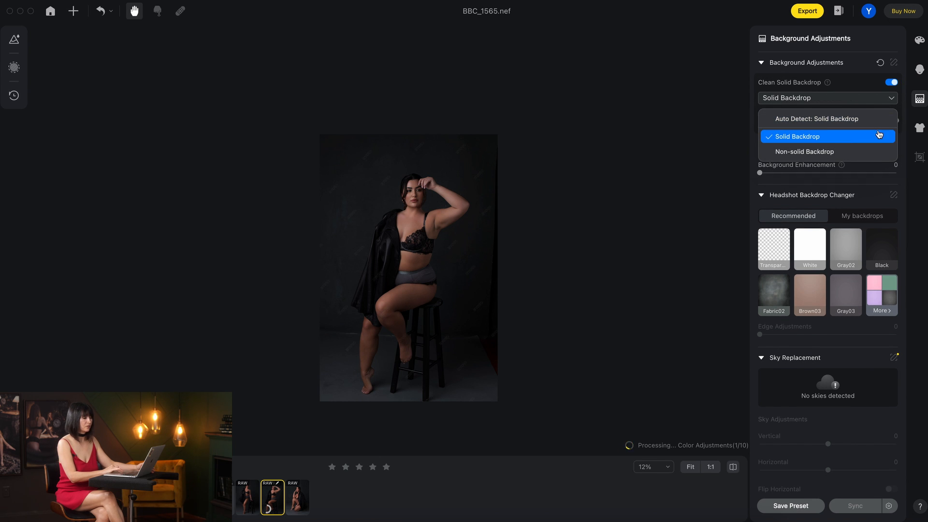
drag(855, 123, 843, 122)
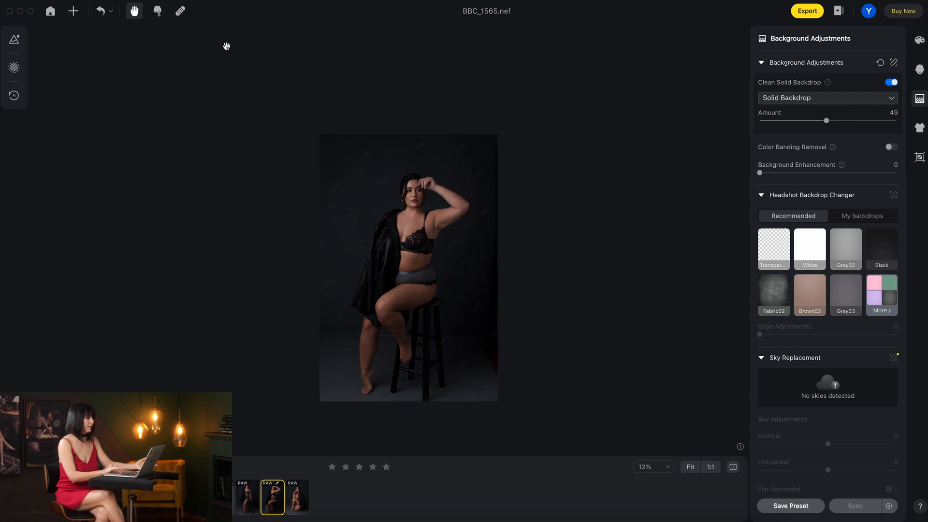
click(181, 12)
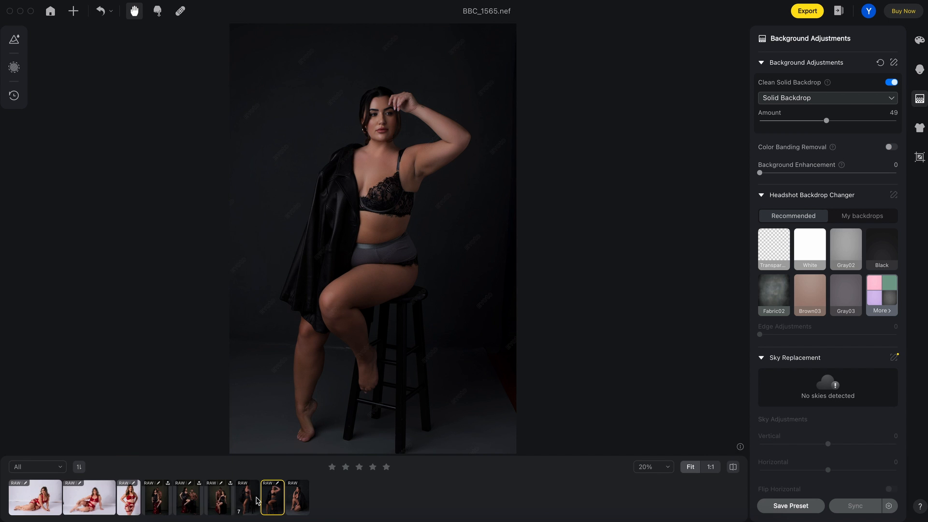
Save the current retouching settings of BBC_1565.nef as a preset.
click(787, 506)
click(627, 382)
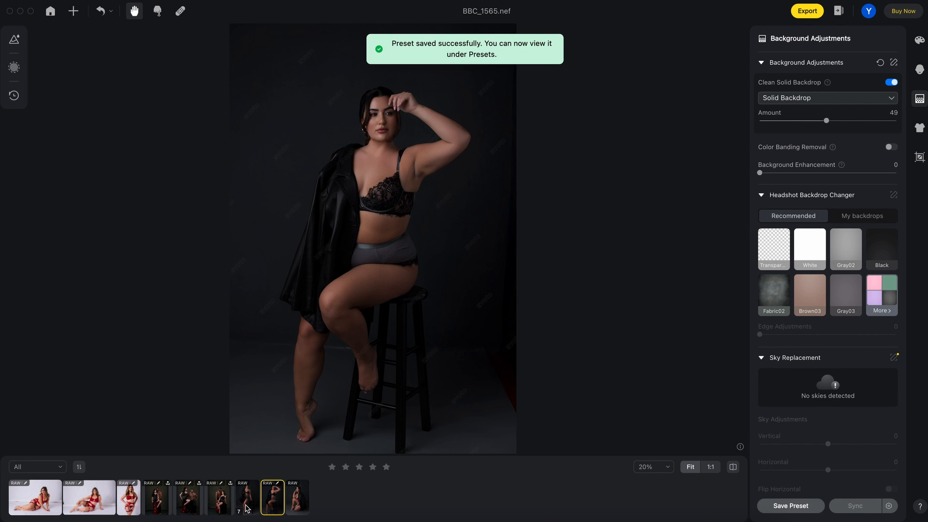
Select the three dark-backdrop photos starting with BBC_1559.nef and sync its effects to the other two.
click(247, 503)
shift+click(296, 502)
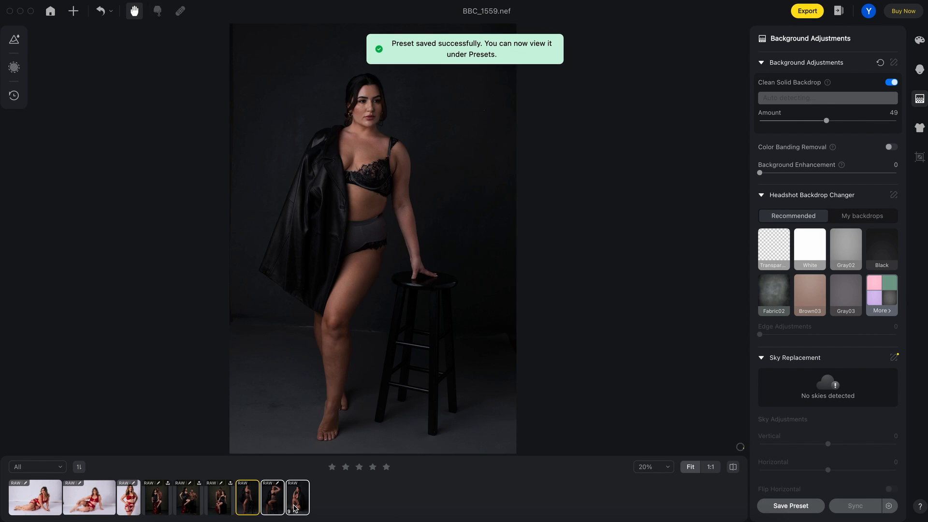
click(856, 506)
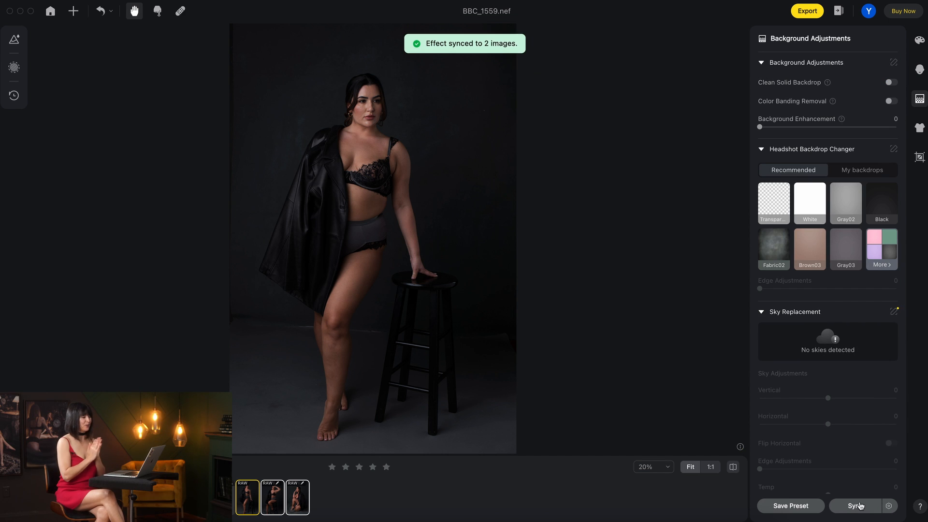